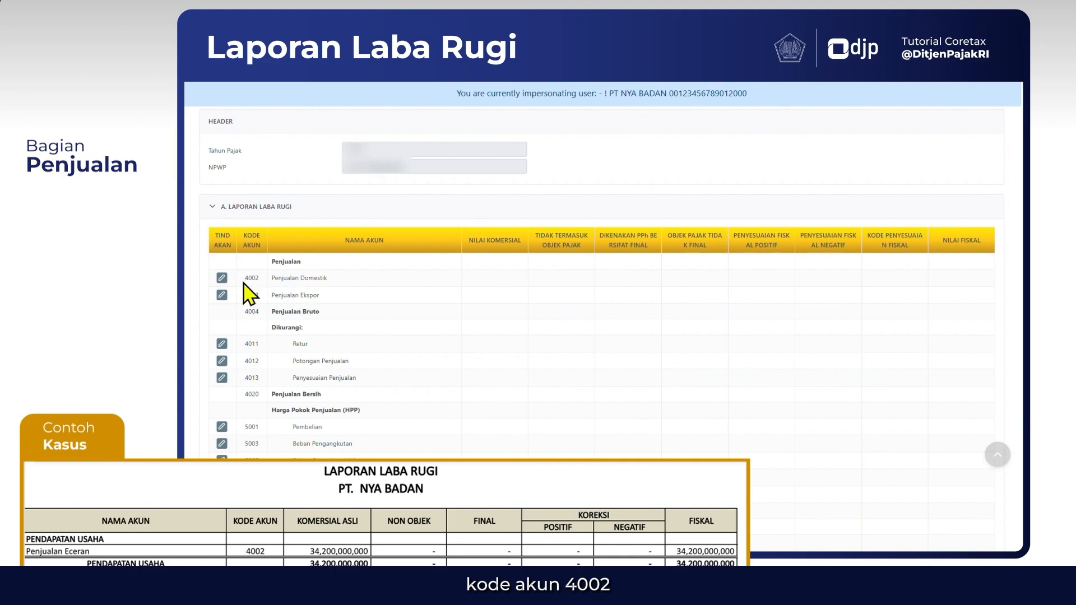
For account 4002 Penjualan Domestik, enter a commercial value of 34.200.000.000, with 0 for Non Objek Pajak and Dikenakan PPh Final
{"action": "left_click", "coordinate": [222, 279]}
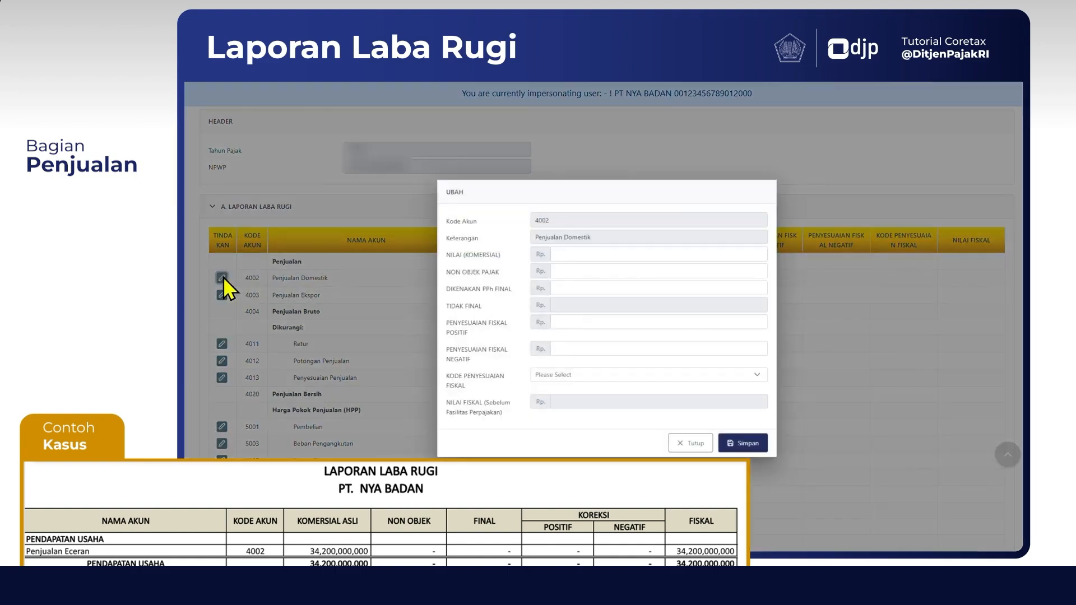
{"action": "left_click", "coordinate": [577, 253]}
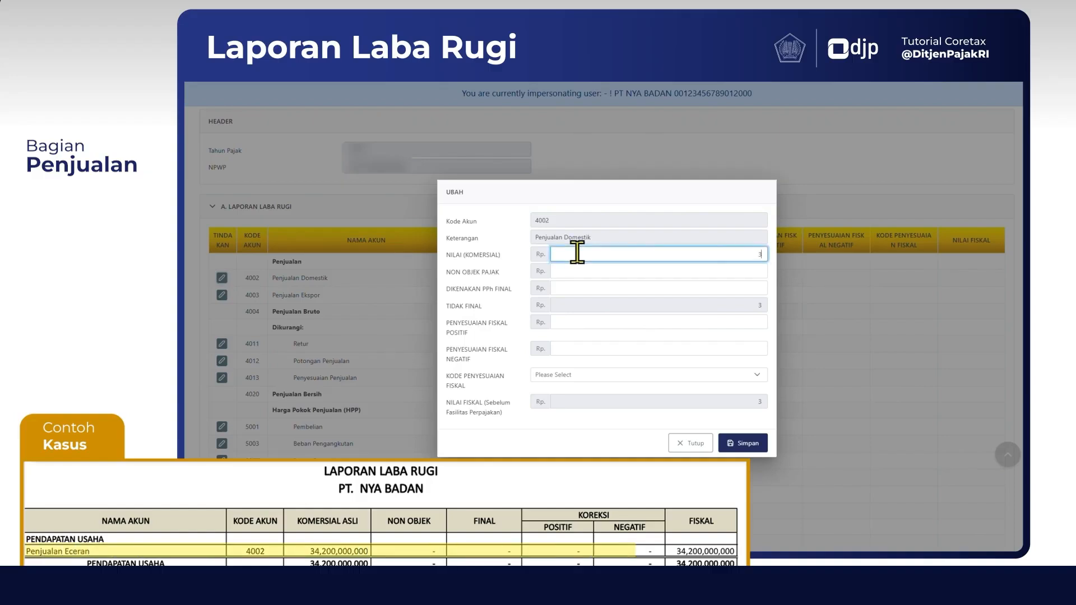
{"action": "type", "text": "34.200.000.000"}
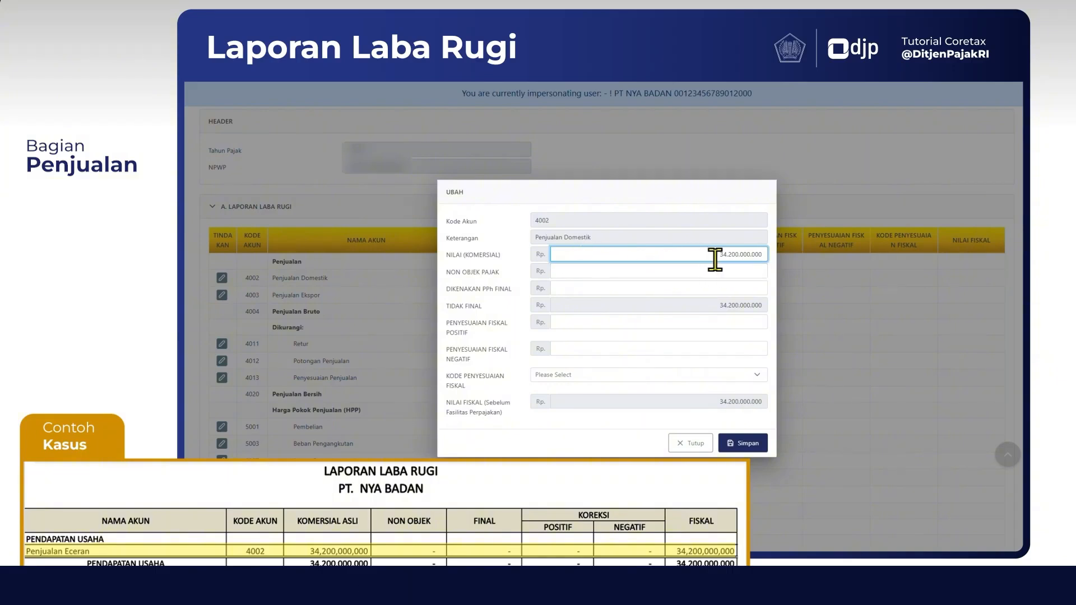
{"action": "left_click", "coordinate": [756, 271]}
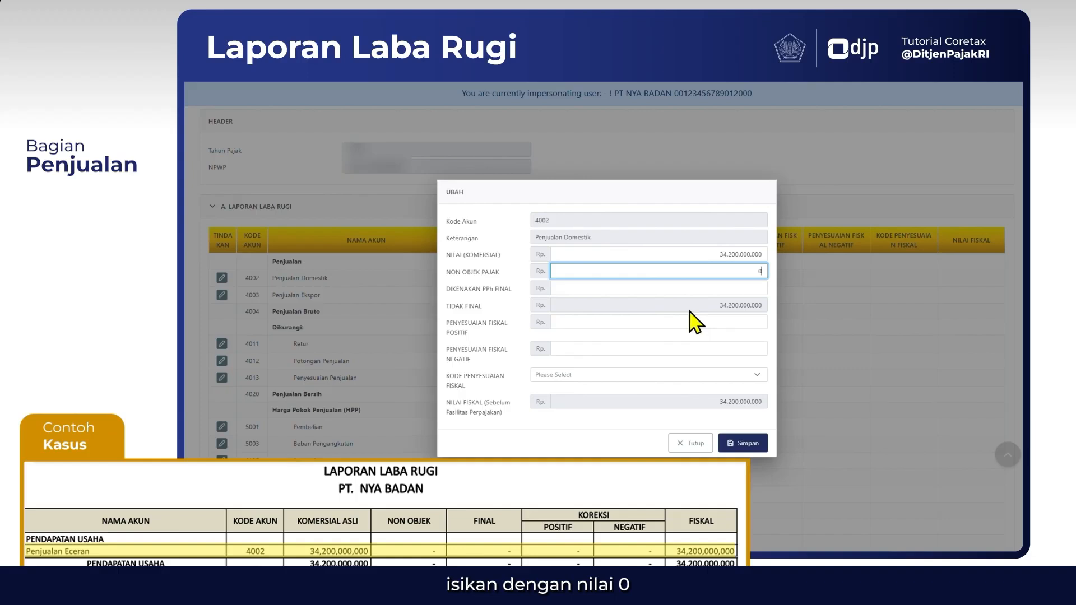
{"action": "key", "text": "Tab"}
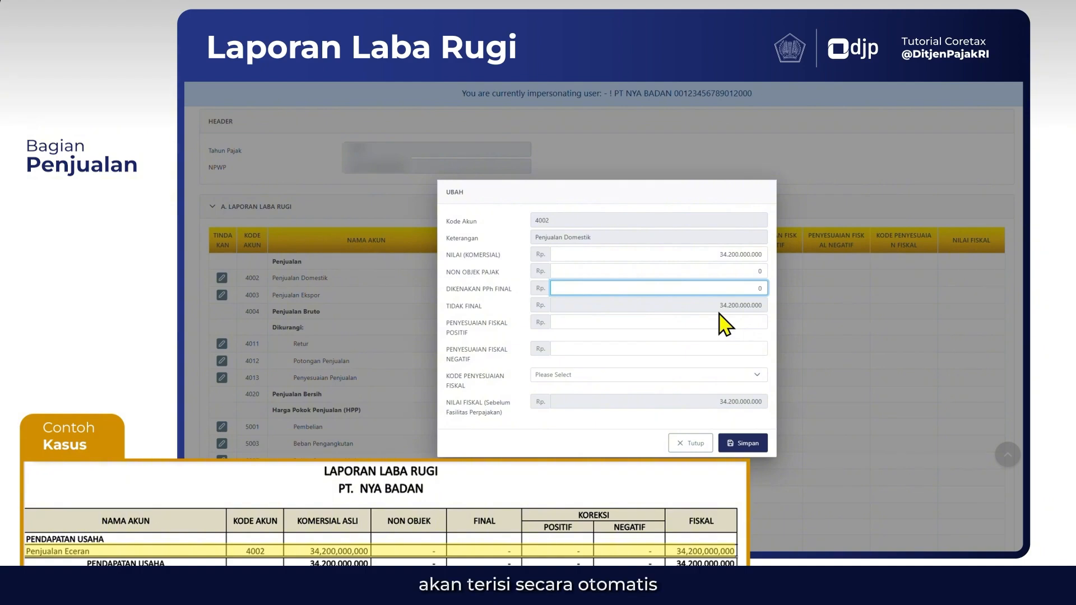
{"action": "left_click", "coordinate": [719, 314]}
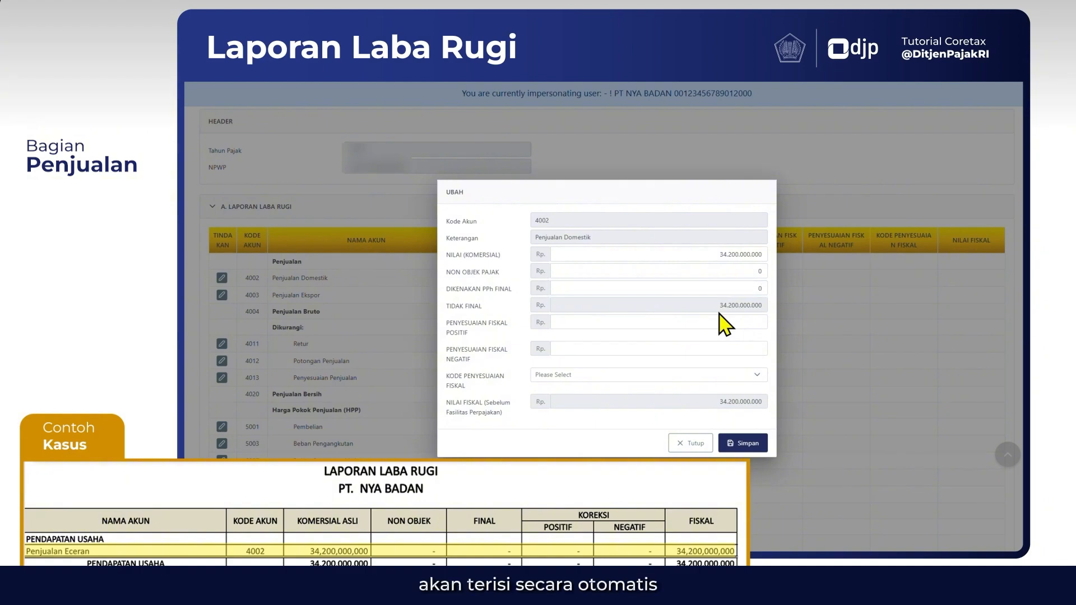
Set the positive and negative fiscal adjustments of account 4002 to 0 and save the entry
{"action": "left_click", "coordinate": [761, 321]}
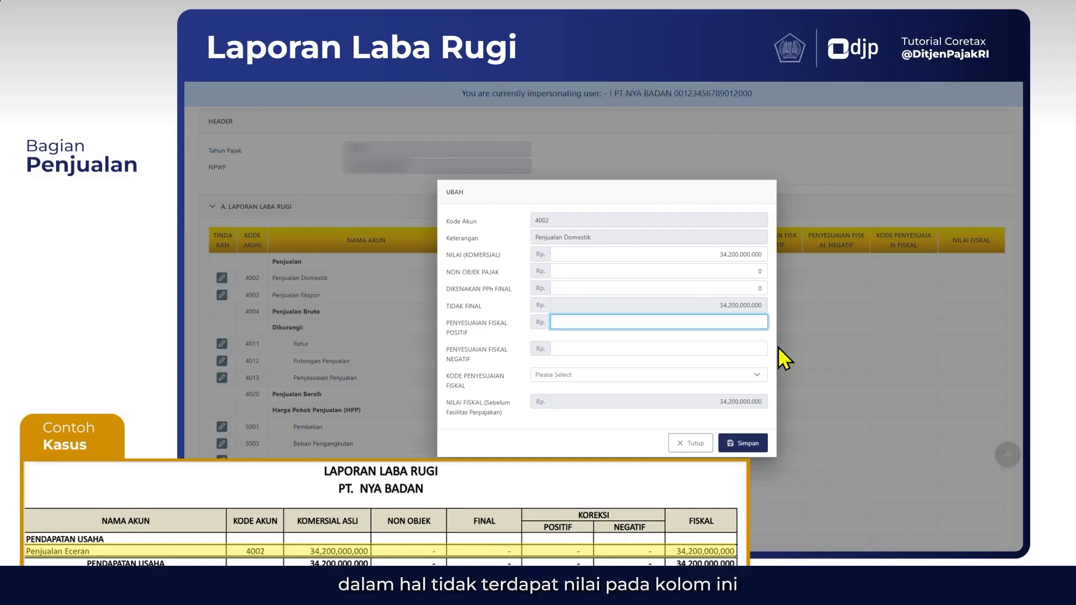
{"action": "key", "text": "Tab"}
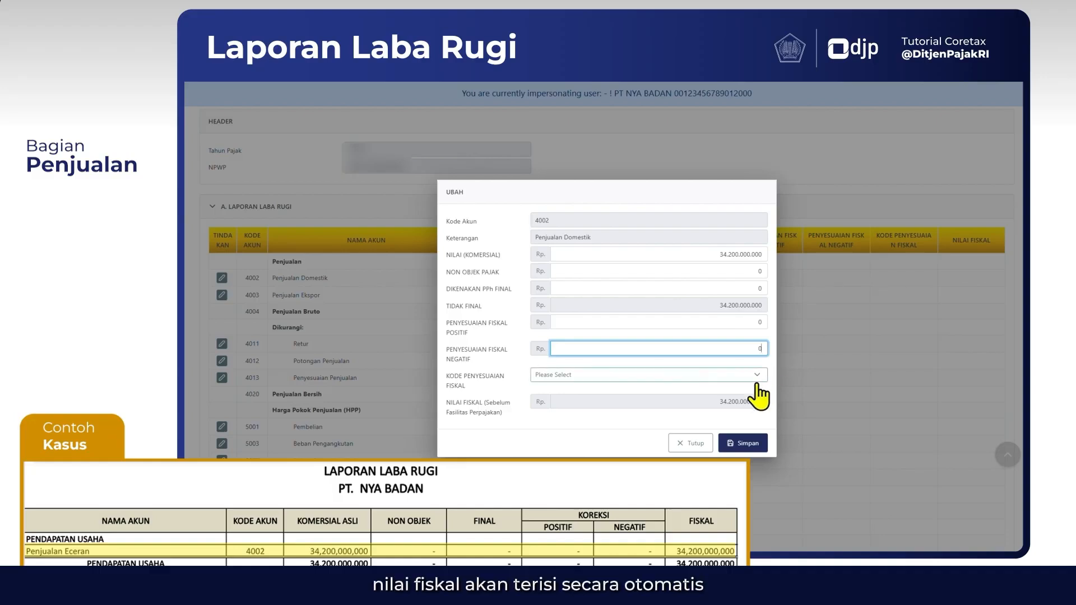
{"action": "left_click", "coordinate": [734, 413]}
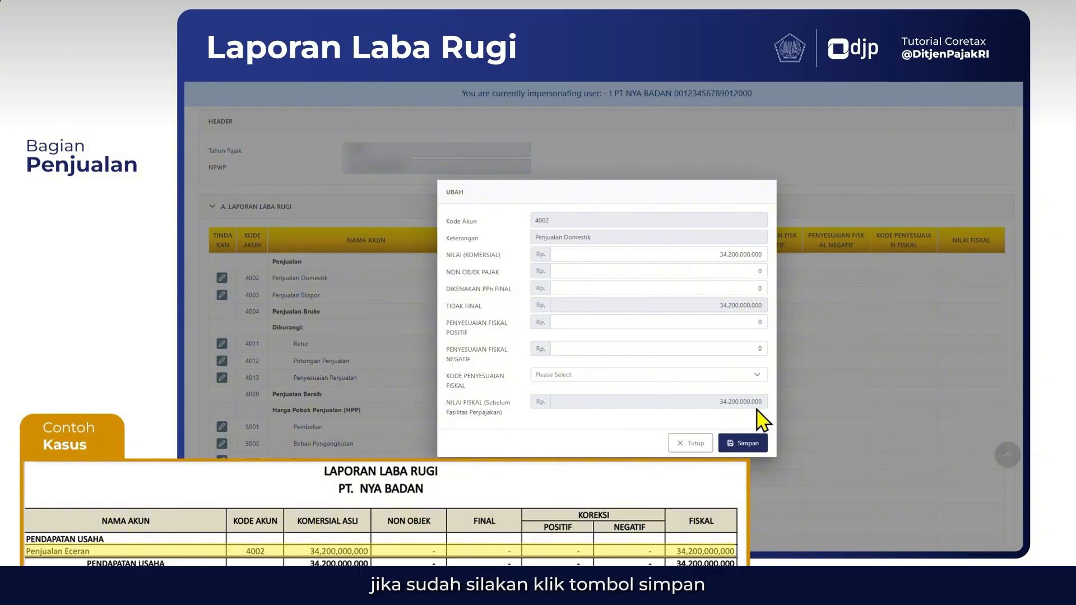
{"action": "left_click", "coordinate": [746, 452]}
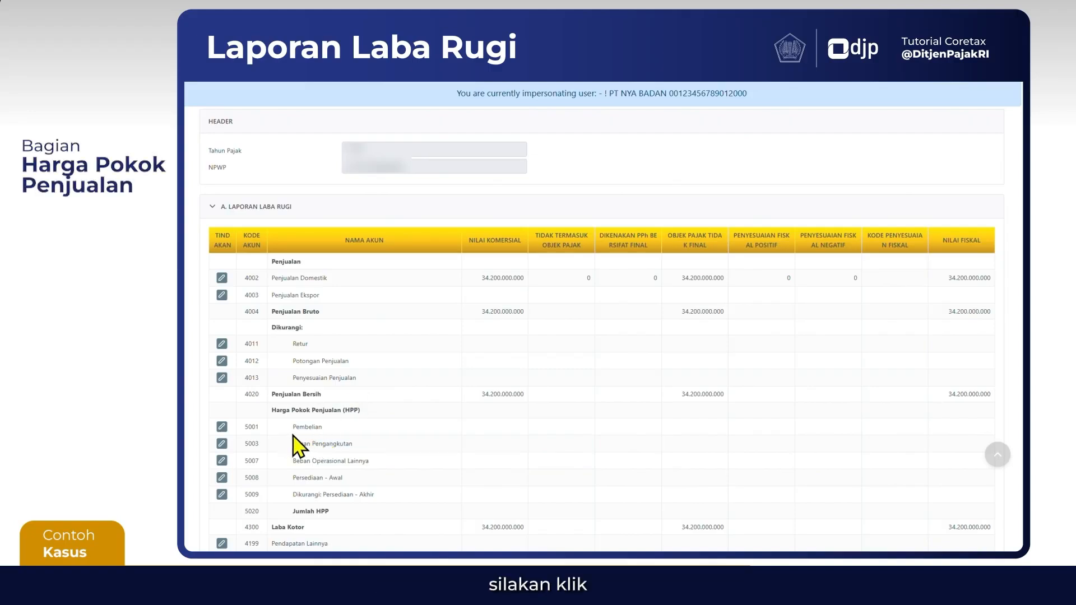
Open account 5001 Pembelian for editing and enter a commercial value of 23.670.000.000
{"action": "scroll", "coordinate": [381, 461], "scroll_direction": "down", "scroll_amount": 1}
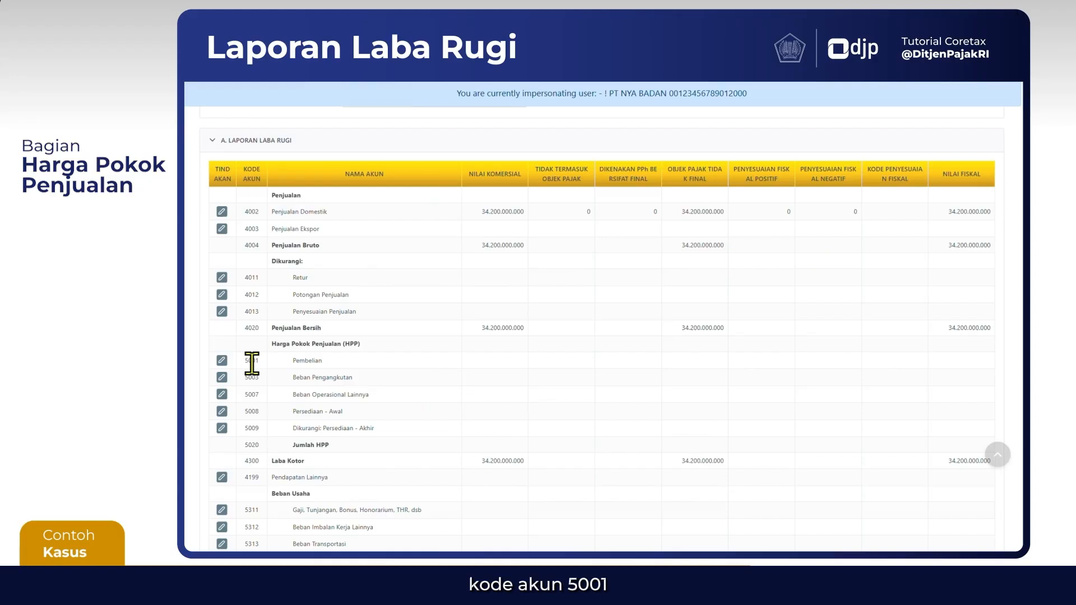
{"action": "left_click", "coordinate": [222, 360]}
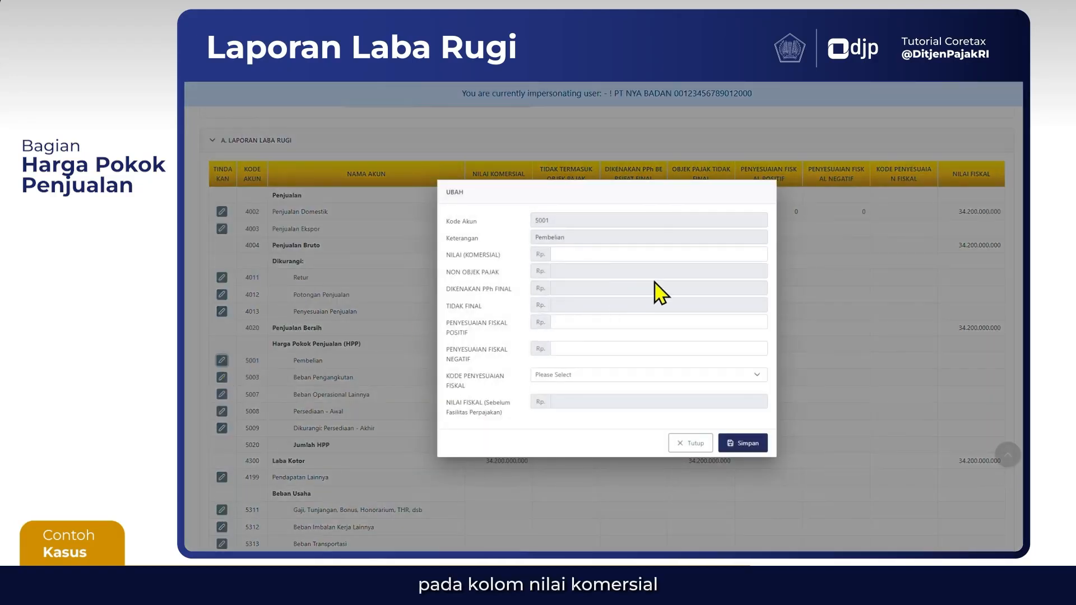
{"action": "left_click", "coordinate": [699, 255]}
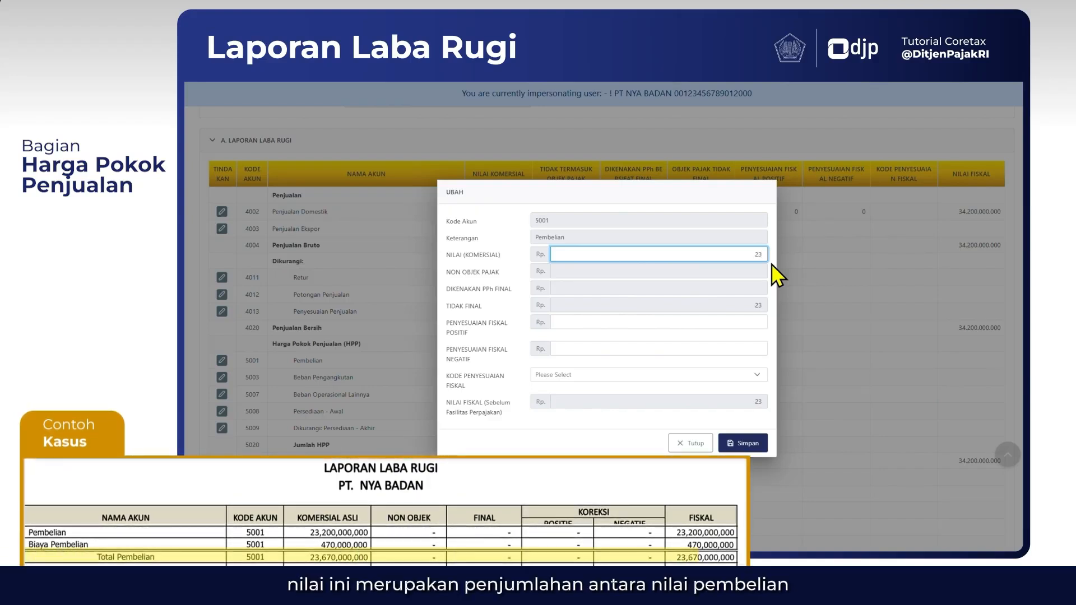
{"action": "type", "text": "23.670.000.000"}
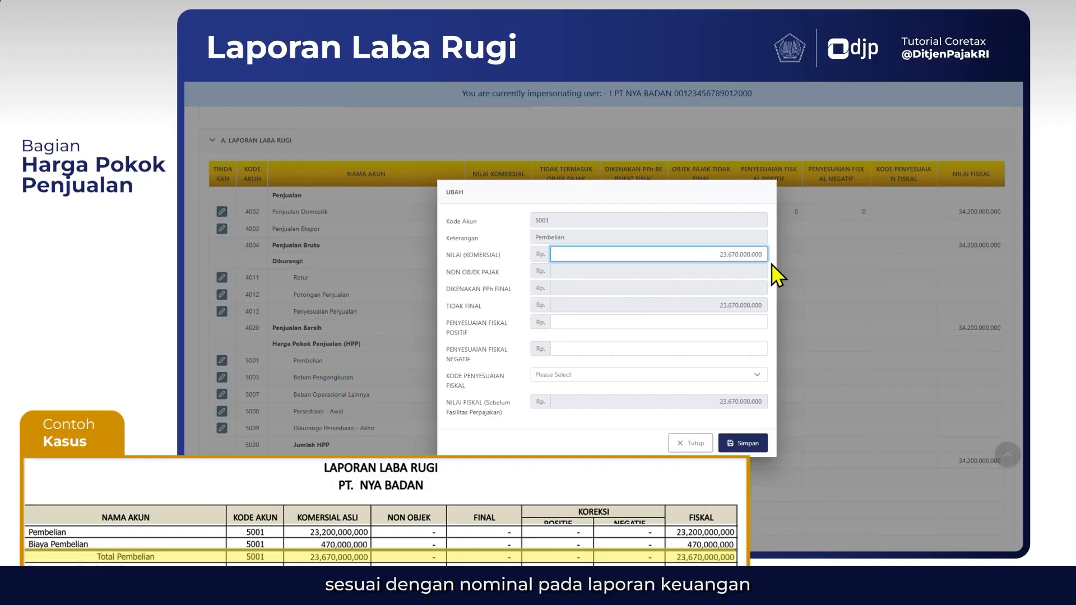
{"action": "left_click", "coordinate": [739, 292]}
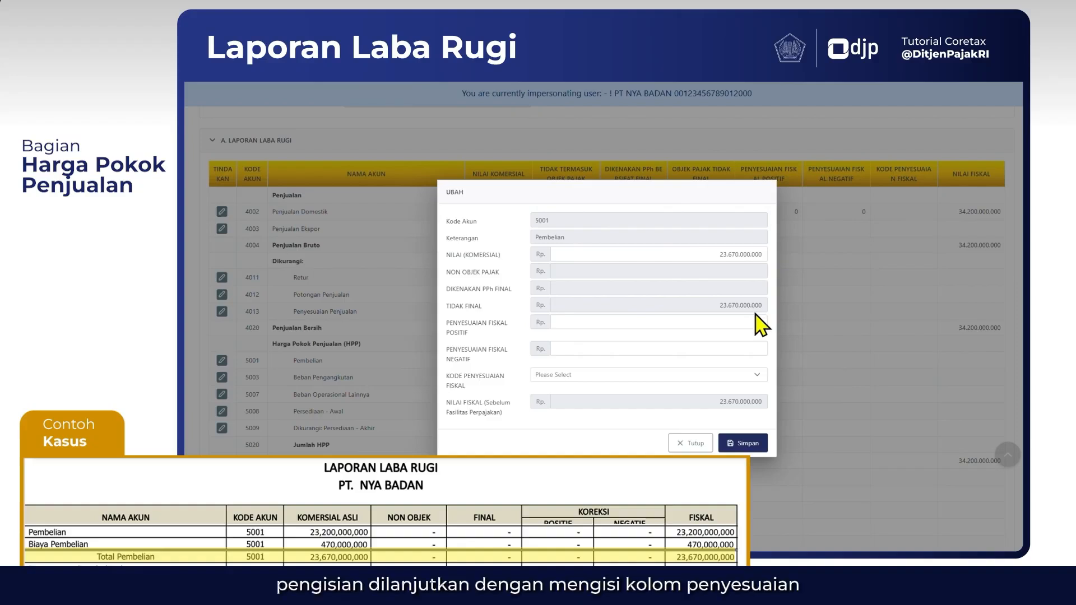
Set both fiscal adjustments, positive and negative, of account 5001 Pembelian to 0 and save the entry
{"action": "left_click", "coordinate": [750, 321]}
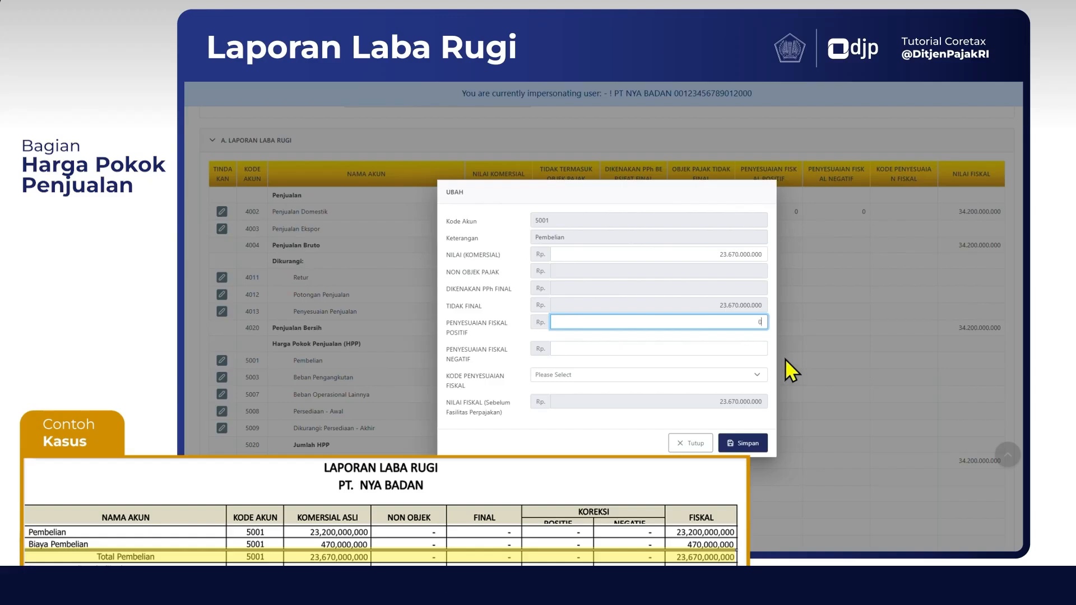
{"action": "type", "text": "0"}
{"action": "key", "text": "Tab"}
{"action": "type", "text": "0"}
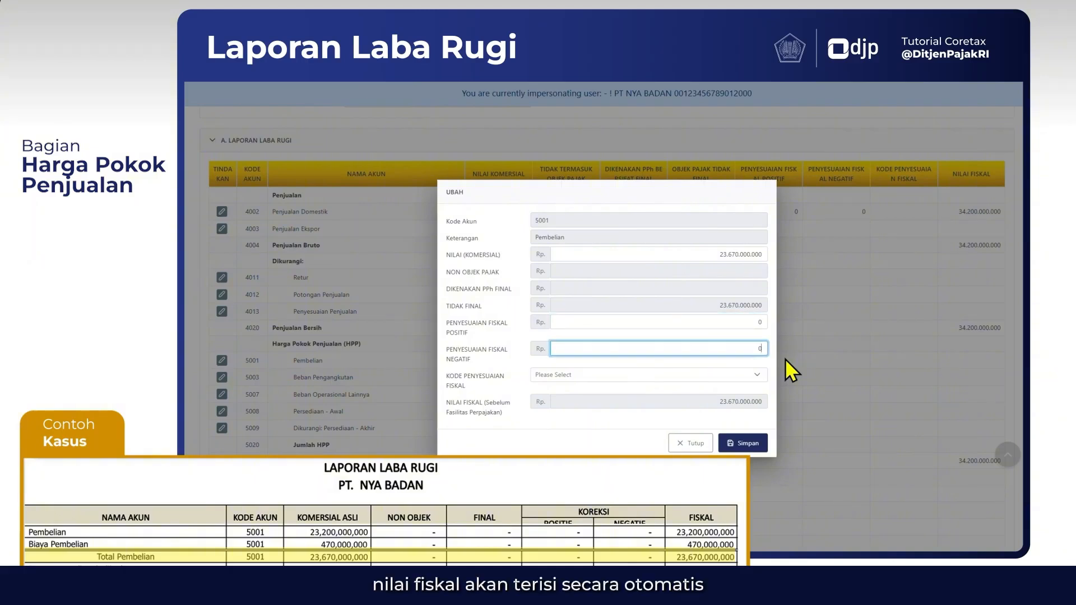
{"action": "left_click", "coordinate": [746, 409]}
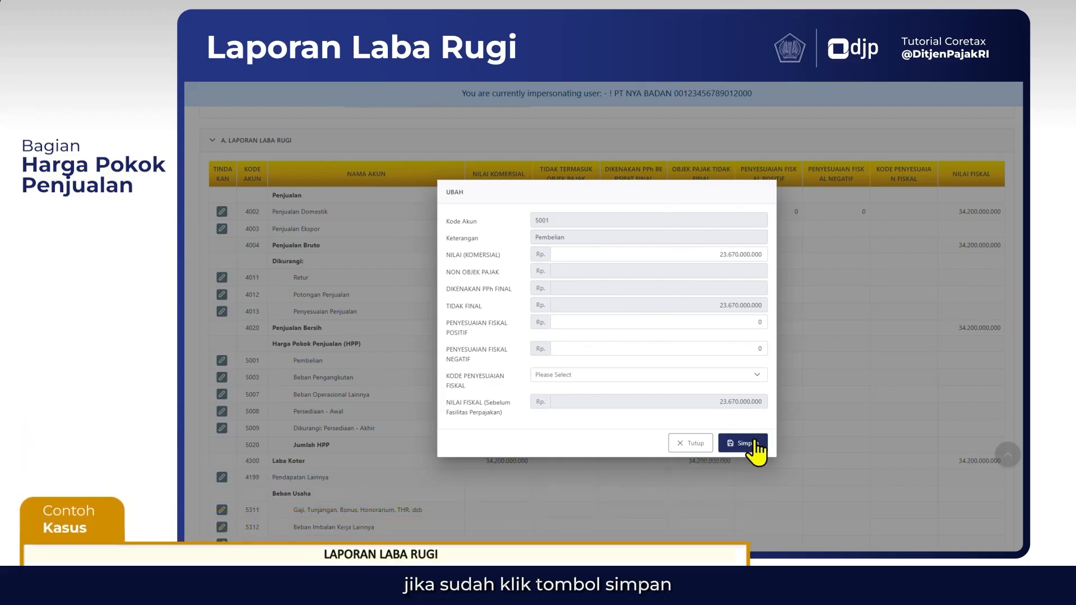
{"action": "left_click", "coordinate": [754, 447]}
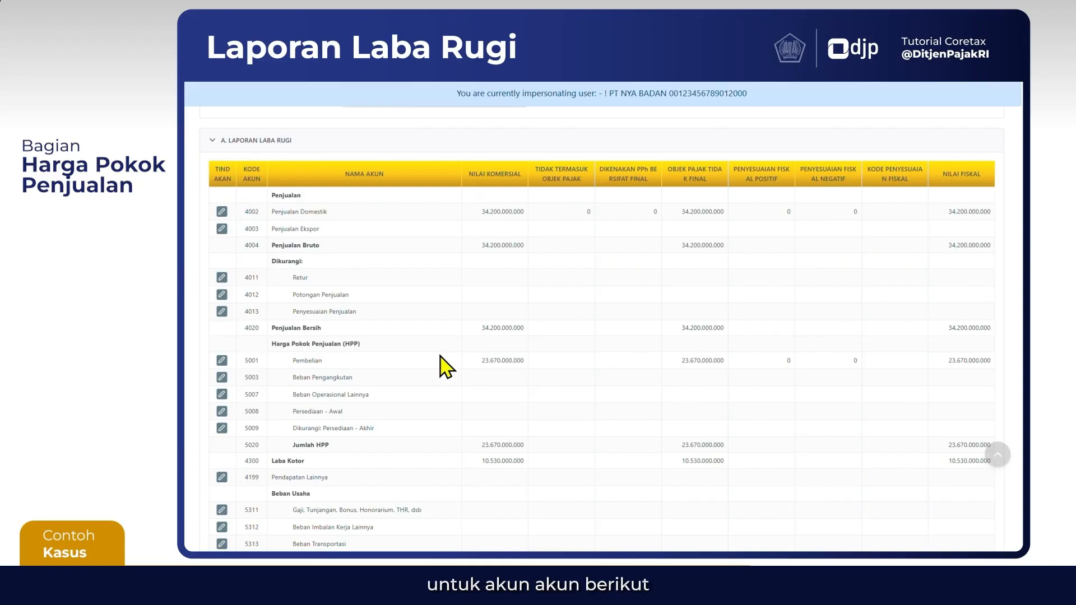
Fill in account 5008 Persediaan - Awal with a commercial value of 1.200.000.000 and both fiscal adjustments at 0, and save it
{"action": "scroll", "coordinate": [441, 367], "scroll_direction": "down", "scroll_amount": 3}
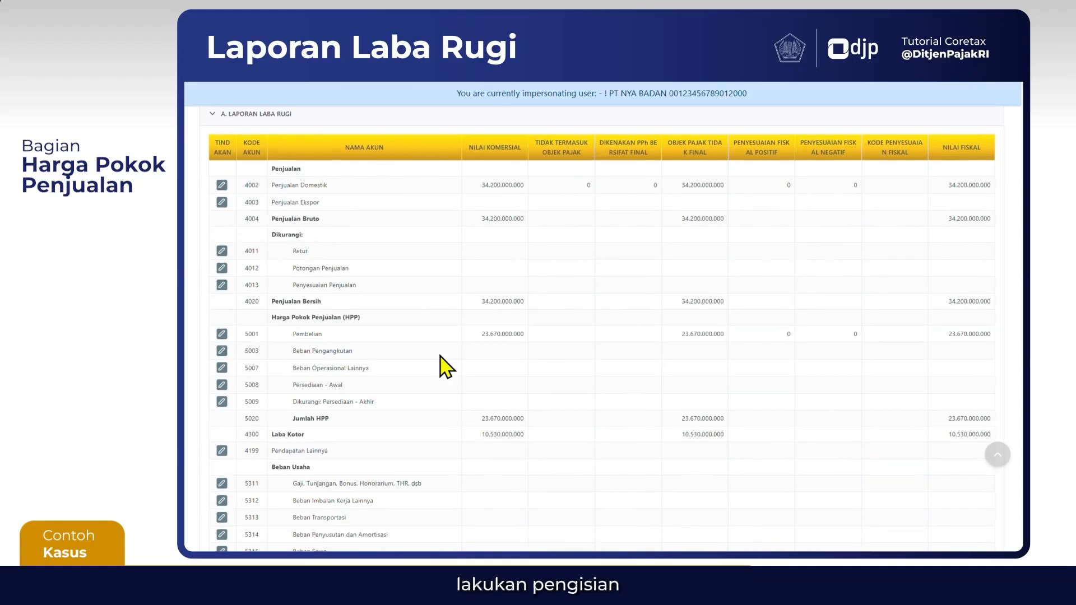
{"action": "scroll", "coordinate": [441, 367], "scroll_direction": "down", "scroll_amount": 1}
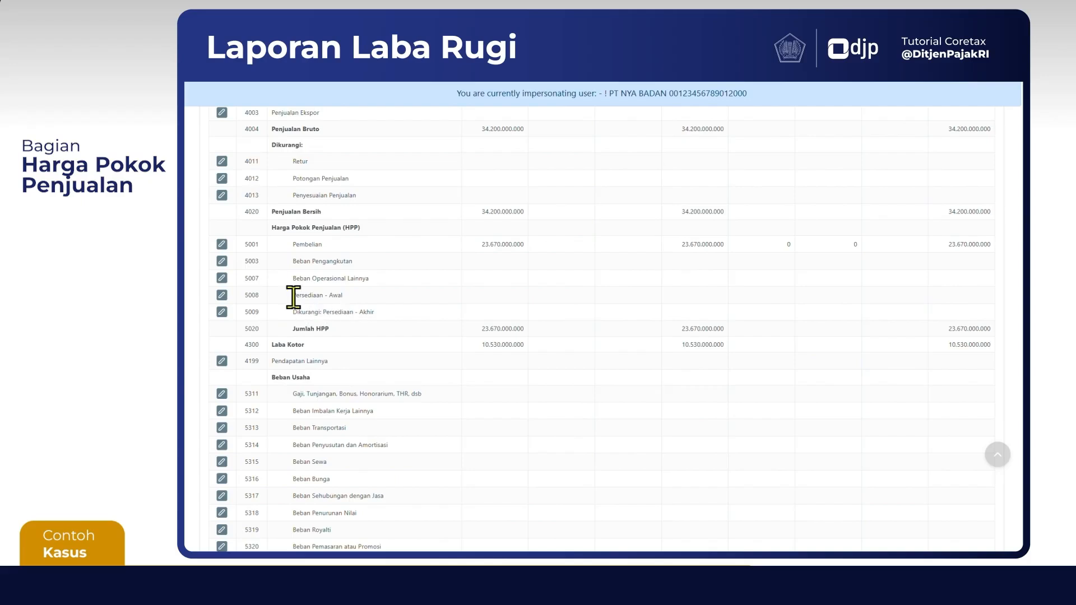
{"action": "left_click", "coordinate": [222, 295]}
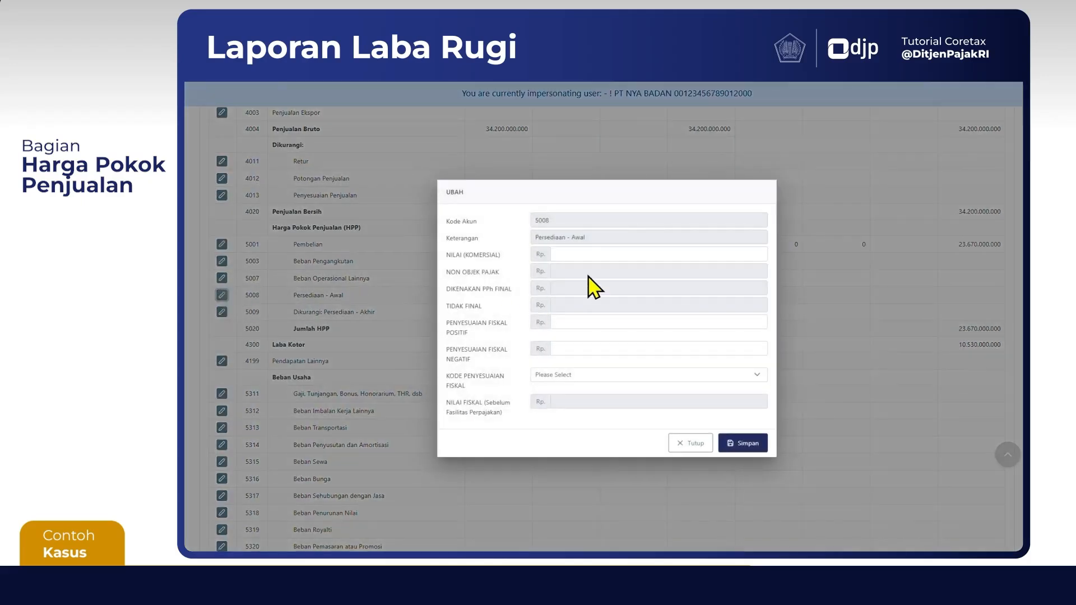
{"action": "left_click", "coordinate": [630, 258]}
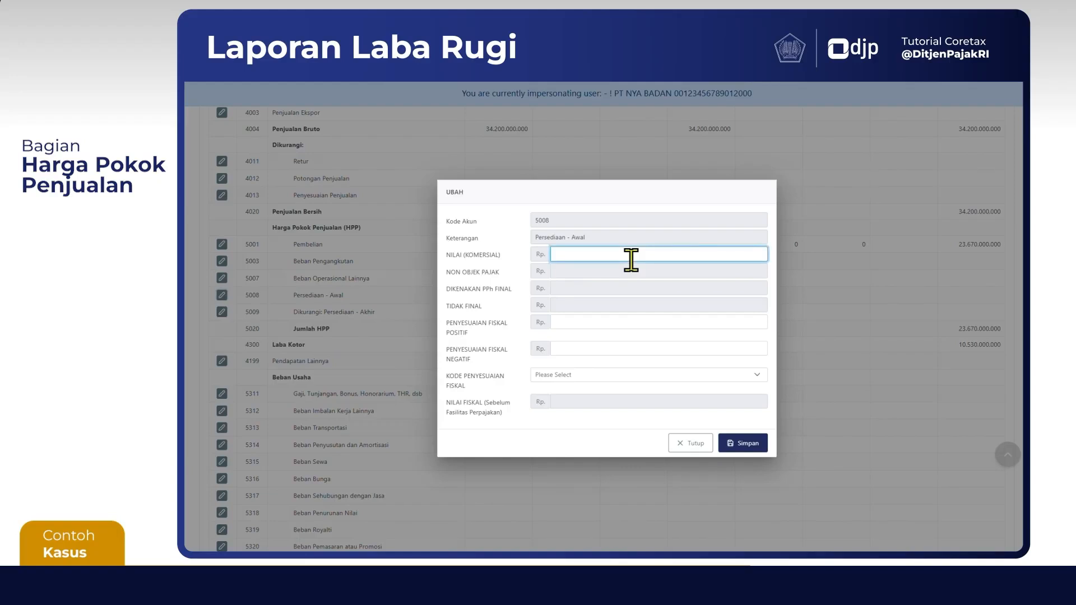
{"action": "type", "text": "000.000"}
{"action": "key", "text": "Tab"}
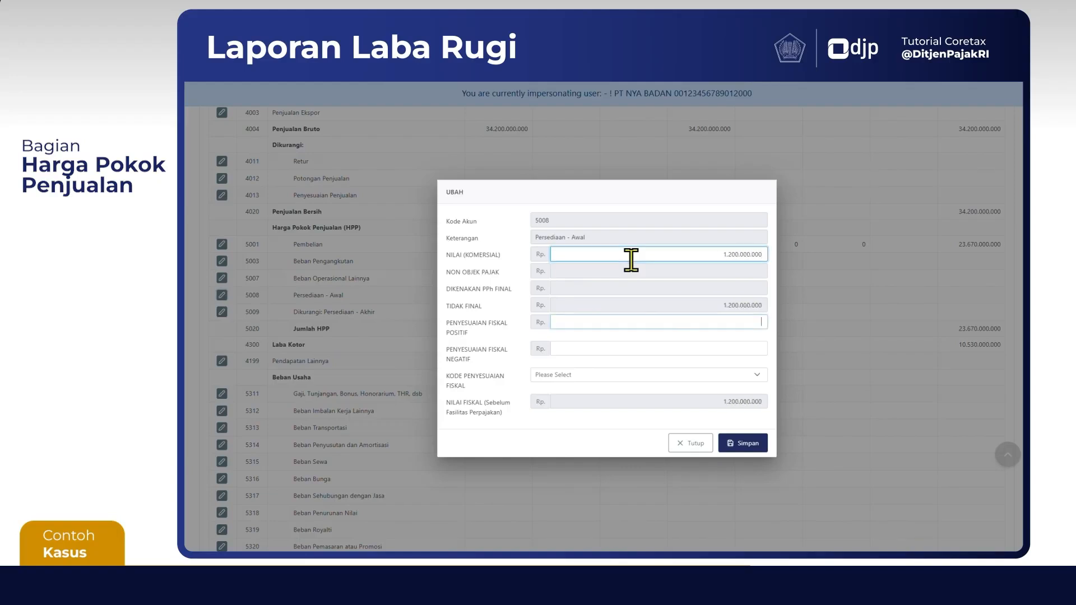
{"action": "key", "text": "Tab"}
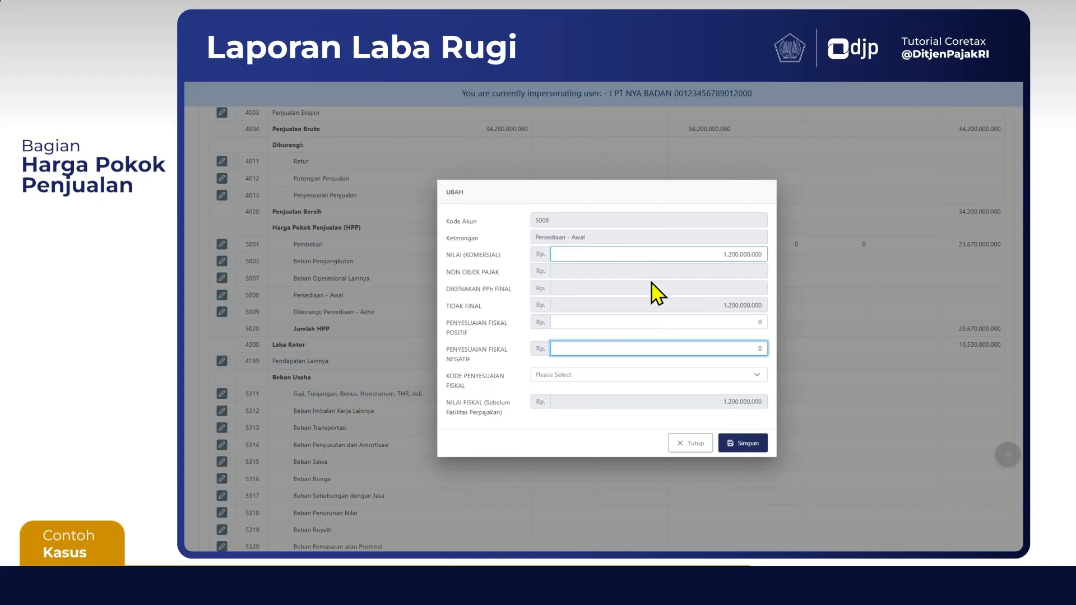
{"action": "left_click", "coordinate": [742, 442]}
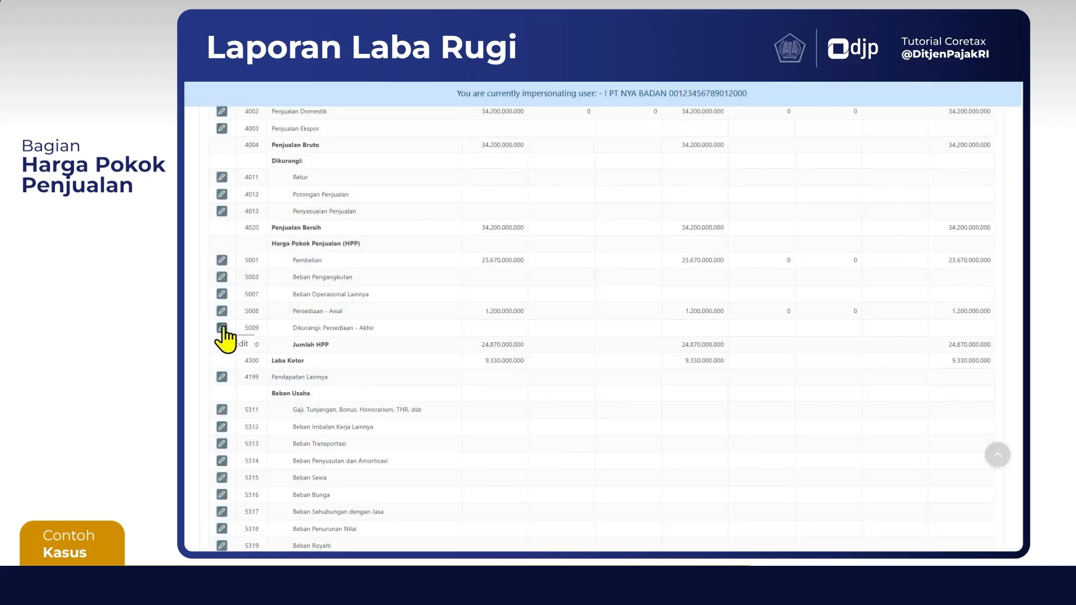
Fill in account 5009 Dikurangi: Persediaan - Akhir with commercial value 7.400.000.000 and both fiscal adjustments at 0, save it, and check Jumlah HPP
{"action": "left_click", "coordinate": [223, 329]}
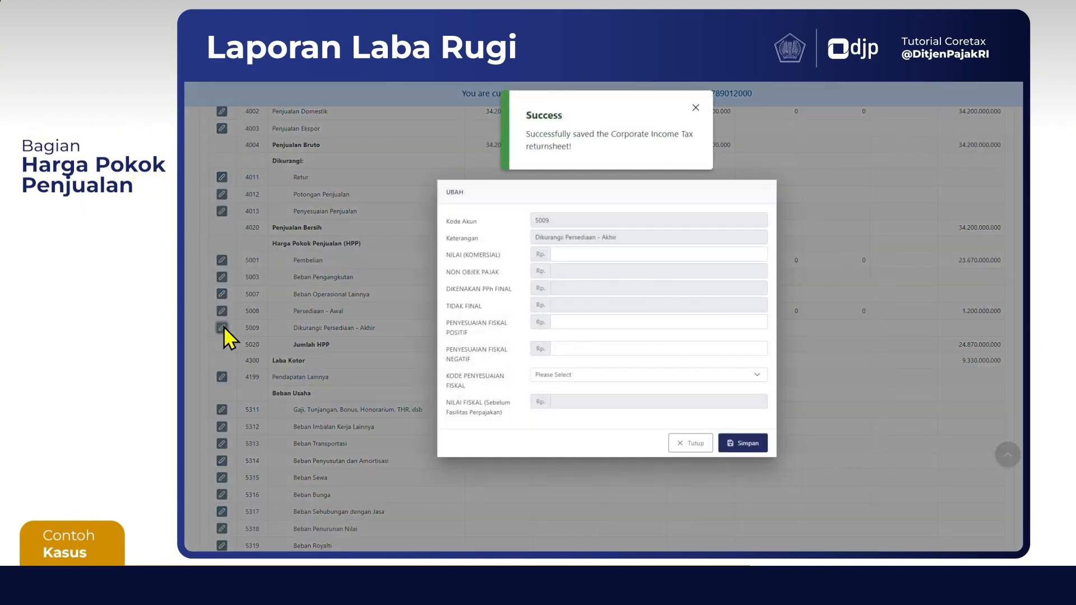
{"action": "left_click", "coordinate": [599, 255]}
{"action": "type", "text": "7.40"}
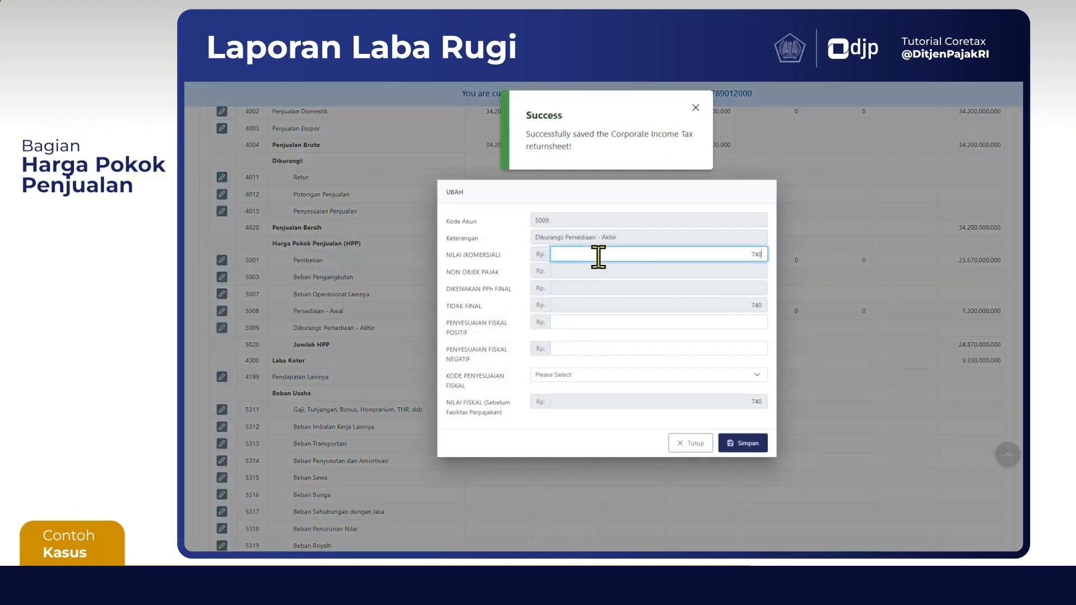
{"action": "type", "text": "0.000.000"}
{"action": "key", "text": "Tab"}
{"action": "key", "text": "Tab"}
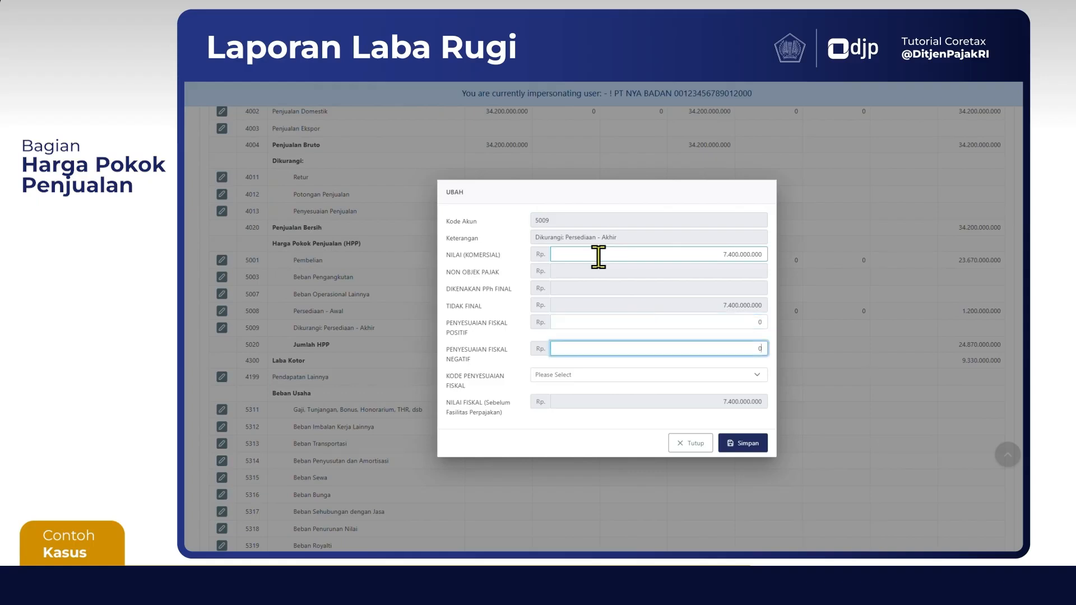
{"action": "left_click", "coordinate": [727, 446]}
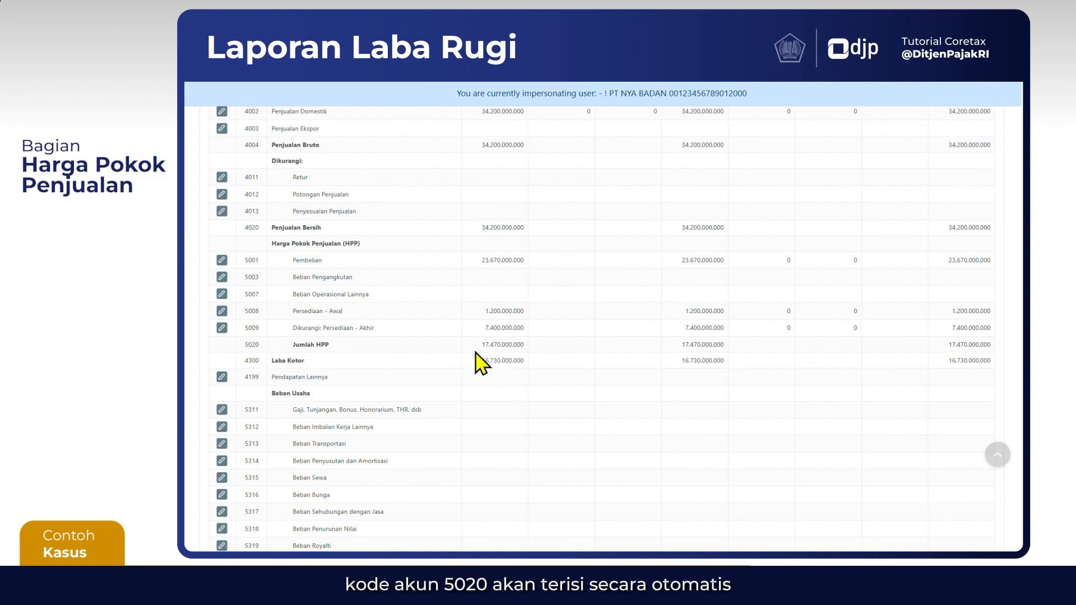
{"action": "left_click_drag", "start_coordinate": [480, 344], "coordinate": [514, 344]}
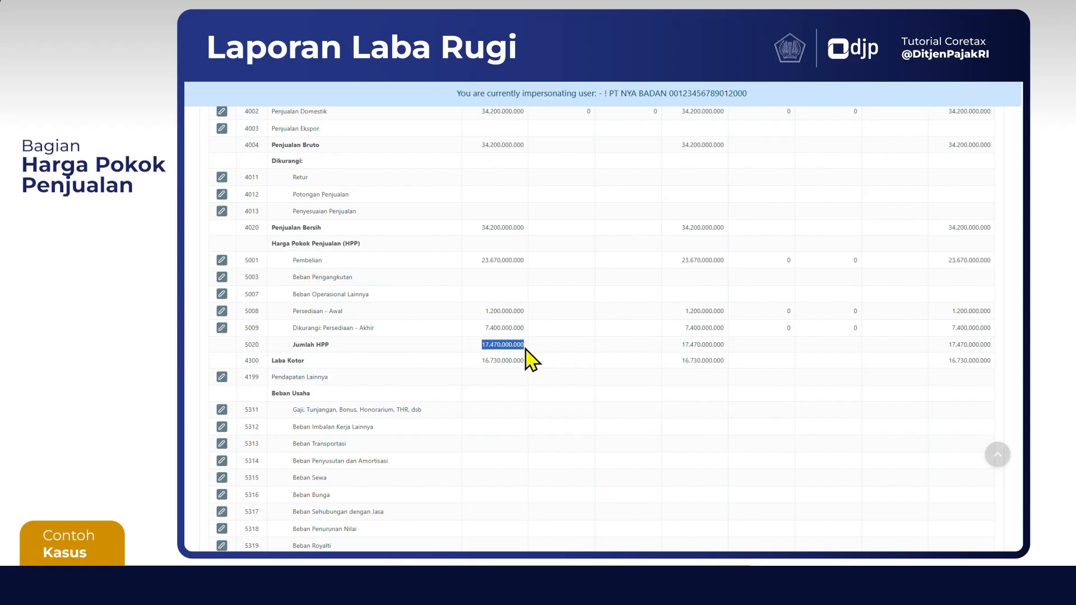
{"action": "left_click", "coordinate": [498, 367]}
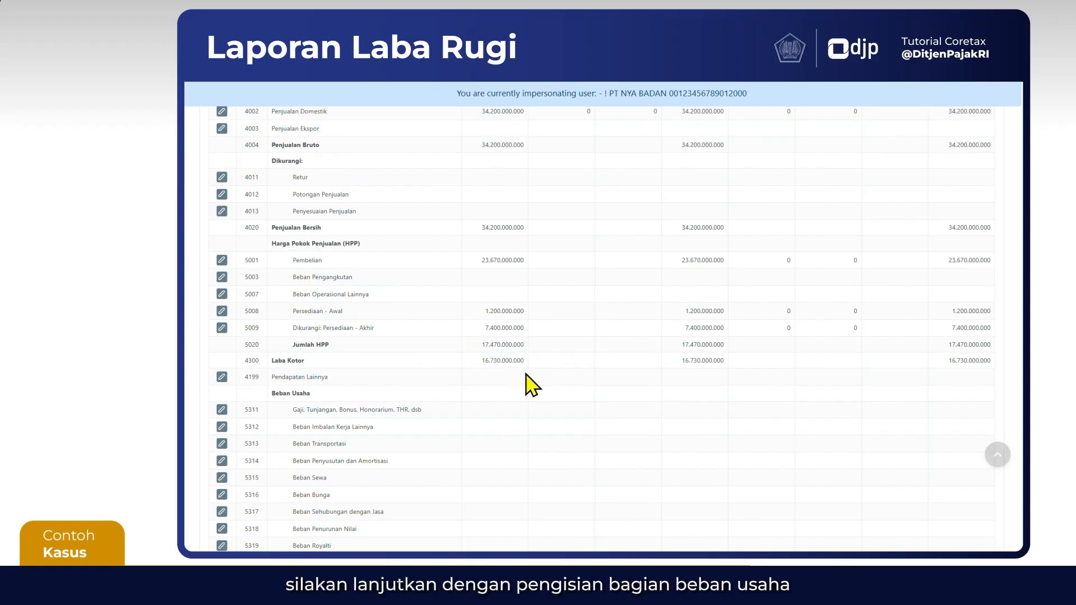
Fill in account 5311 Gaji, Tunjangan, Bonus, Honorarium, THR with commercial value 5.400.000.000 and both fiscal adjustments at 0, and save it
{"action": "scroll", "coordinate": [531, 385], "scroll_direction": "down", "scroll_amount": 3}
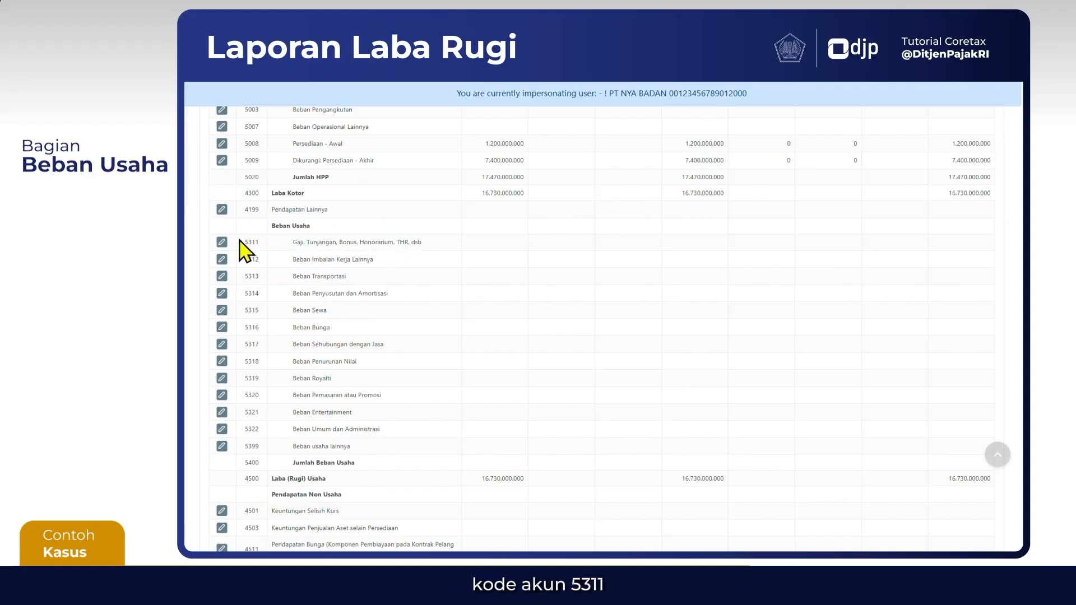
{"action": "left_click", "coordinate": [222, 242]}
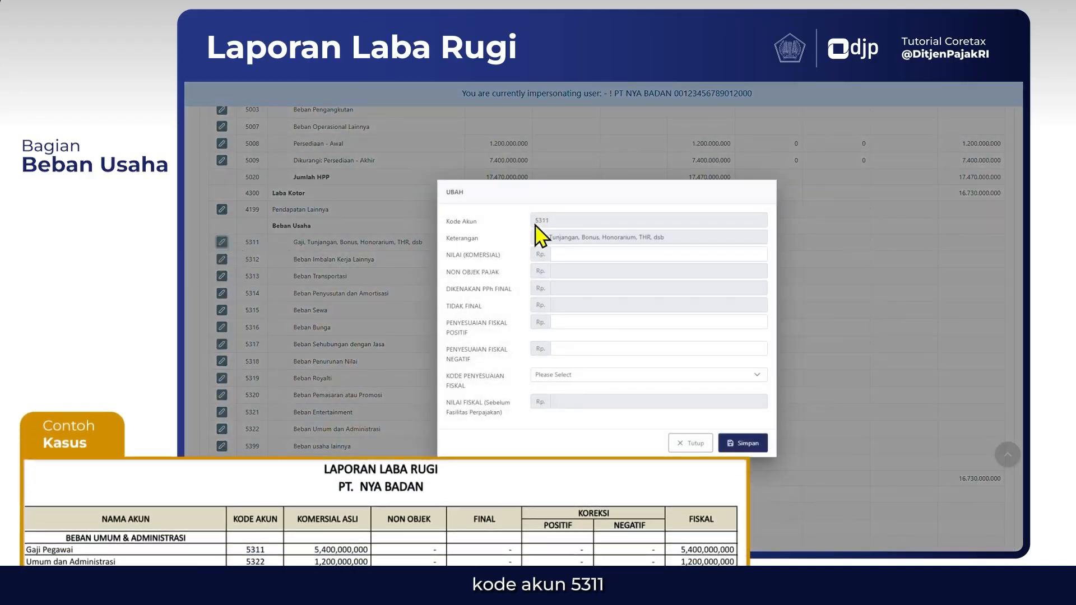
{"action": "left_click", "coordinate": [595, 254]}
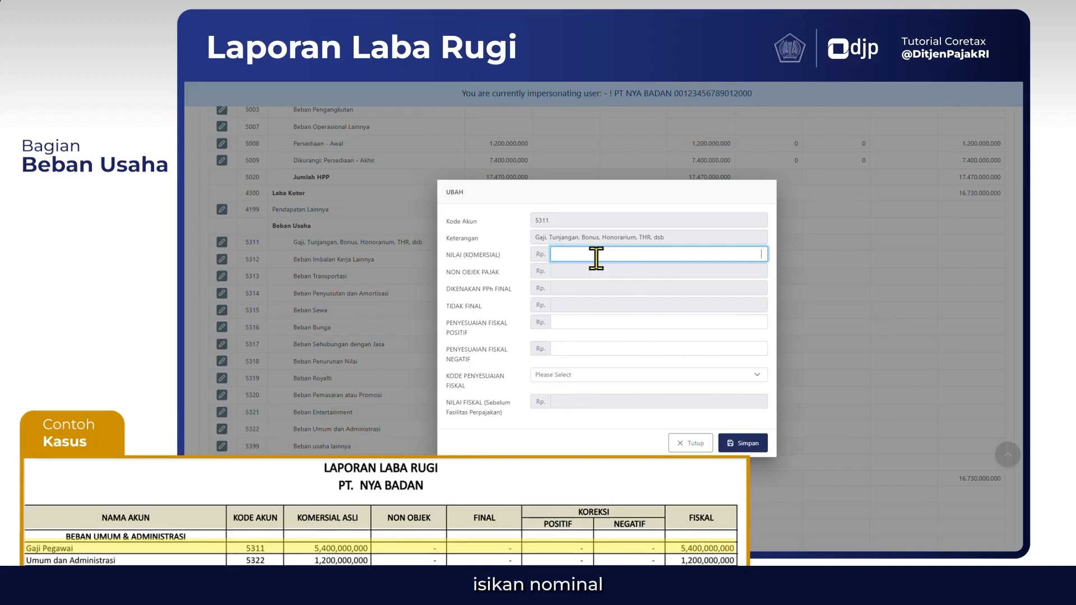
{"action": "type", "text": "5.400.000.000"}
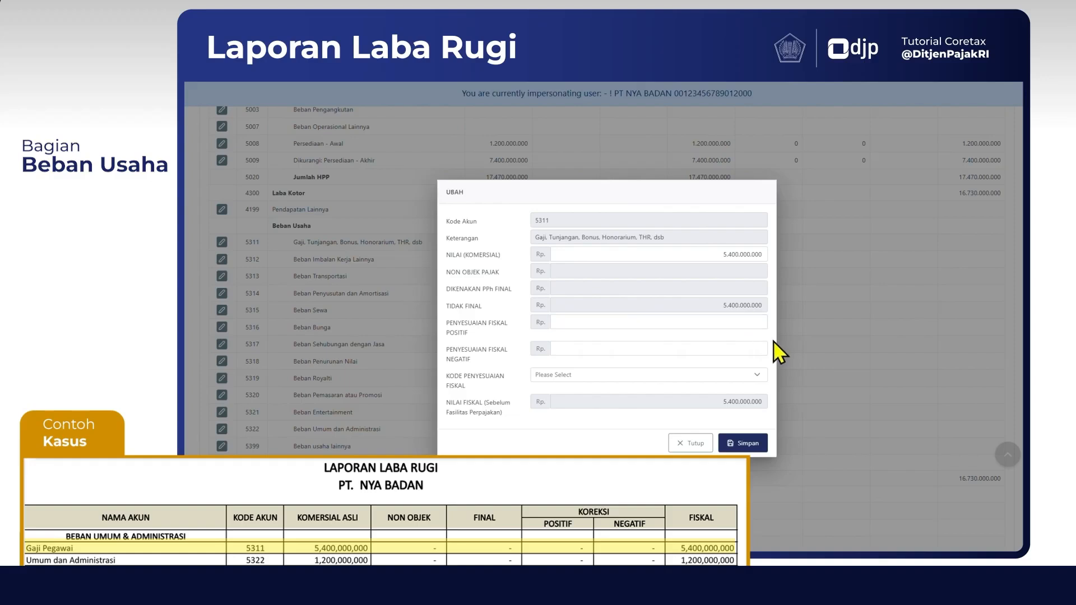
{"action": "left_click", "coordinate": [757, 325]}
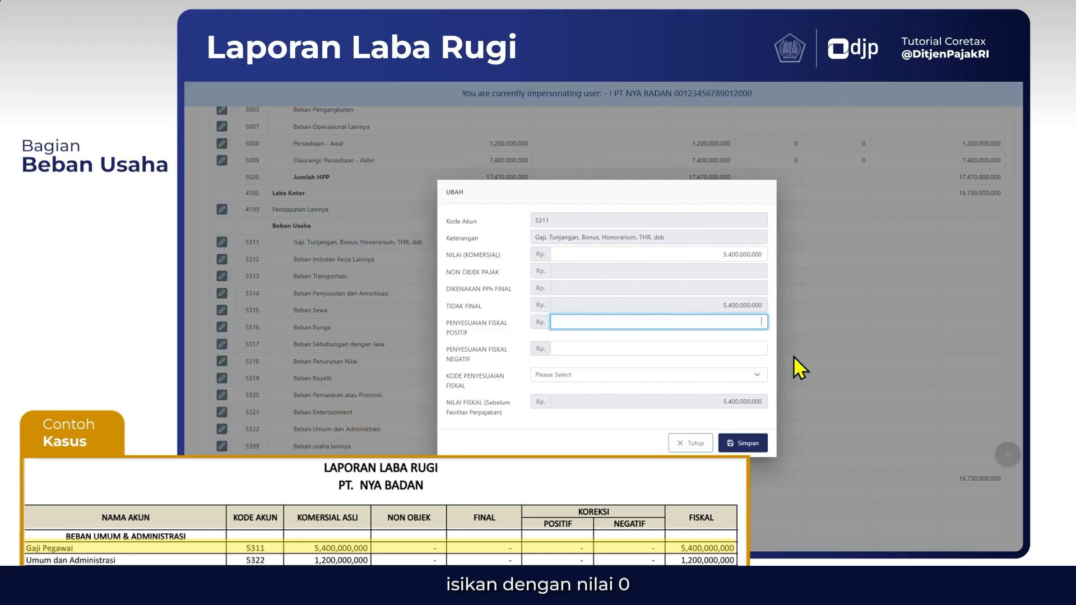
{"action": "key", "text": "Tab"}
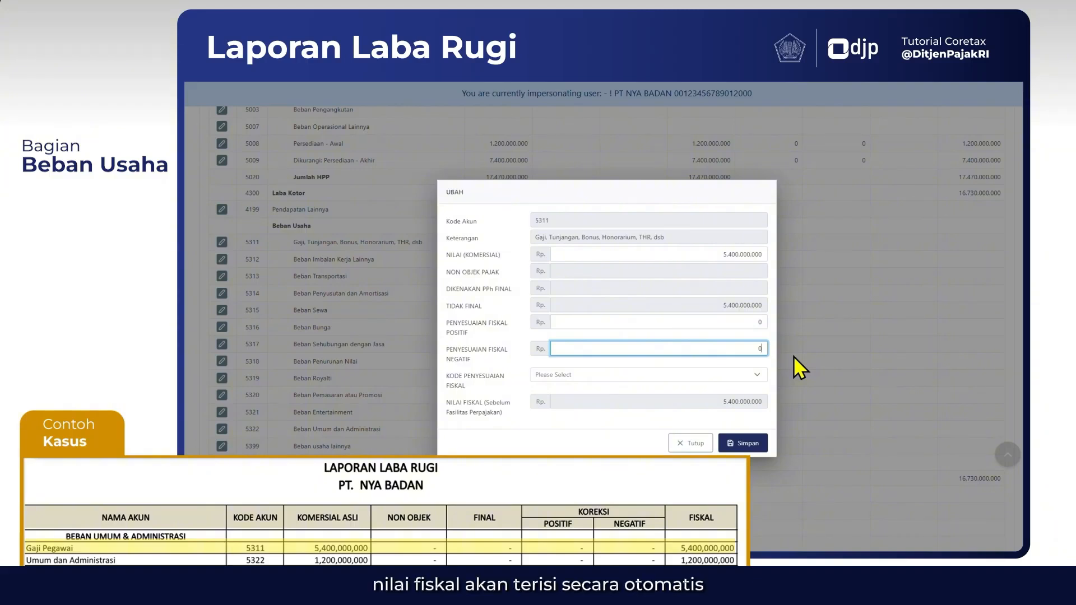
{"action": "left_click", "coordinate": [723, 413]}
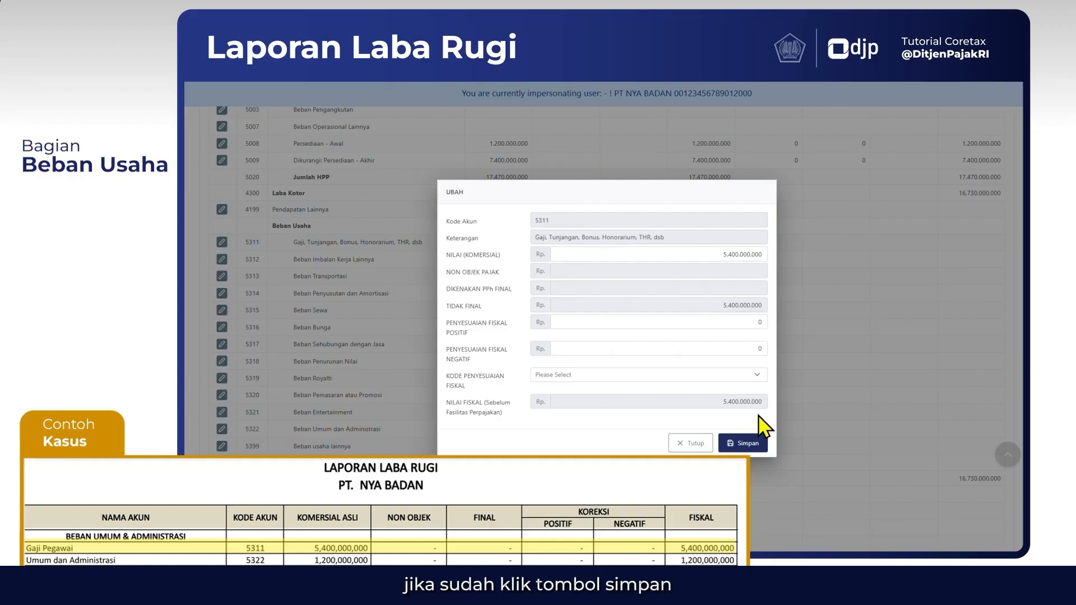
{"action": "left_click", "coordinate": [745, 443]}
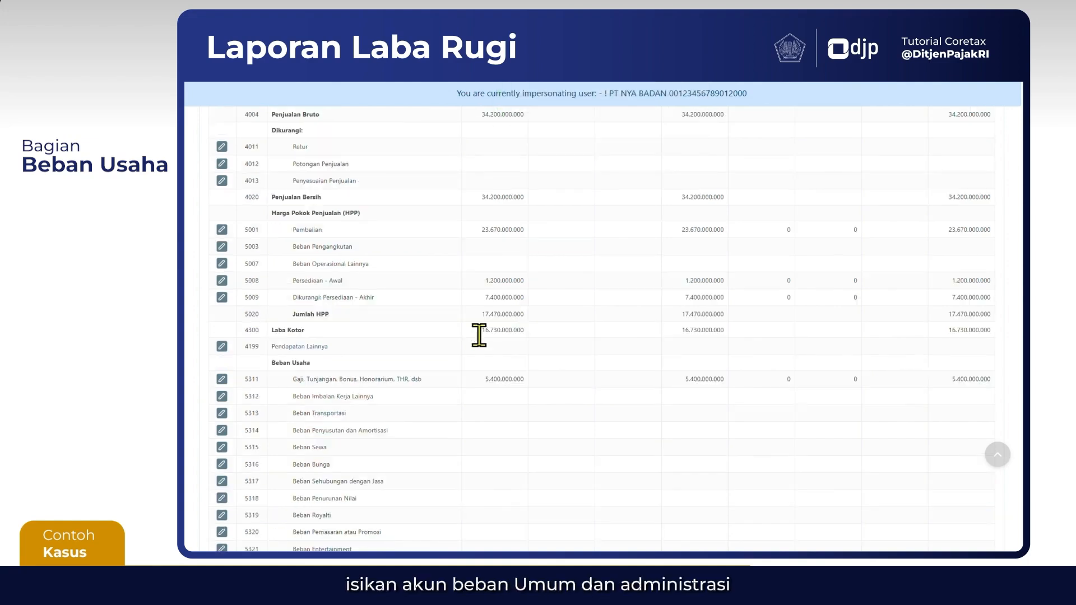
Fill in account 5313 Beban Transportasi with a commercial value of 750.000.000 and both fiscal adjustments at 0, and save it
{"action": "scroll", "coordinate": [415, 424], "scroll_direction": "down", "scroll_amount": 2}
{"action": "left_click", "coordinate": [222, 332]}
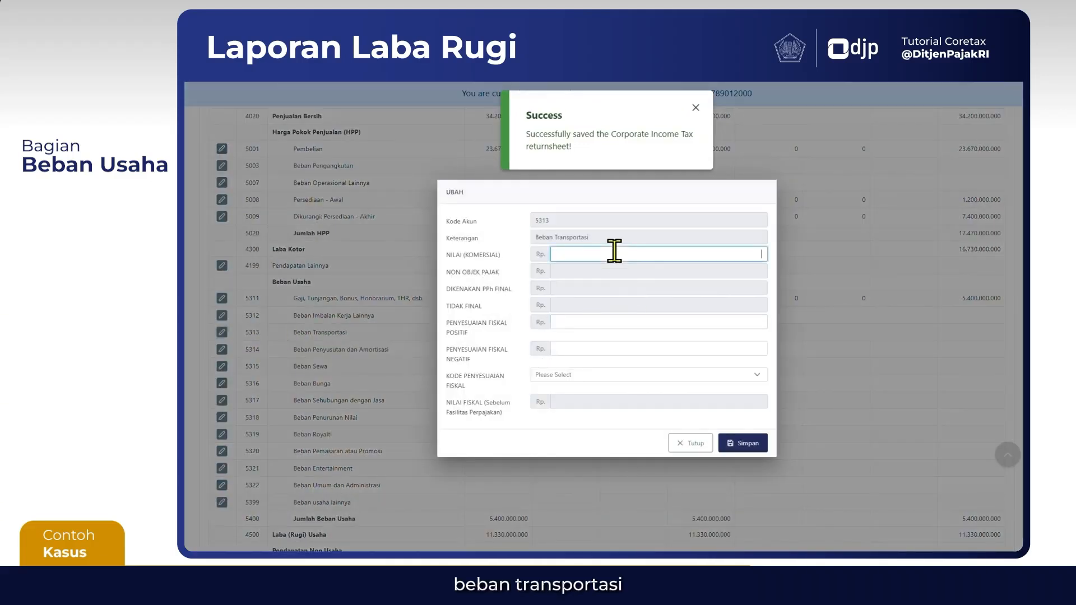
{"action": "left_click", "coordinate": [614, 252]}
{"action": "type", "text": "7.5"}
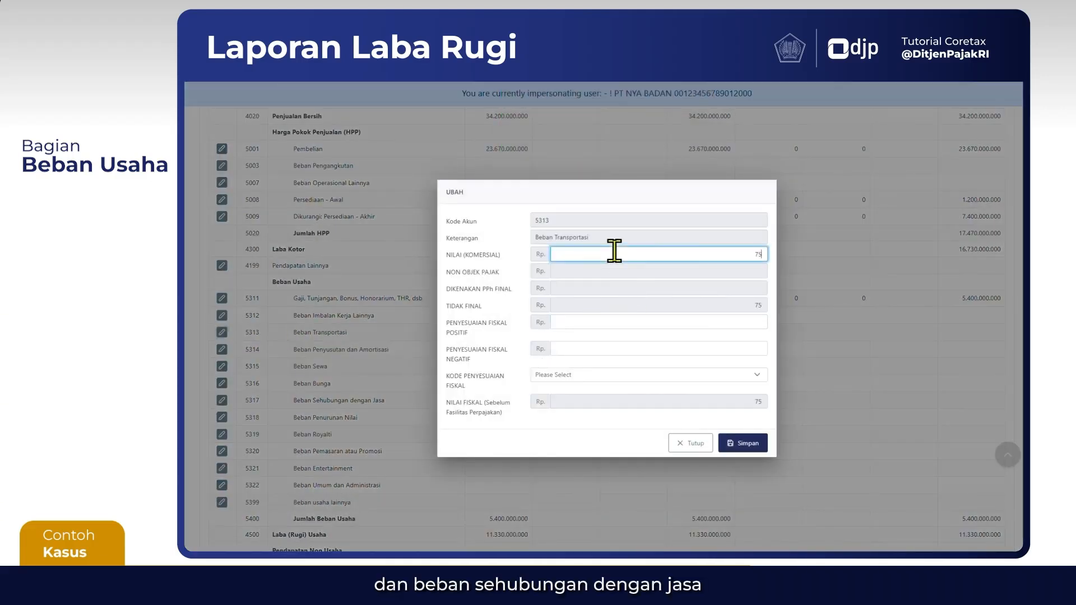
{"action": "type", "text": "00.000"}
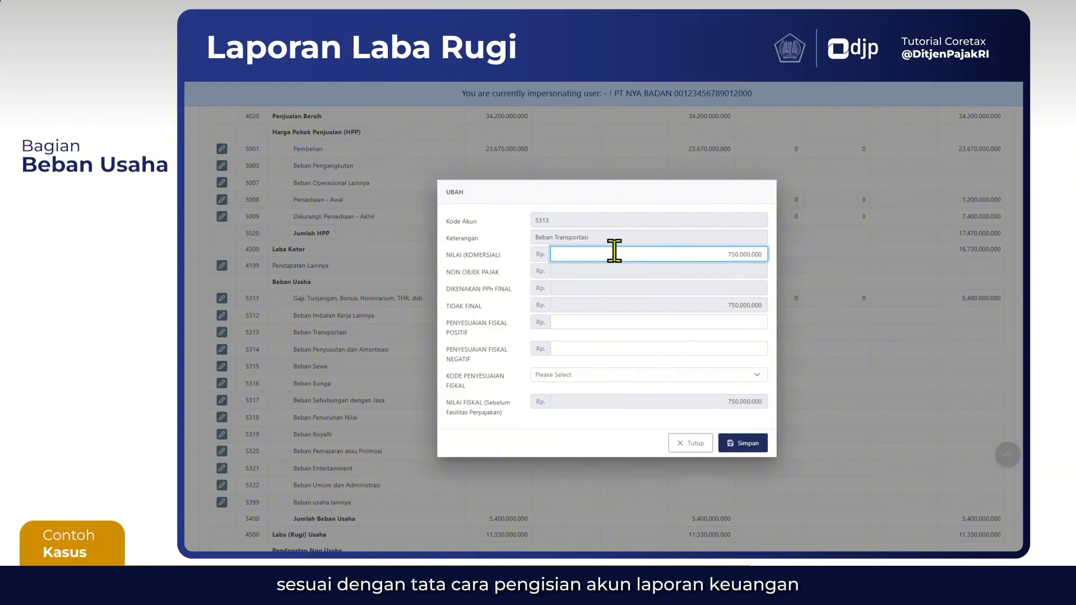
{"action": "key", "text": "Tab"}
{"action": "type", "text": "0"}
{"action": "key", "text": "Tab"}
{"action": "type", "text": "0"}
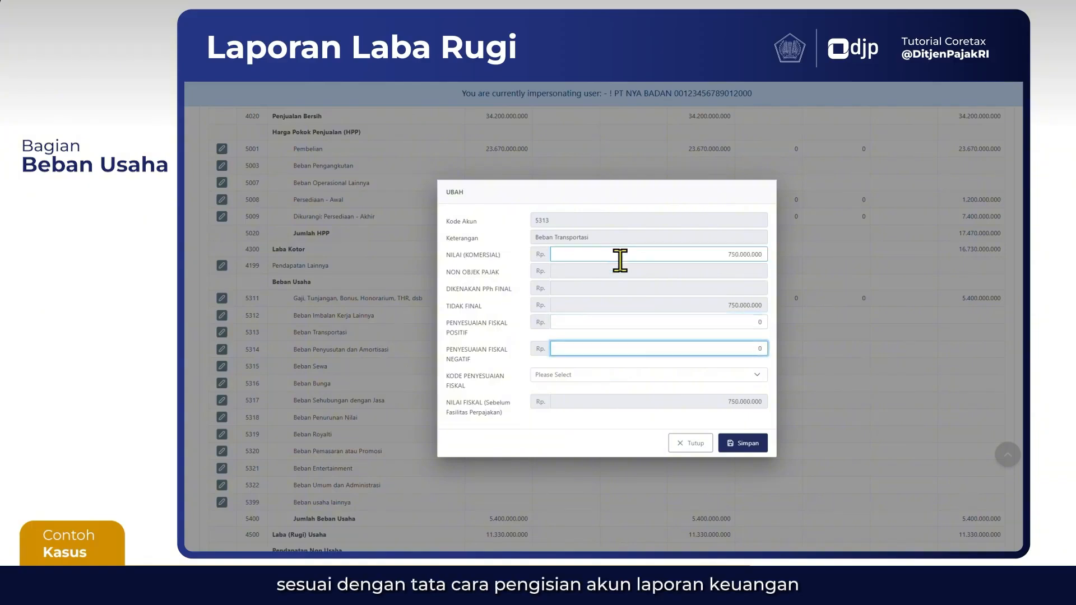
{"action": "left_click", "coordinate": [749, 444]}
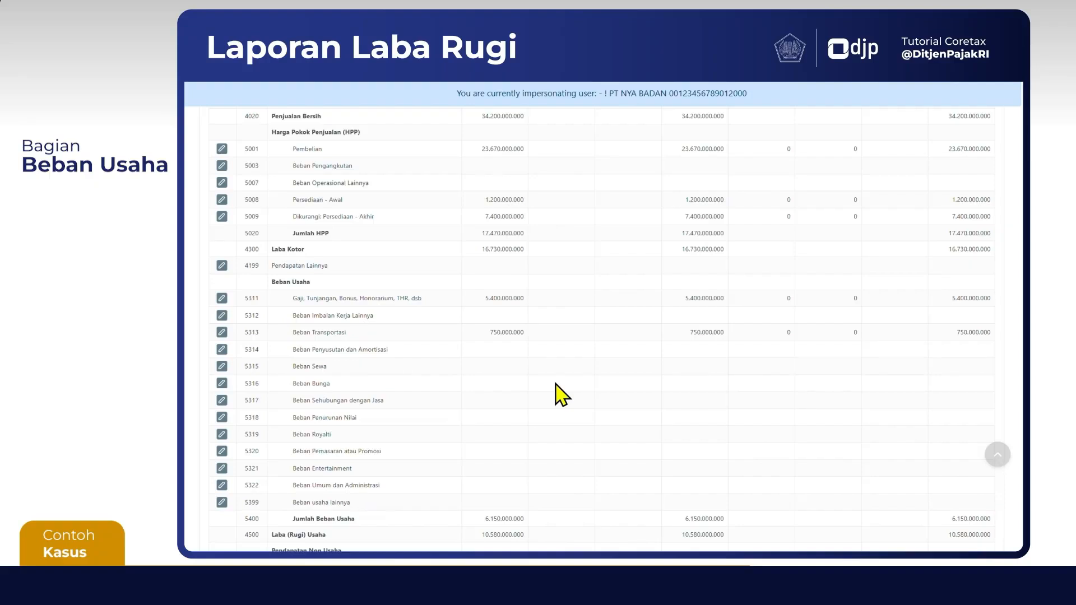
Fill in account 5317 Beban Sehubungan dengan Jasa with commercial value 1.200.000.000 and both fiscal adjustments at 0, and save it
{"action": "left_click", "coordinate": [221, 400]}
{"action": "left_click", "coordinate": [633, 253]}
{"action": "type", "text": "1.2"}
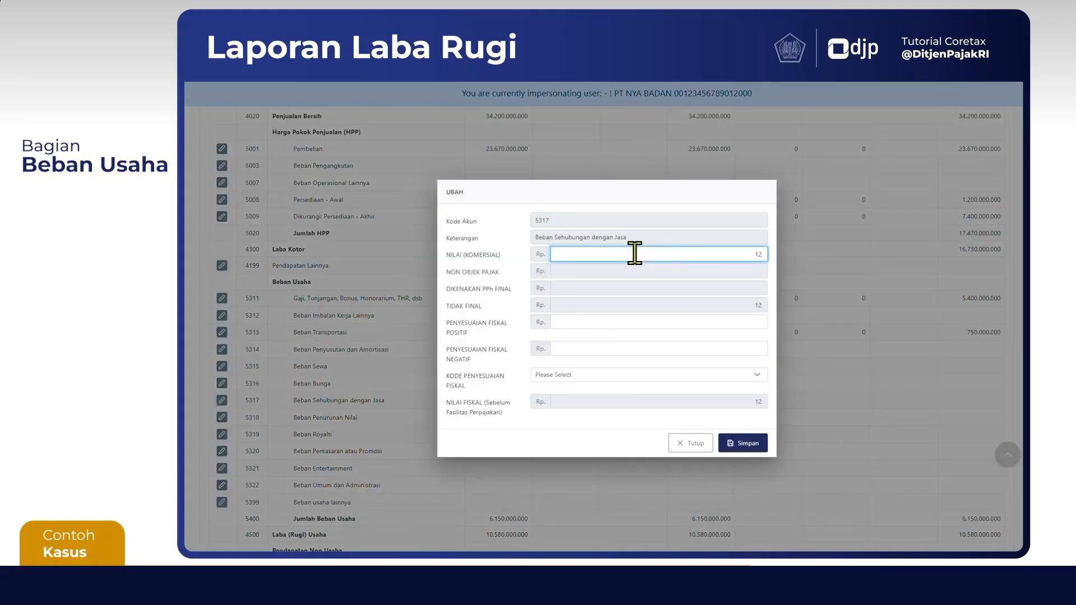
{"action": "type", "text": "00.000.000"}
{"action": "key", "text": "Tab"}
{"action": "type", "text": "0"}
{"action": "key", "text": "Tab"}
{"action": "type", "text": "0"}
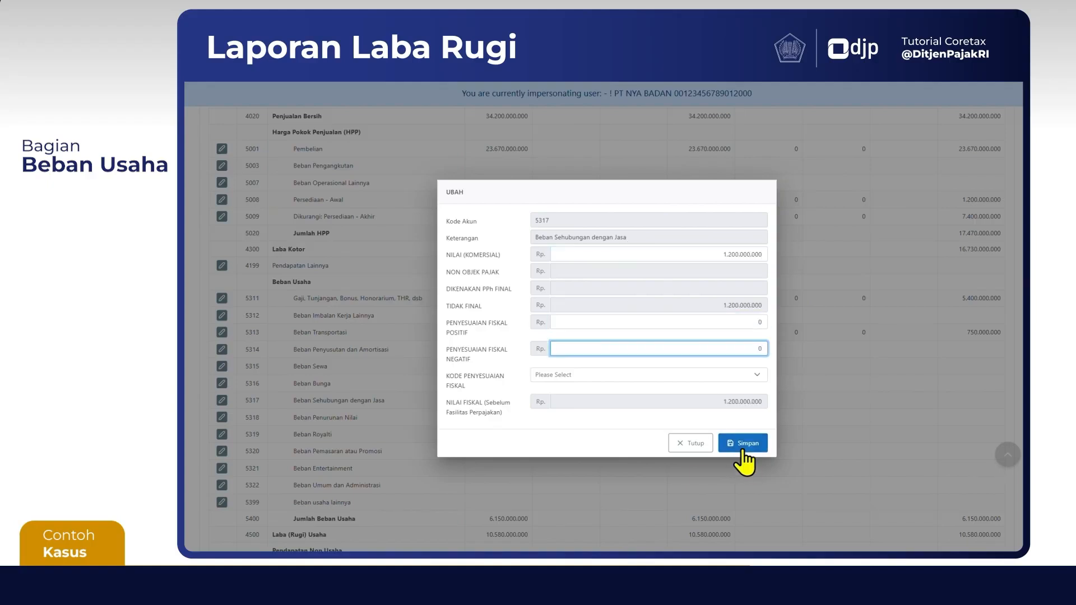
{"action": "left_click", "coordinate": [744, 445]}
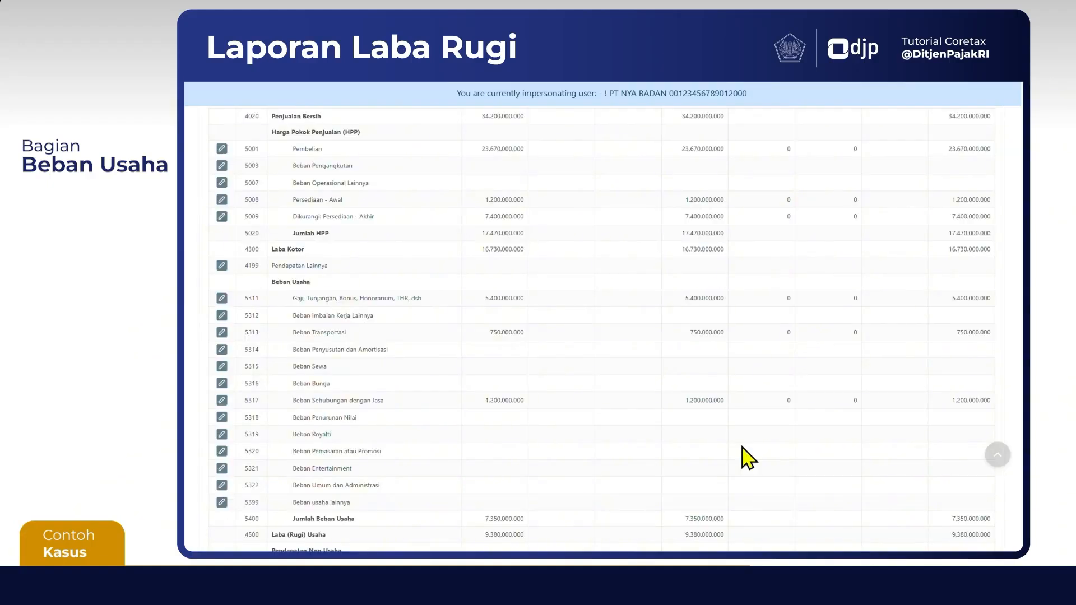
Fill in account 5320 Beban Pemasaran atau Promosi with commercial value 120.000.000 and both fiscal adjustments at 0, and save it
{"action": "left_click", "coordinate": [222, 451]}
{"action": "left_click", "coordinate": [634, 254]}
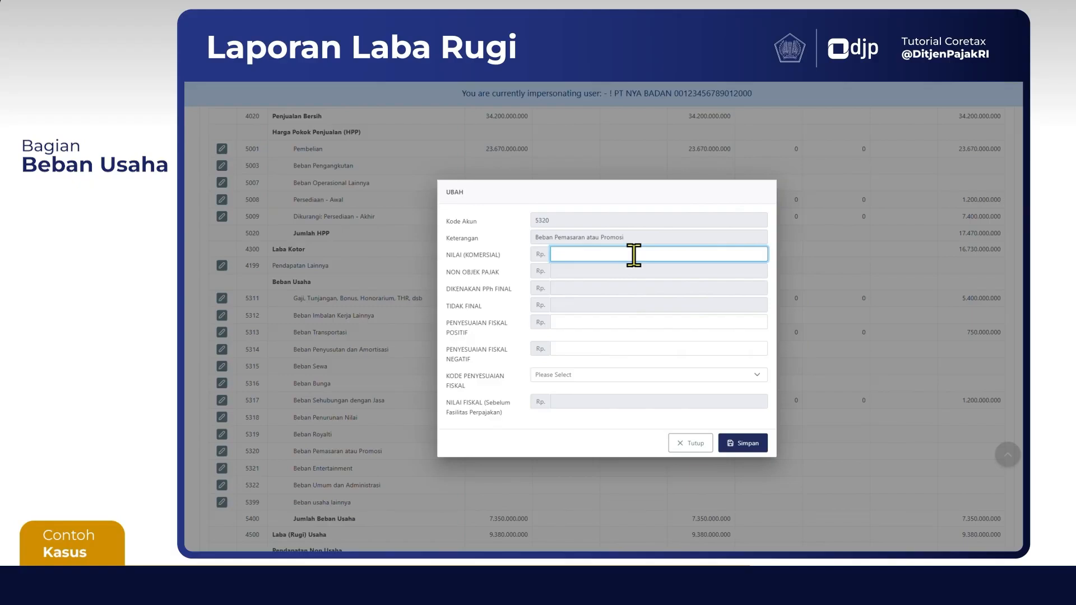
{"action": "type", "text": "120.000.000"}
{"action": "key", "text": "Tab"}
{"action": "type", "text": "0"}
{"action": "key", "text": "Tab"}
{"action": "type", "text": "0"}
{"action": "left_click", "coordinate": [749, 441]}
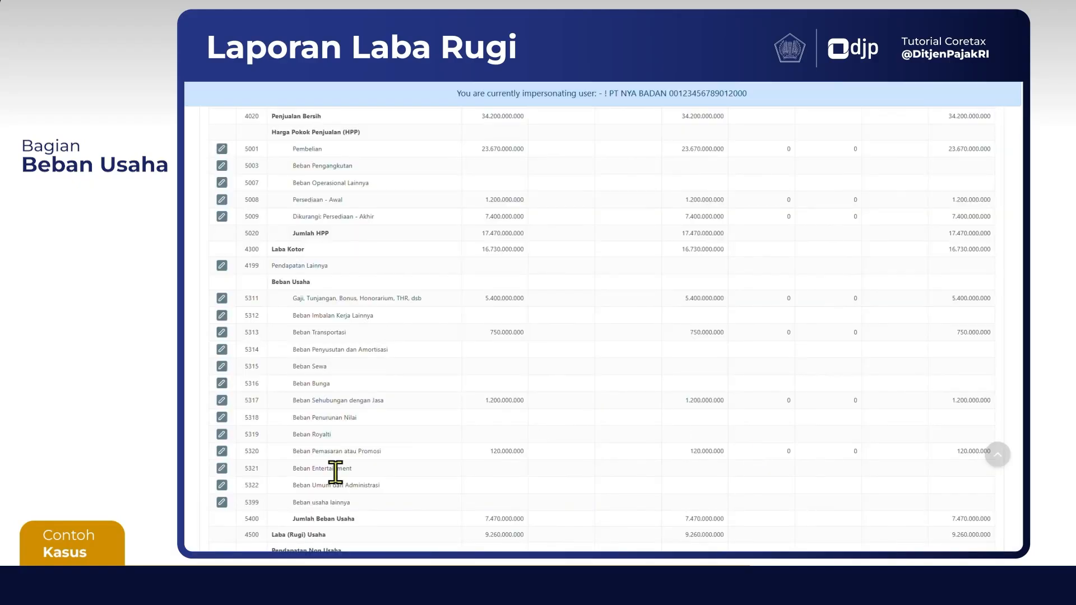
Fill in account 5322 Beban Umum dan Administrasi with commercial value 1.200.000.000 and both fiscal adjustments at 0, and save it
{"action": "left_click", "coordinate": [221, 485]}
{"action": "left_click", "coordinate": [737, 253]}
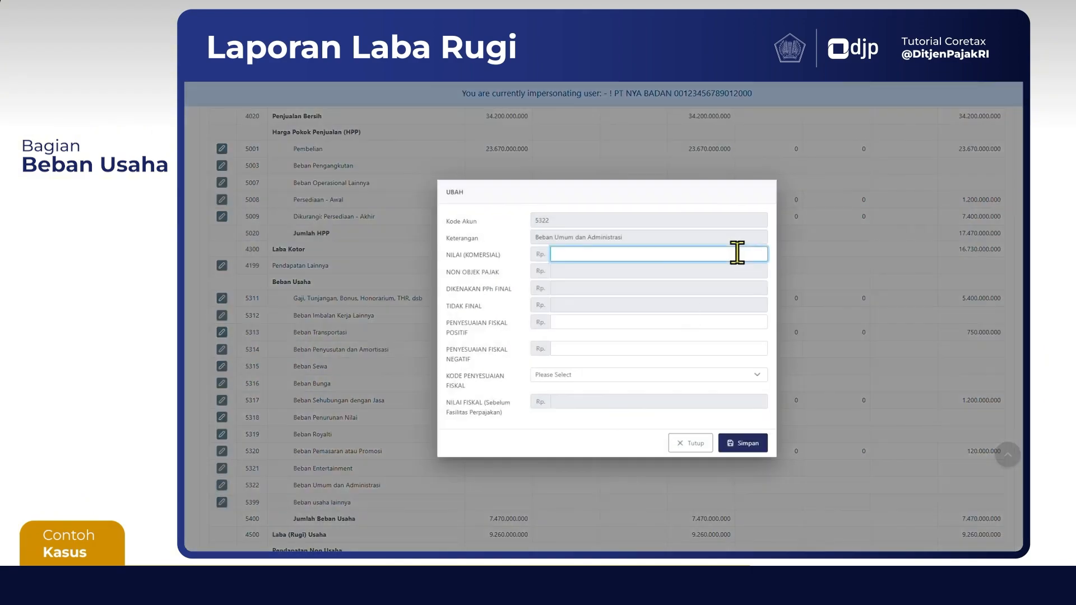
{"action": "type", "text": "1200000000"}
{"action": "key", "text": "Tab"}
{"action": "type", "text": "0"}
{"action": "key", "text": "Tab"}
{"action": "type", "text": "0"}
{"action": "left_click", "coordinate": [751, 444]}
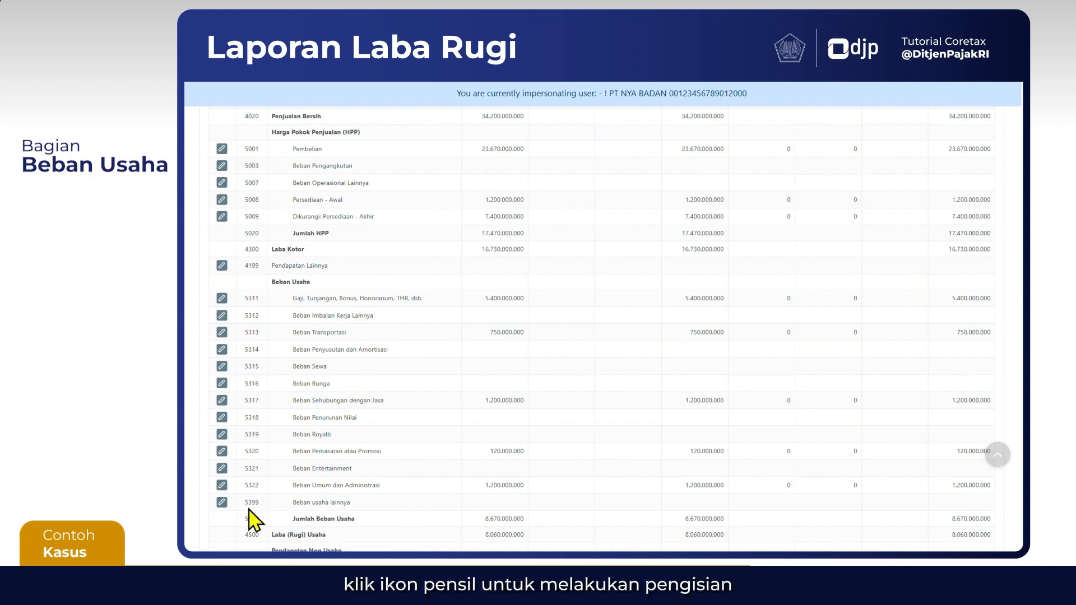
Open account 5399 Beban usaha lainnya and enter commercial value 120.000.000, positive fiscal adjustment 120.000.000 and negative fiscal adjustment 0
{"action": "left_click", "coordinate": [222, 505]}
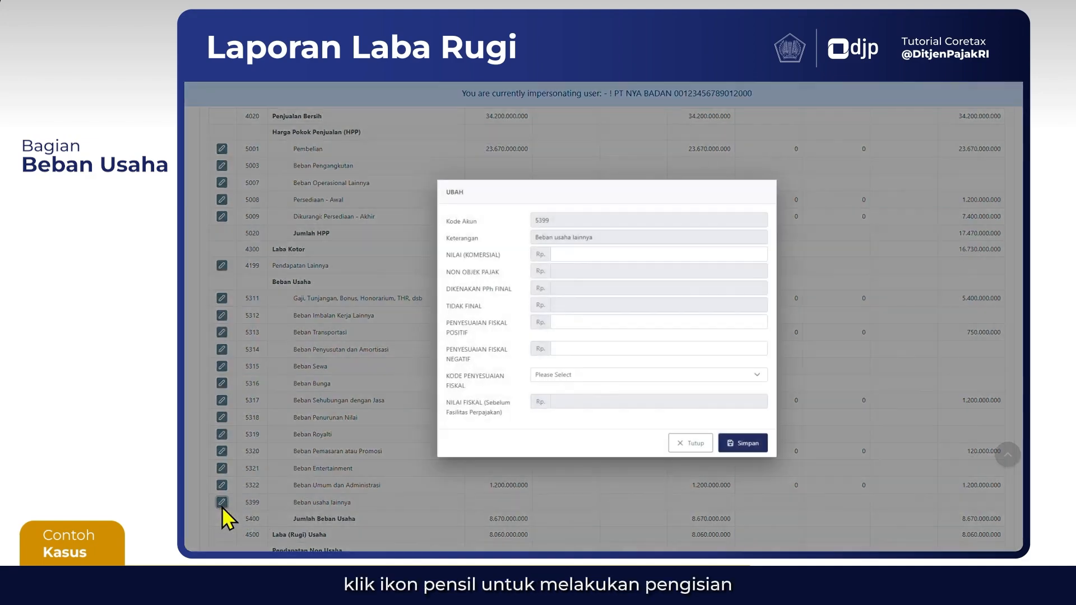
{"action": "left_click", "coordinate": [689, 255]}
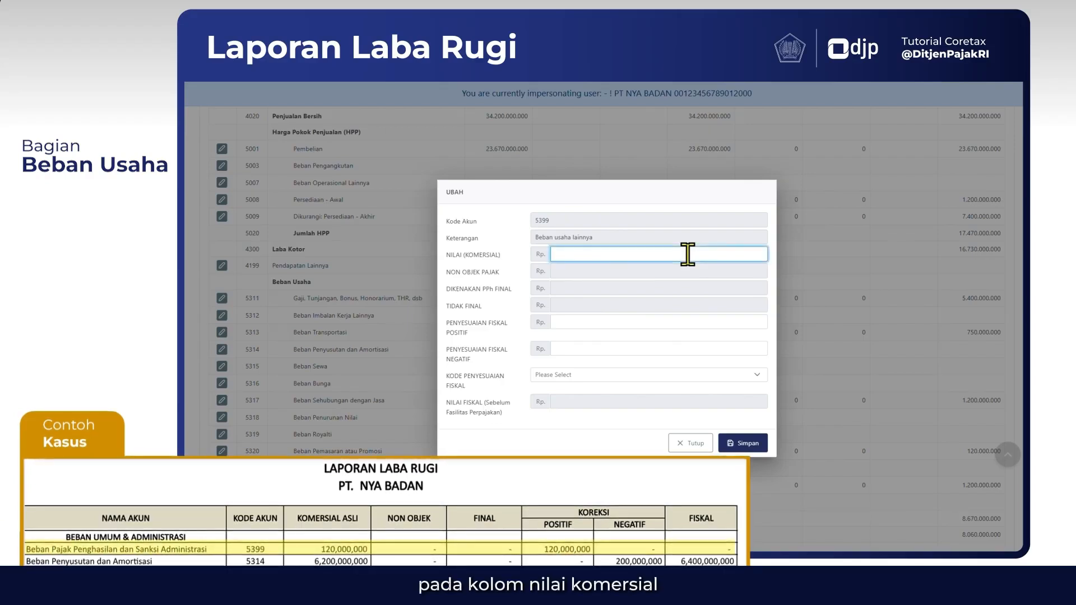
{"action": "type", "text": "120"}
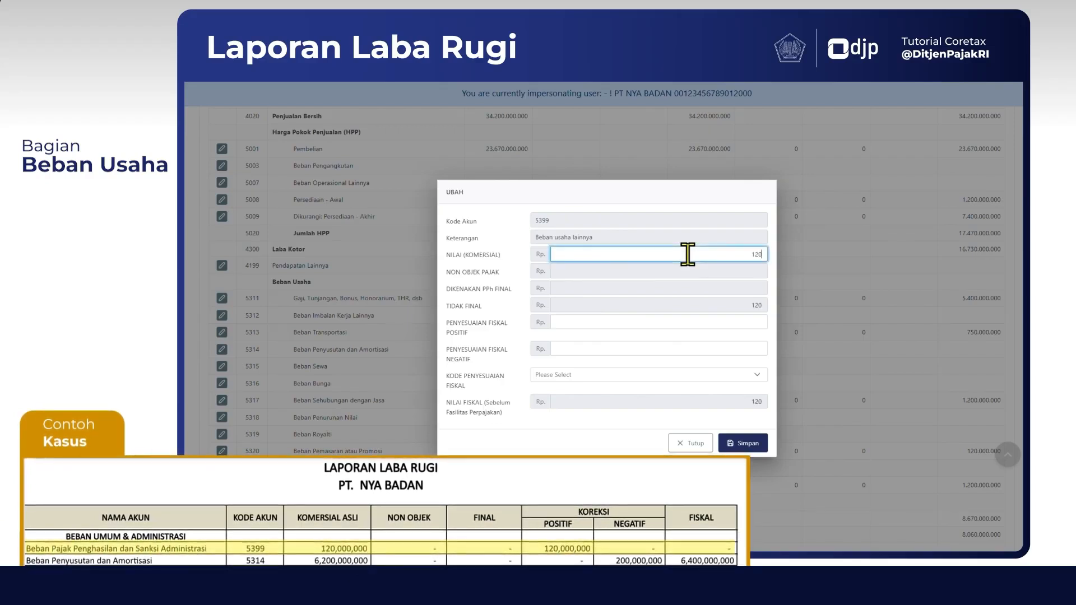
{"action": "type", "text": "2.000.000"}
{"action": "left_click", "coordinate": [753, 302]}
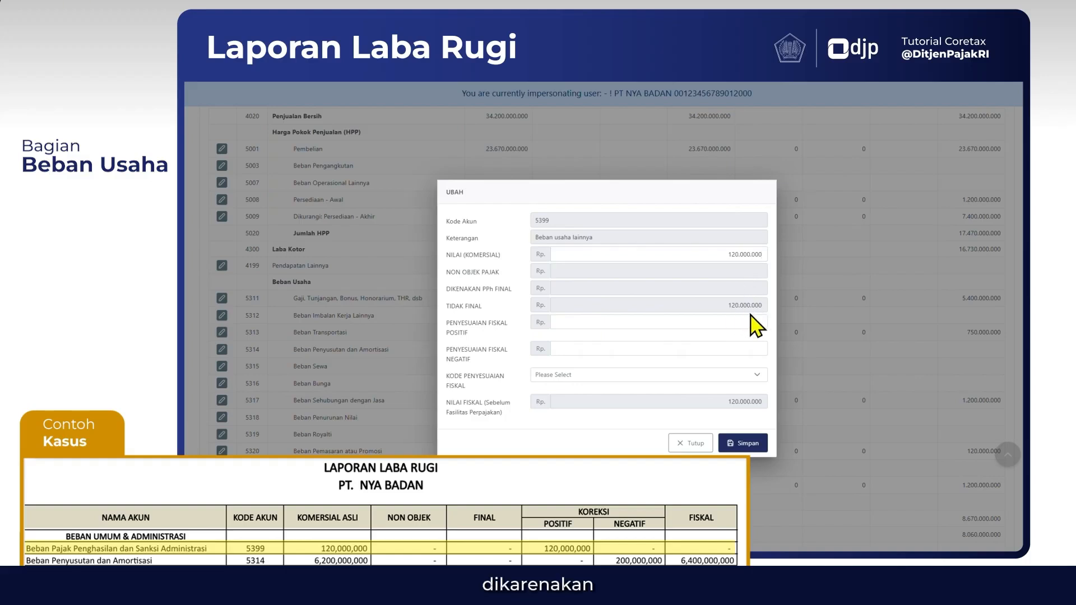
{"action": "left_click", "coordinate": [720, 322]}
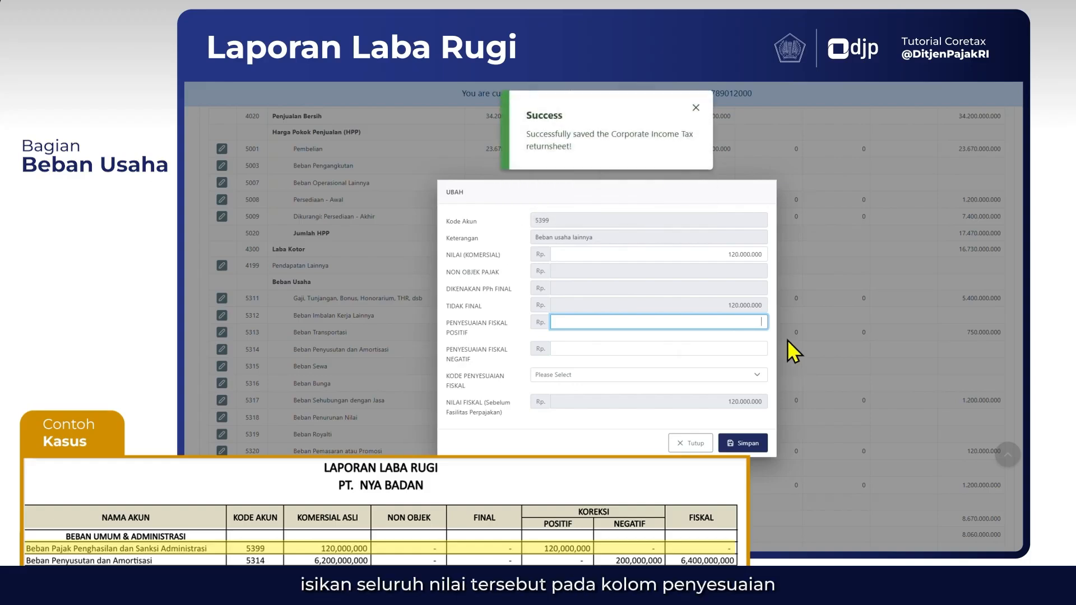
{"action": "type", "text": "00000"}
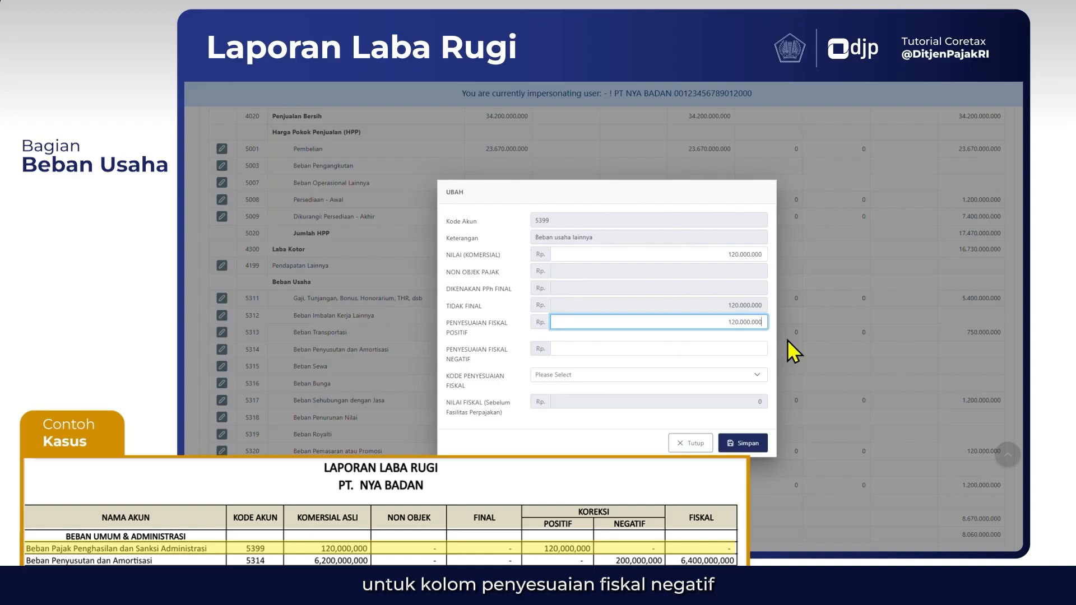
{"action": "key", "text": "Tab"}
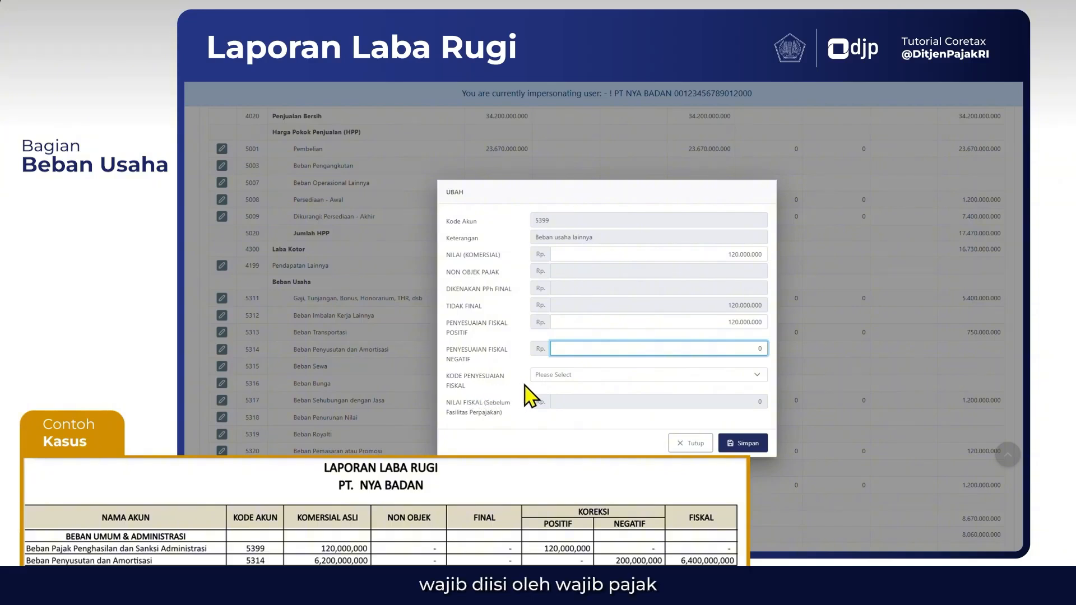
Find and select the fiscal adjustment code FPO-08 Sanksi administrasi for account 5399
{"action": "left_click", "coordinate": [564, 376]}
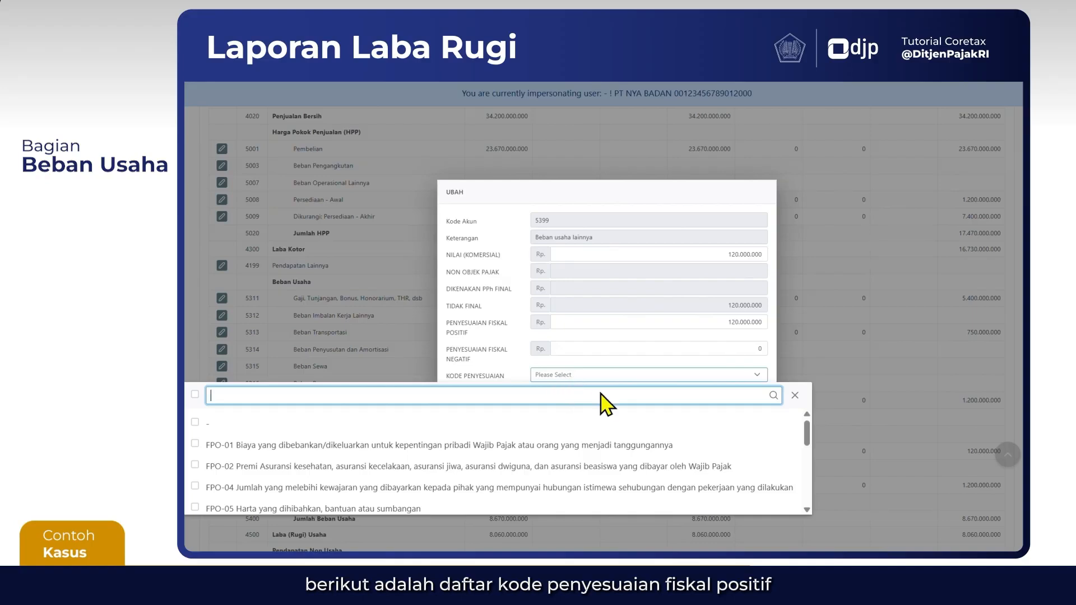
{"action": "mouse_move", "coordinate": [806, 434]}
{"action": "left_mouse_down"}
{"action": "mouse_move", "coordinate": [812, 496]}
{"action": "mouse_move", "coordinate": [801, 428]}
{"action": "left_mouse_up"}
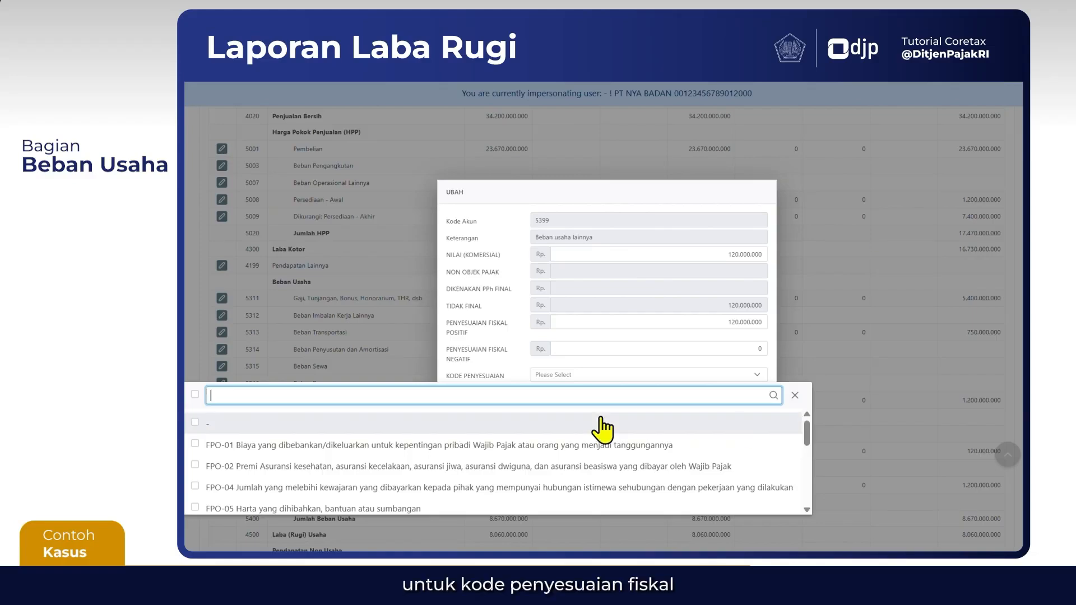
{"action": "type", "text": "FPO"}
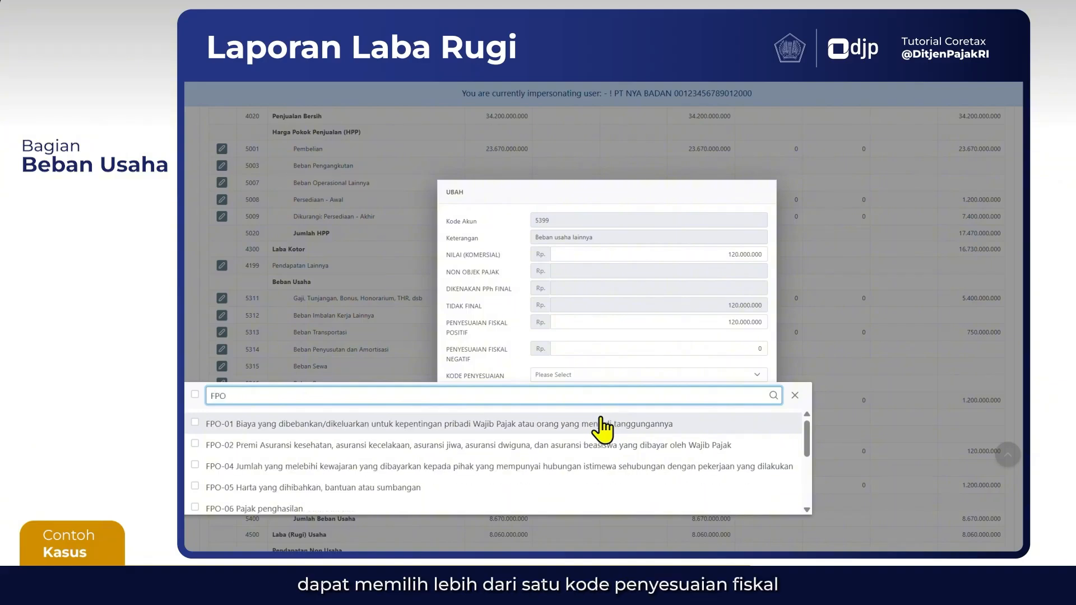
{"action": "type", "text": "-08"}
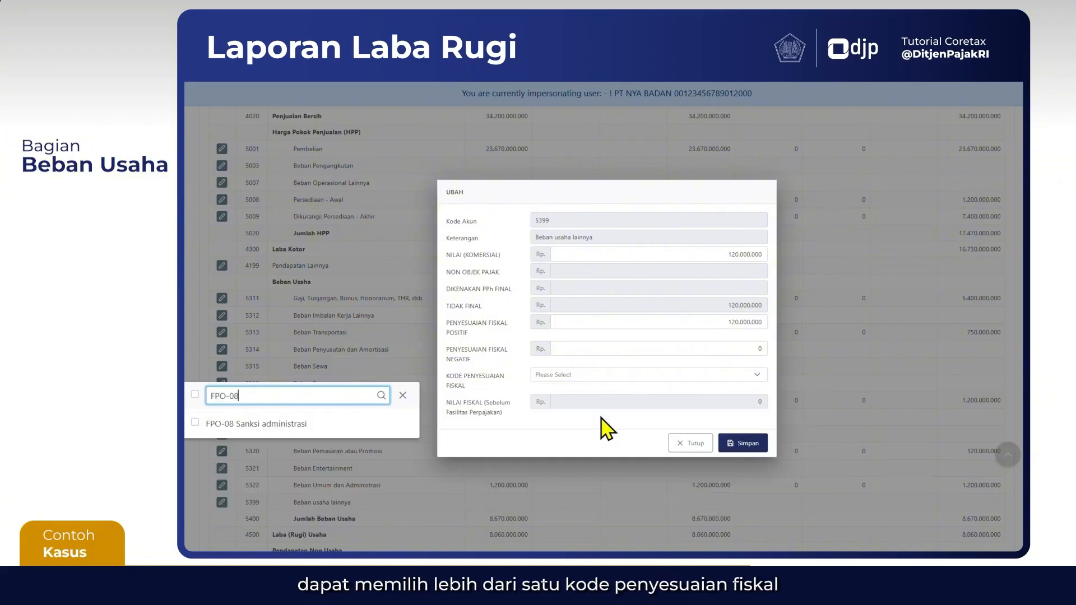
{"action": "left_click", "coordinate": [209, 426]}
Add fiscal adjustment code FPO-06 Pajak penghasilan alongside FPO-08 for account 5399 and save the entry
{"action": "left_click", "coordinate": [255, 401]}
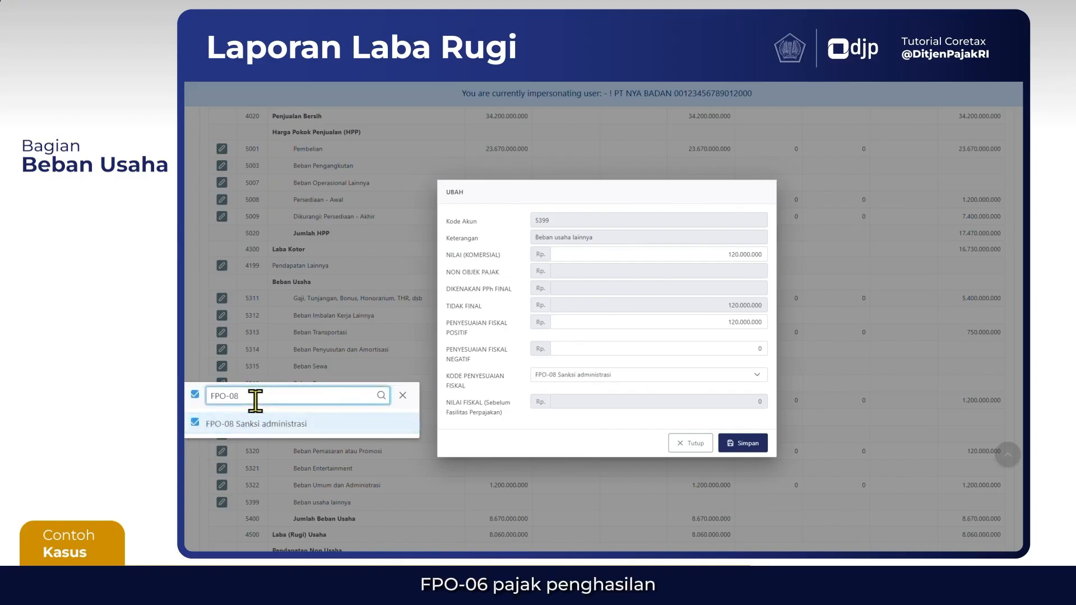
{"action": "key", "text": "BackSpace"}
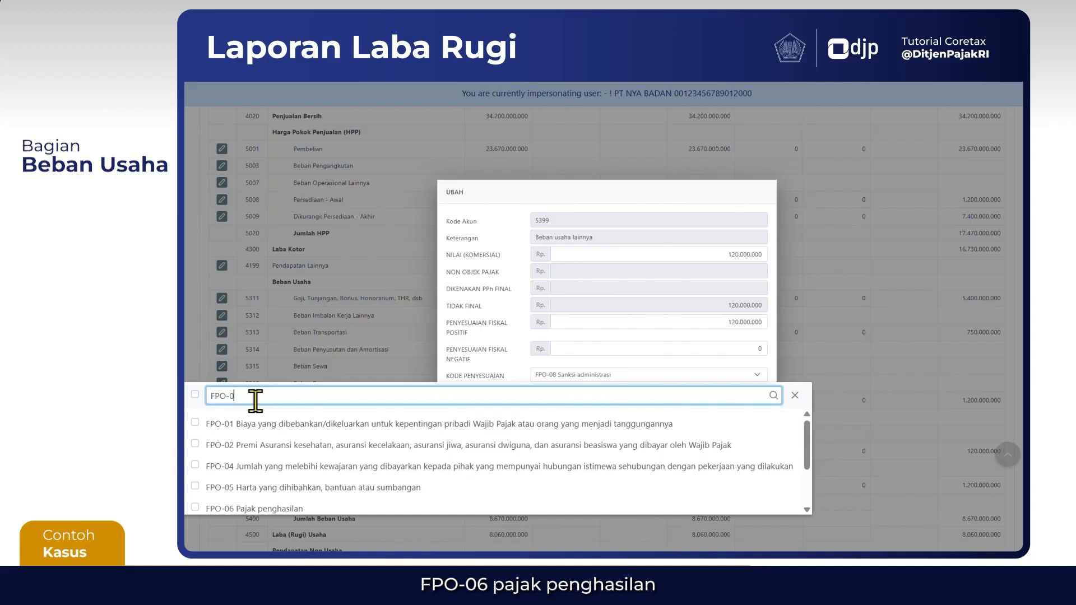
{"action": "type", "text": "6"}
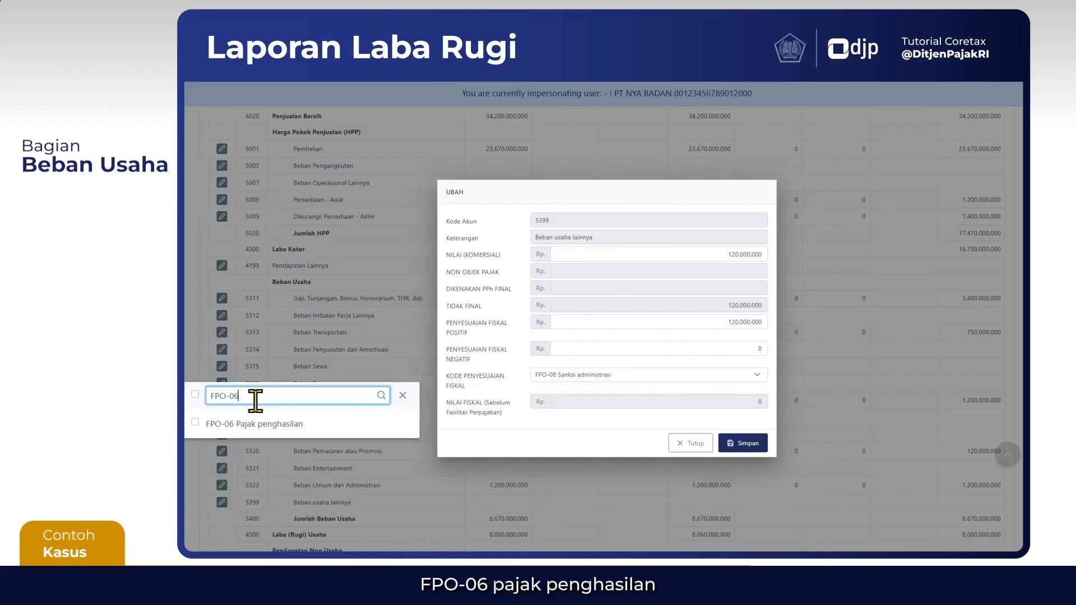
{"action": "left_click", "coordinate": [196, 422]}
{"action": "left_click", "coordinate": [567, 430]}
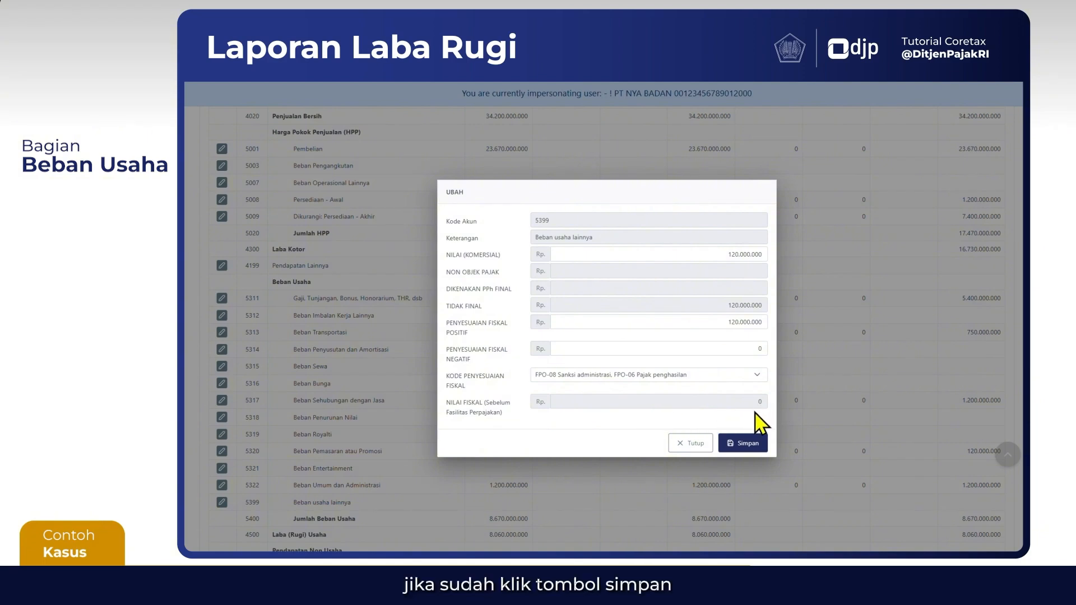
{"action": "left_click", "coordinate": [748, 443]}
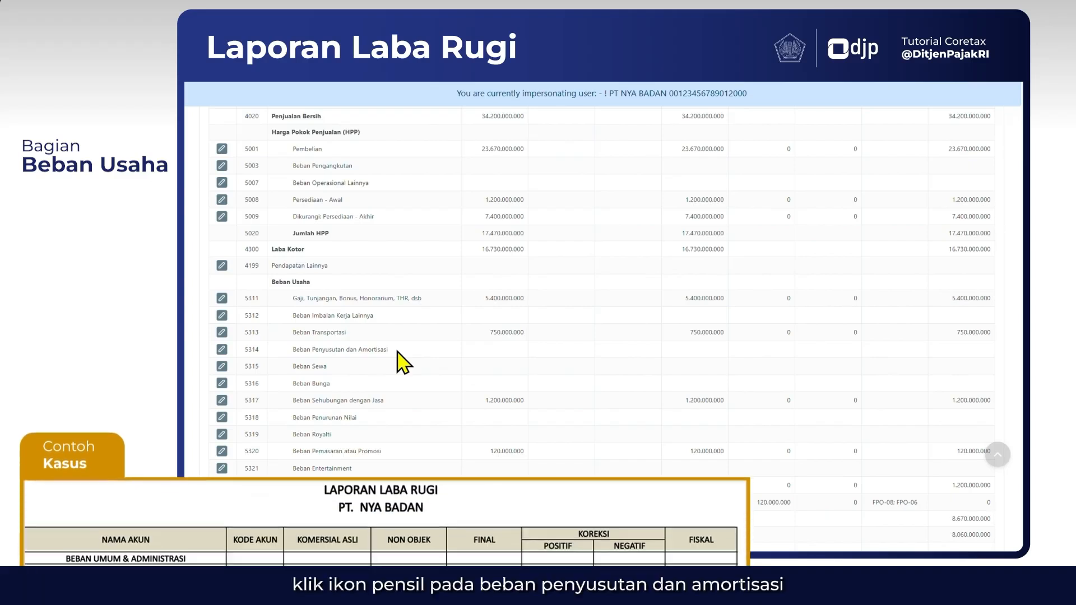
Open account 5314 Beban Penyusutan dan Amortisasi and enter commercial value 6.200.000.000, positive fiscal adjustment 0 and negative fiscal adjustment 200.000.000
{"action": "left_click", "coordinate": [222, 350]}
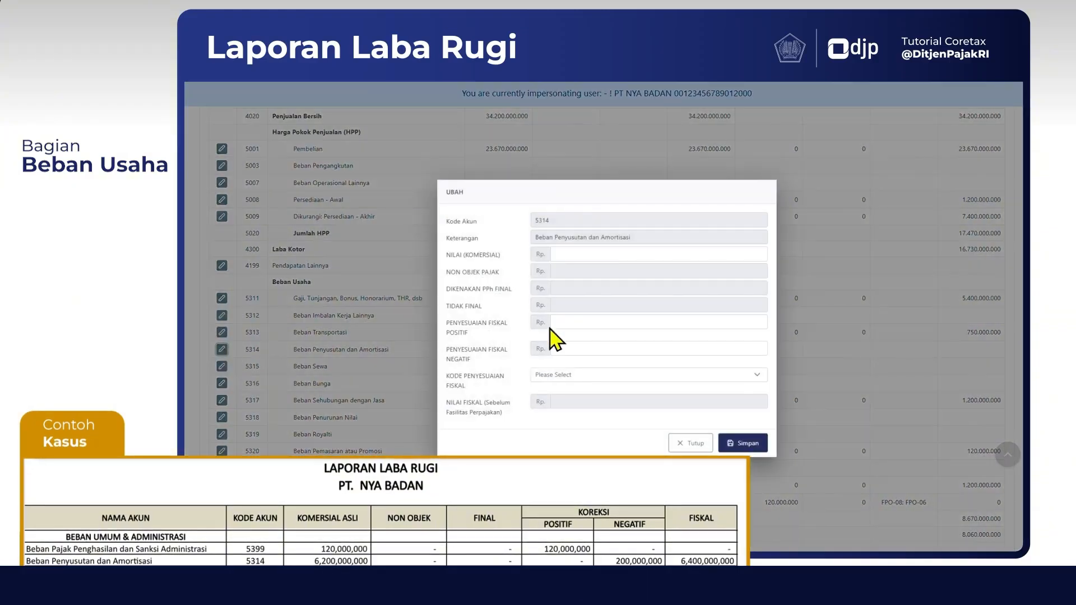
{"action": "left_click", "coordinate": [731, 252]}
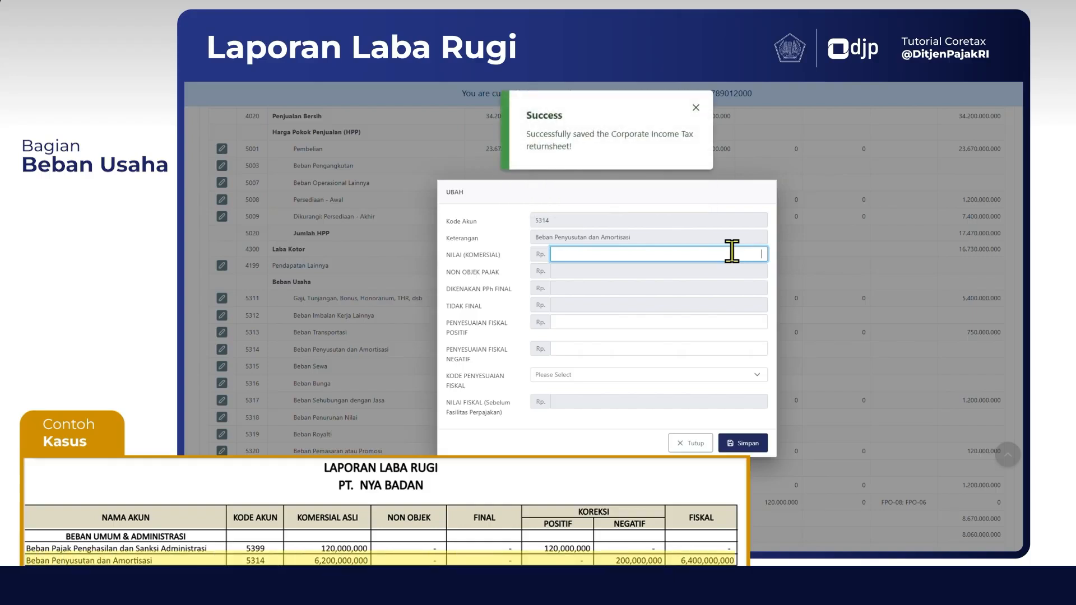
{"action": "type", "text": "6200000000"}
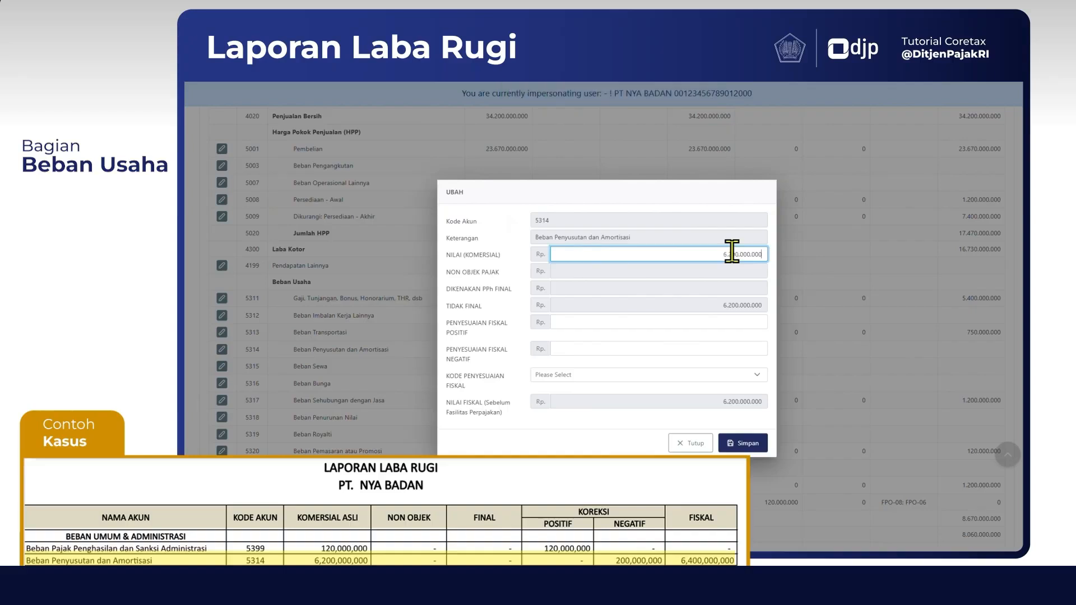
{"action": "left_click", "coordinate": [688, 316]}
{"action": "left_click", "coordinate": [626, 321]}
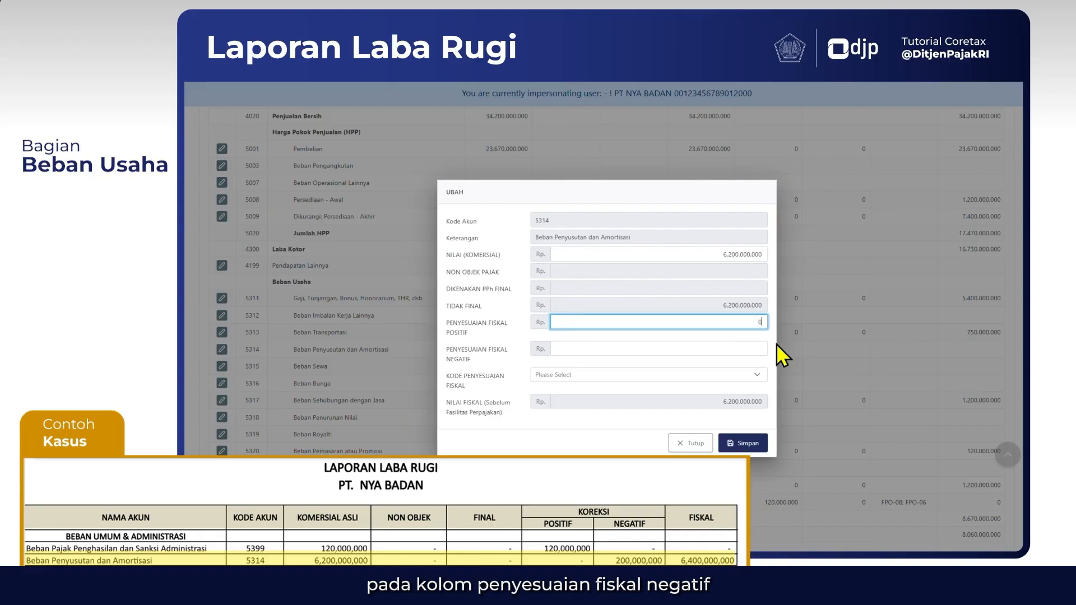
{"action": "key", "text": "Tab"}
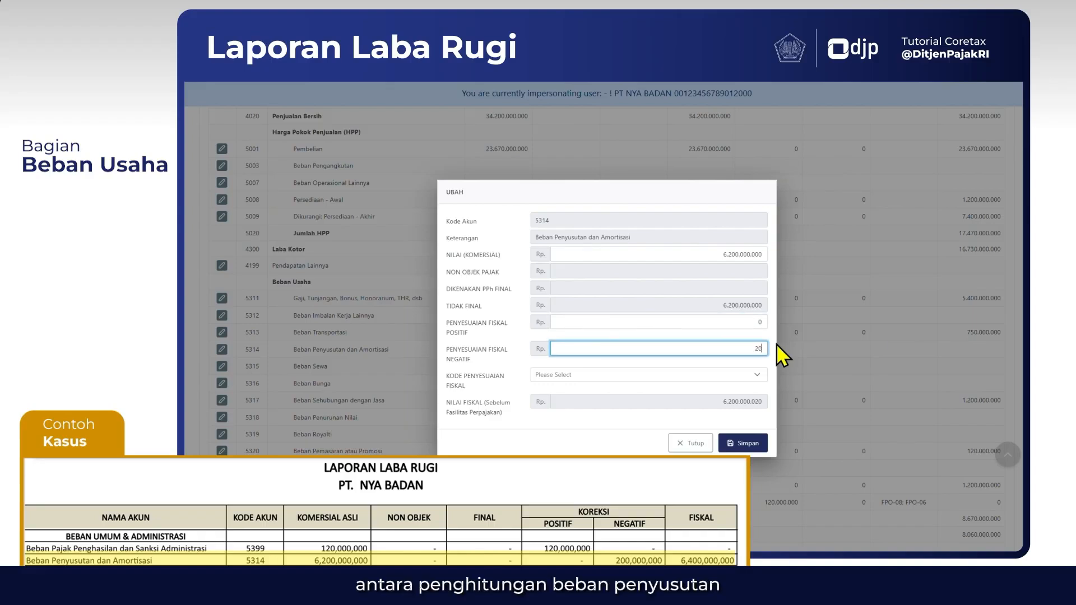
{"action": "type", "text": "200.000.000"}
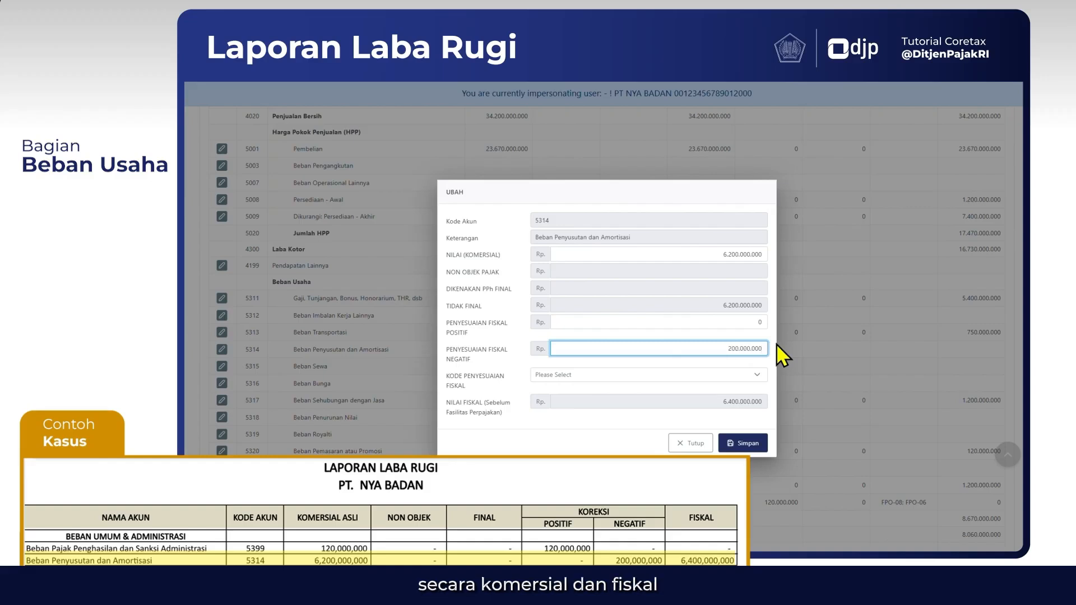
{"action": "key", "text": "Tab"}
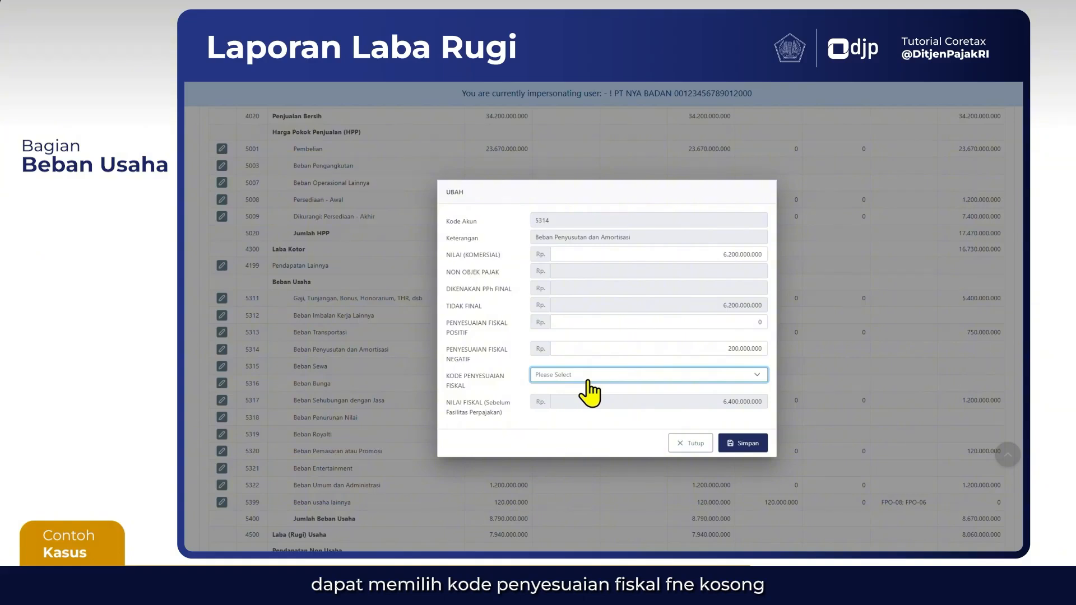
Assign fiscal adjustment code FNE-02 Selisih penyusutan komersial di bawah penyusutan fiskal to account 5314 and save the entry
{"action": "left_click", "coordinate": [589, 392]}
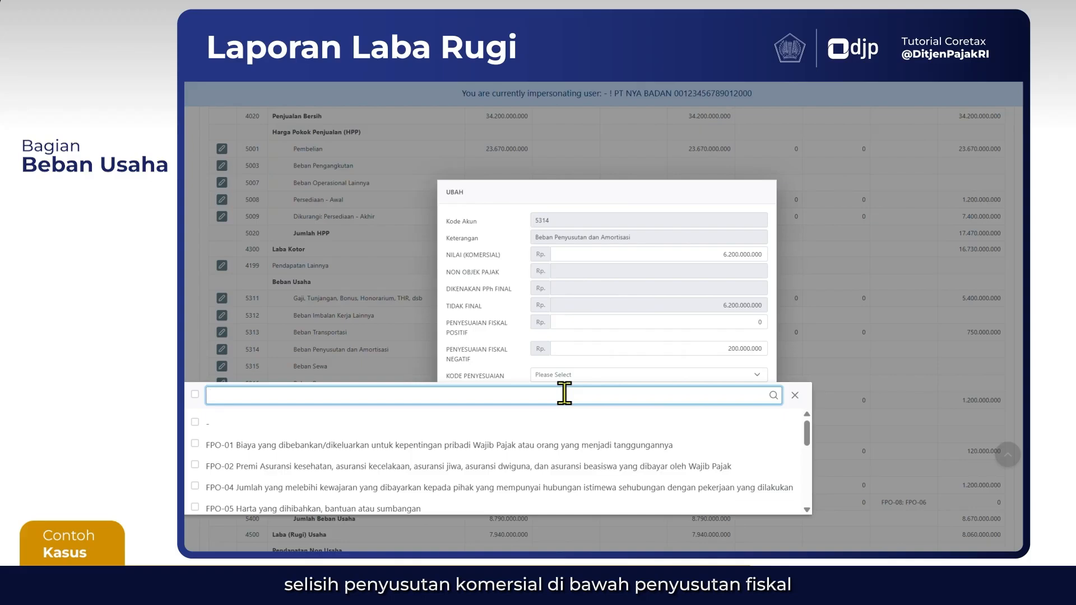
{"action": "type", "text": "FNE"}
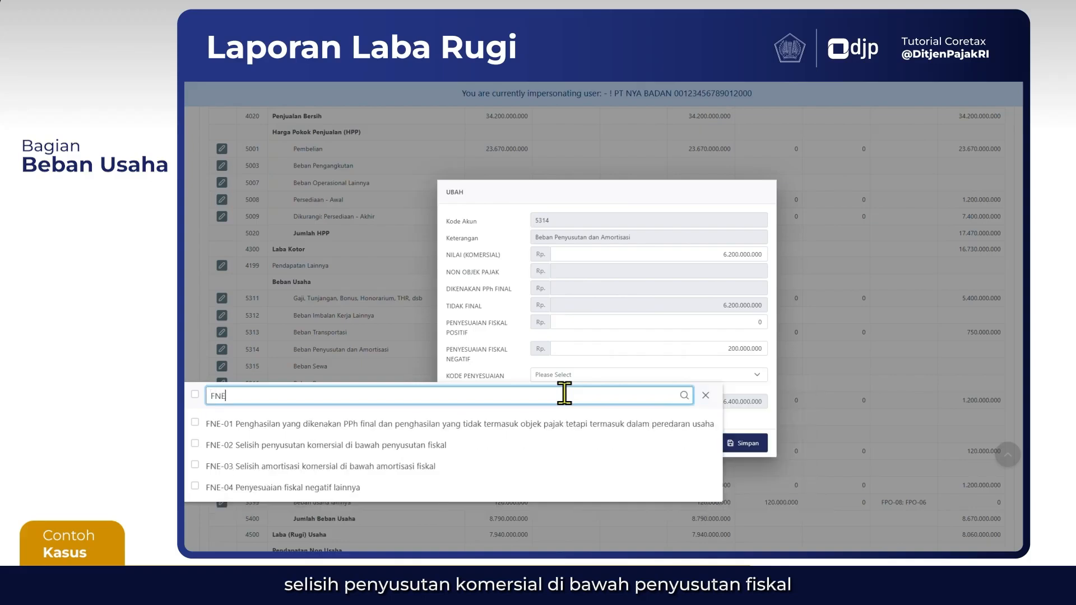
{"action": "left_click", "coordinate": [214, 445]}
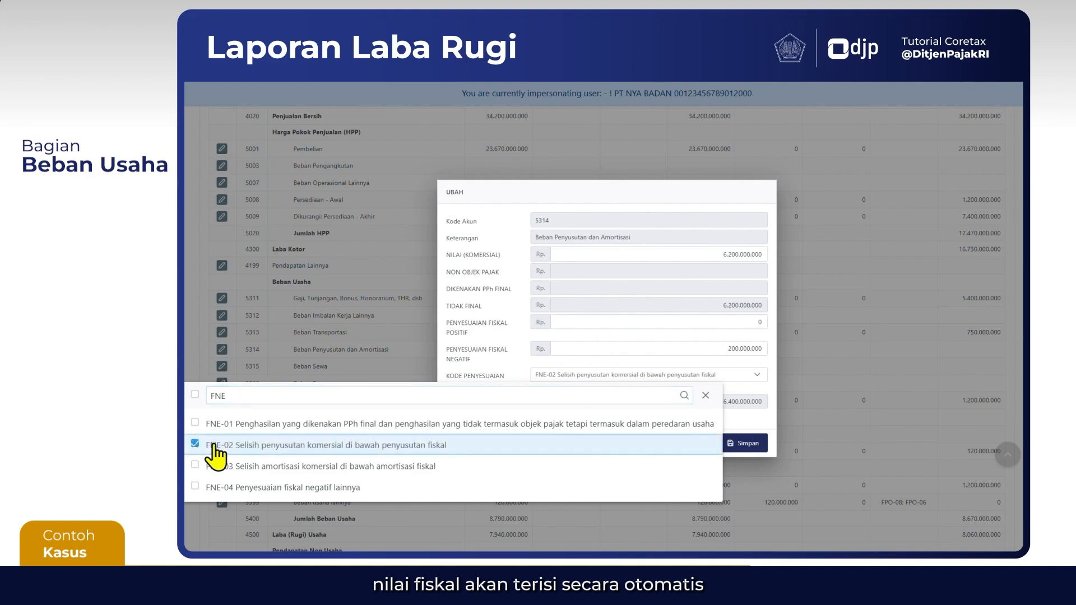
{"action": "left_click", "coordinate": [753, 422]}
{"action": "left_click", "coordinate": [738, 440]}
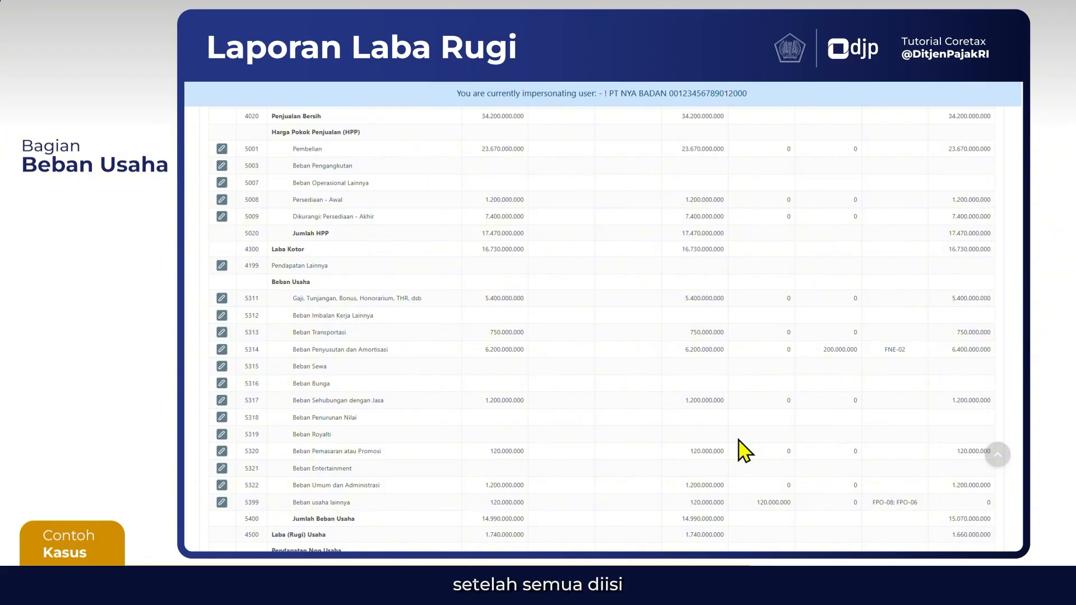
Open account 4599 Pendapatan Non Usaha Lainnya and enter commercial value 3.720.000.000, non-taxable amount 2.400.000.000 and amount subject to final income tax 1.320.000.000
{"action": "scroll", "coordinate": [629, 464], "scroll_direction": "down", "scroll_amount": 2}
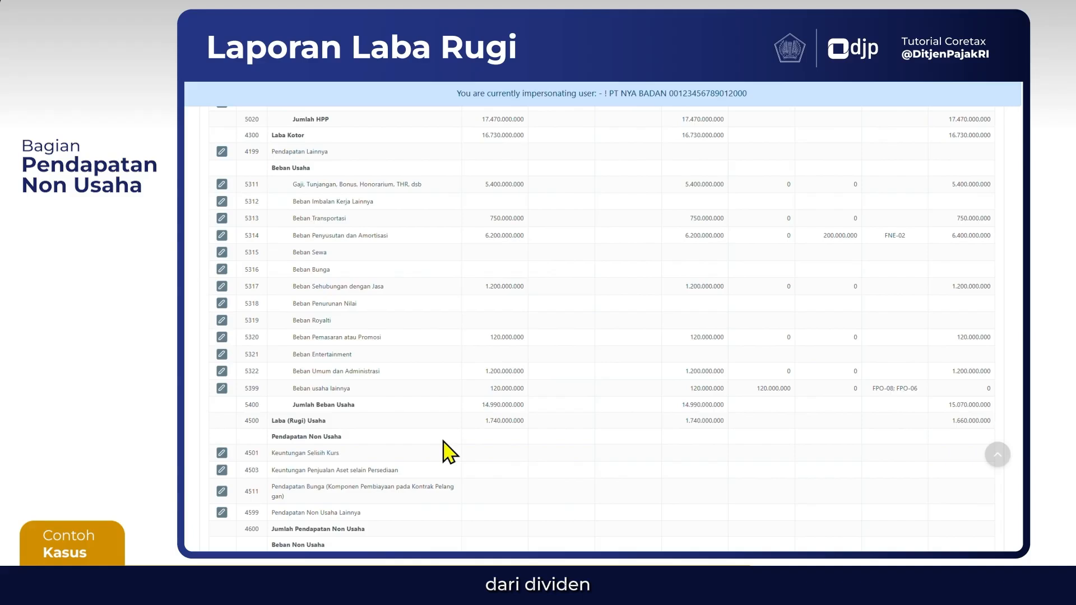
{"action": "scroll", "coordinate": [449, 451], "scroll_direction": "down", "scroll_amount": 3}
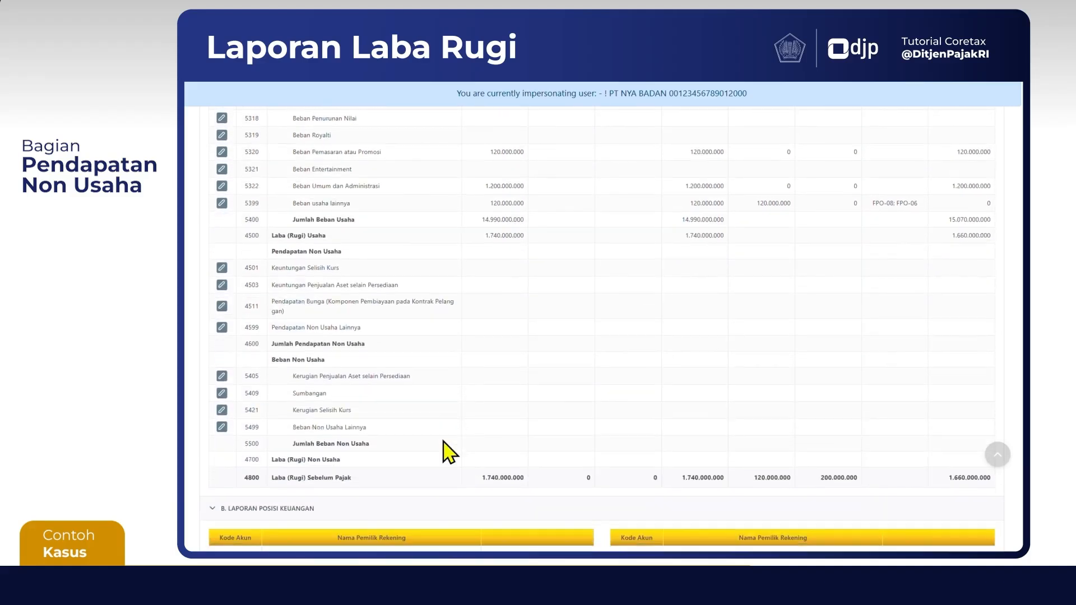
{"action": "scroll", "coordinate": [448, 451], "scroll_direction": "down", "scroll_amount": 1}
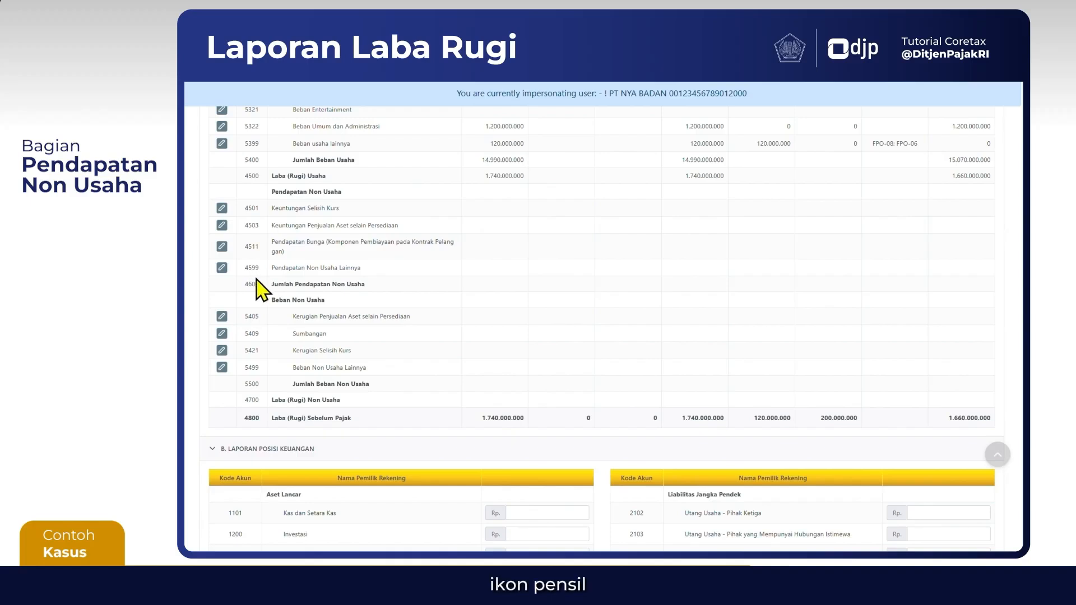
{"action": "left_click", "coordinate": [222, 268]}
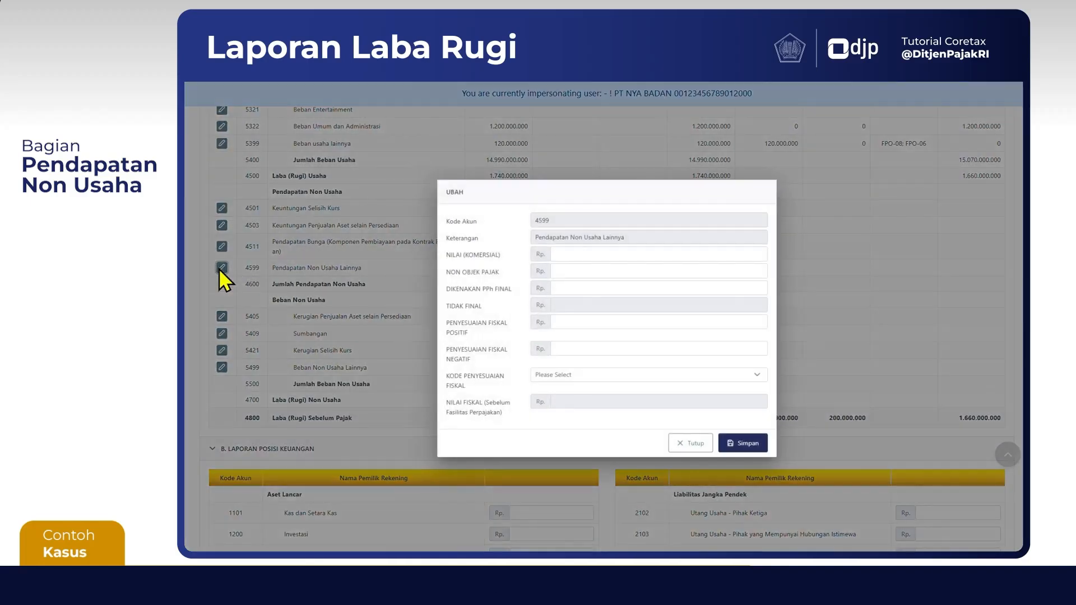
{"action": "left_click", "coordinate": [646, 254]}
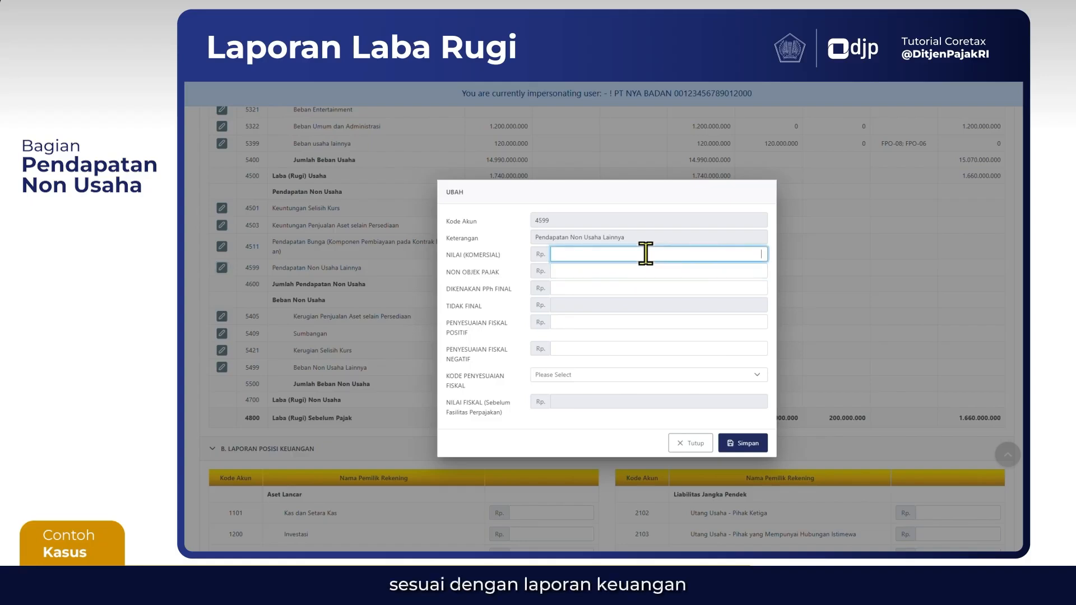
{"action": "type", "text": "720000000"}
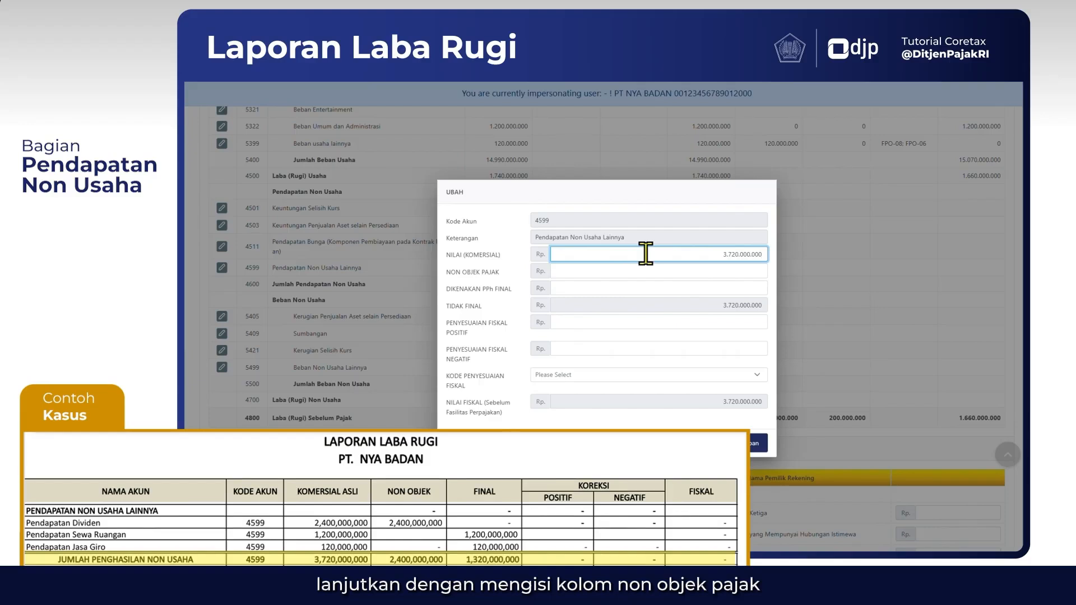
{"action": "left_click", "coordinate": [664, 267]}
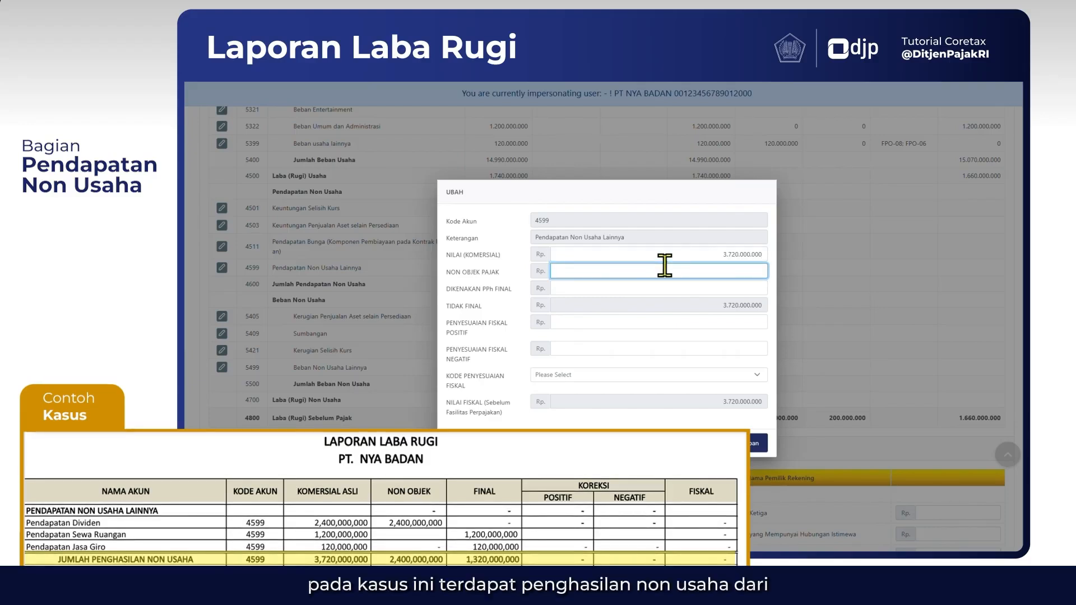
{"action": "type", "text": "2.400.000.000"}
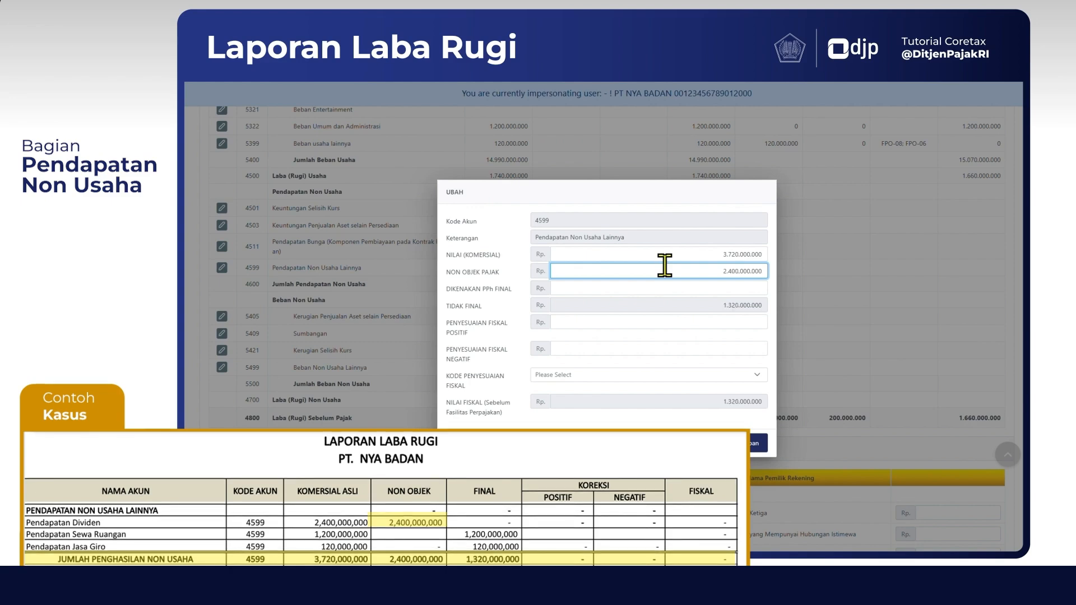
{"action": "left_click", "coordinate": [698, 287]}
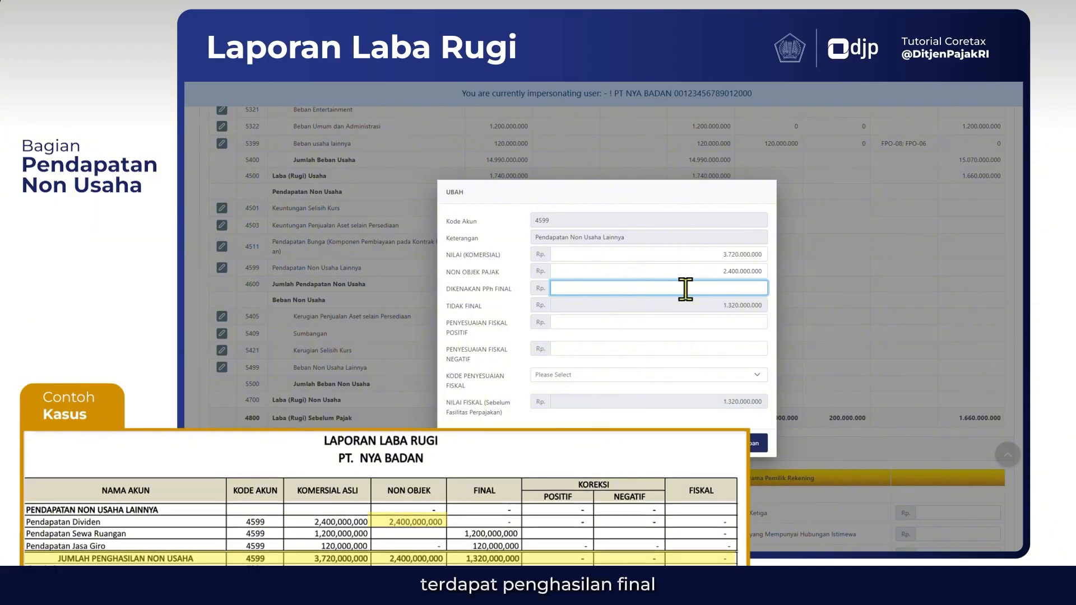
{"action": "type", "text": "1.320.000"}
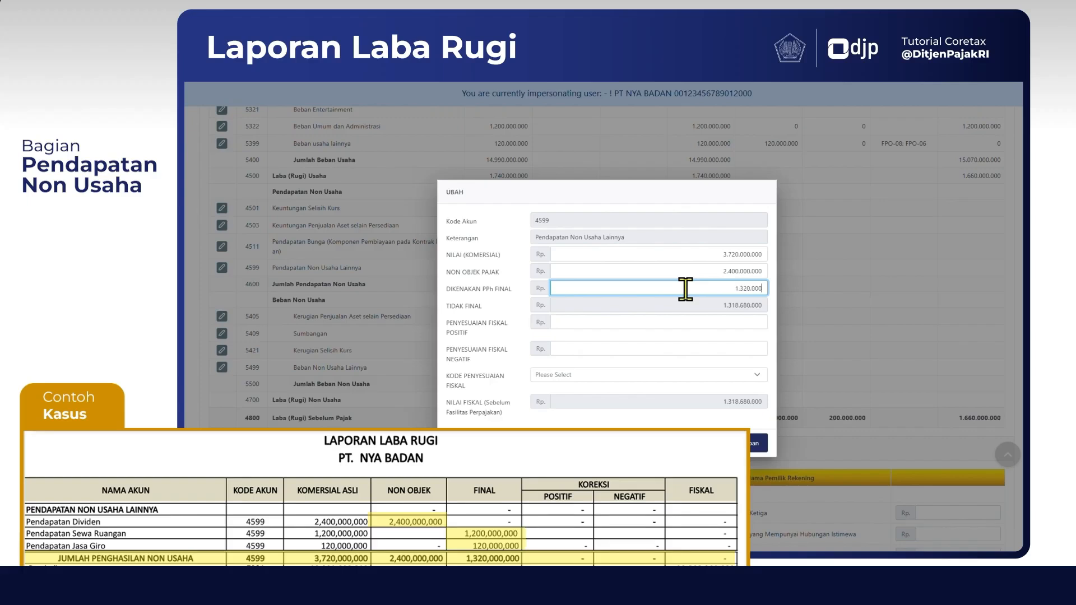
{"action": "type", "text": ".000"}
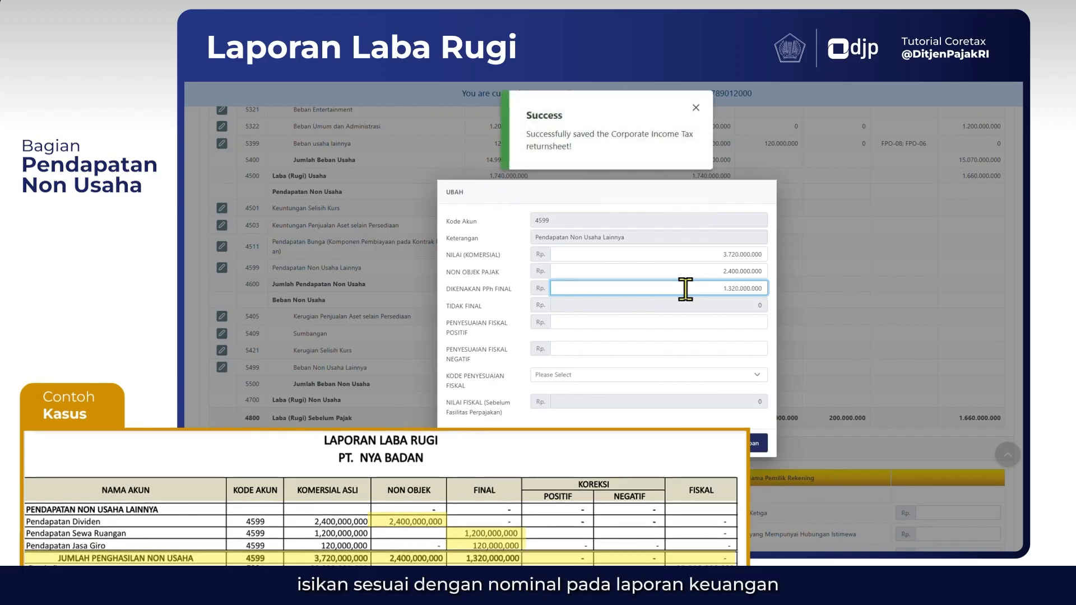
Set the positive and negative fiscal adjustments of account 4599 to 0 and save the entry
{"action": "left_click", "coordinate": [698, 320]}
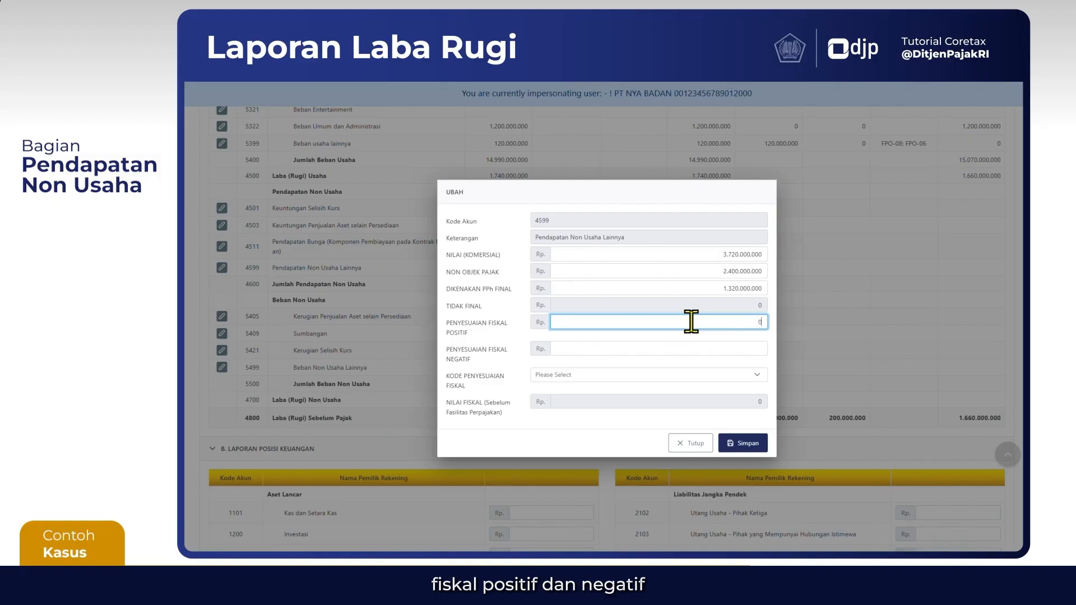
{"action": "key", "text": "Tab"}
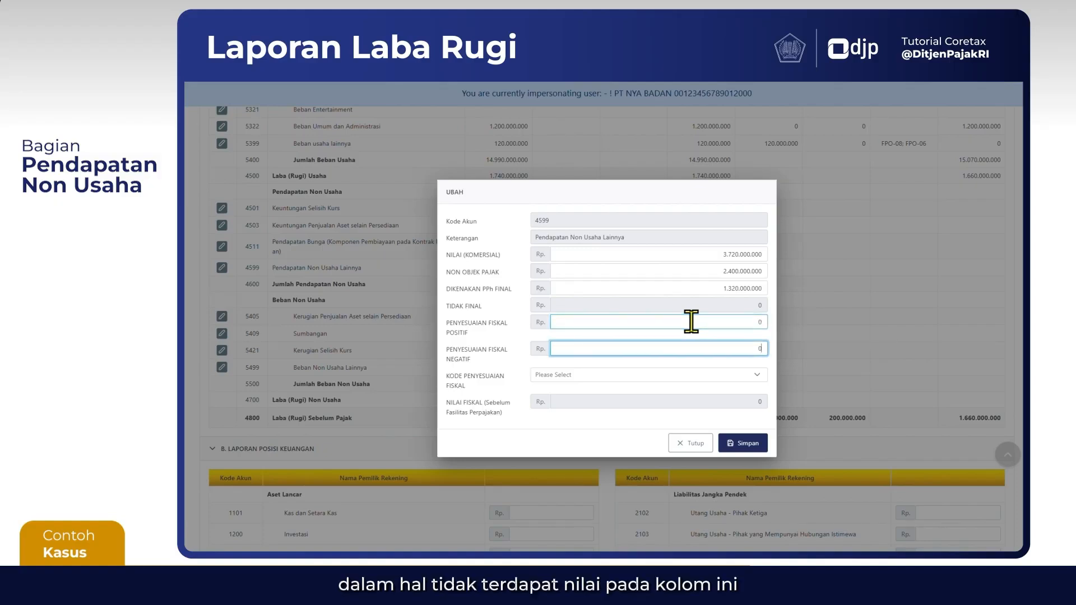
{"action": "left_click", "coordinate": [632, 425]}
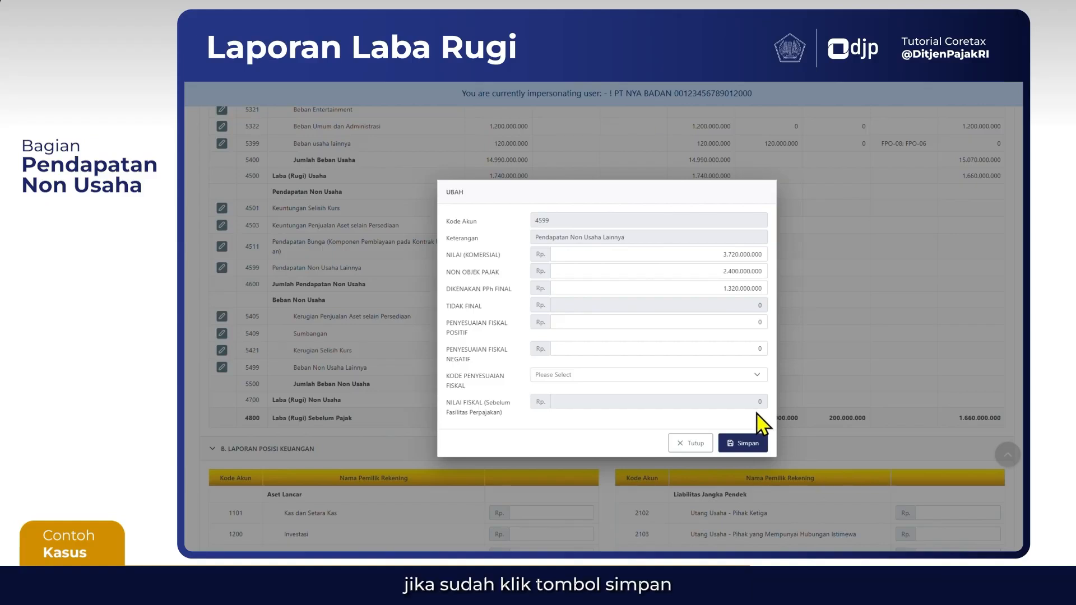
{"action": "left_click", "coordinate": [747, 449]}
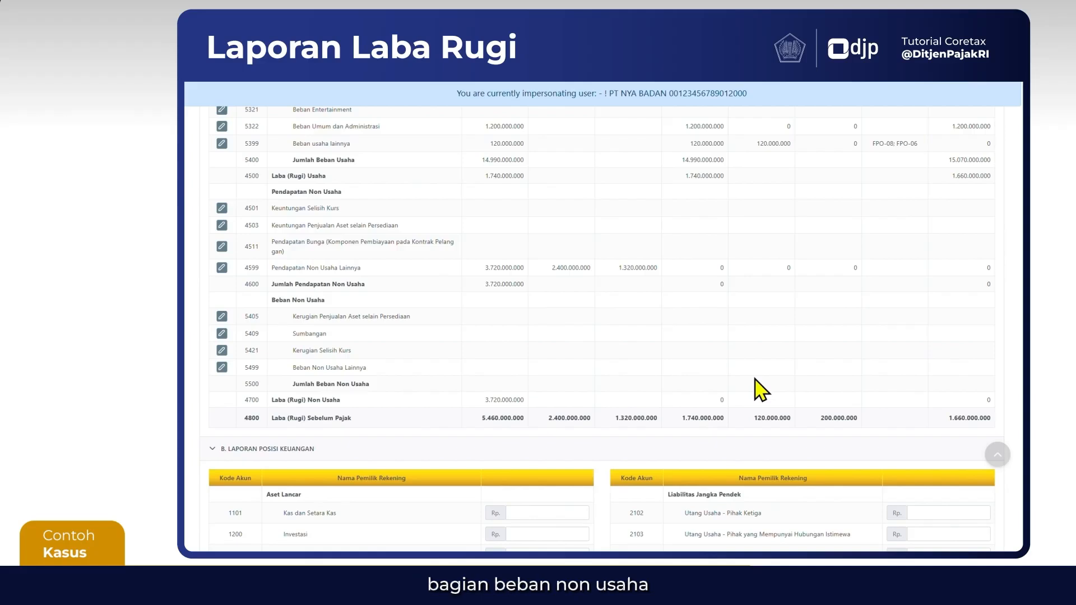
Enter commercial value 84.000.000 with positive and negative fiscal adjustments of 0 for account 5499 Beban Non Usaha Lainnya and save the entry
{"action": "scroll", "coordinate": [633, 391], "scroll_direction": "down", "scroll_amount": 3}
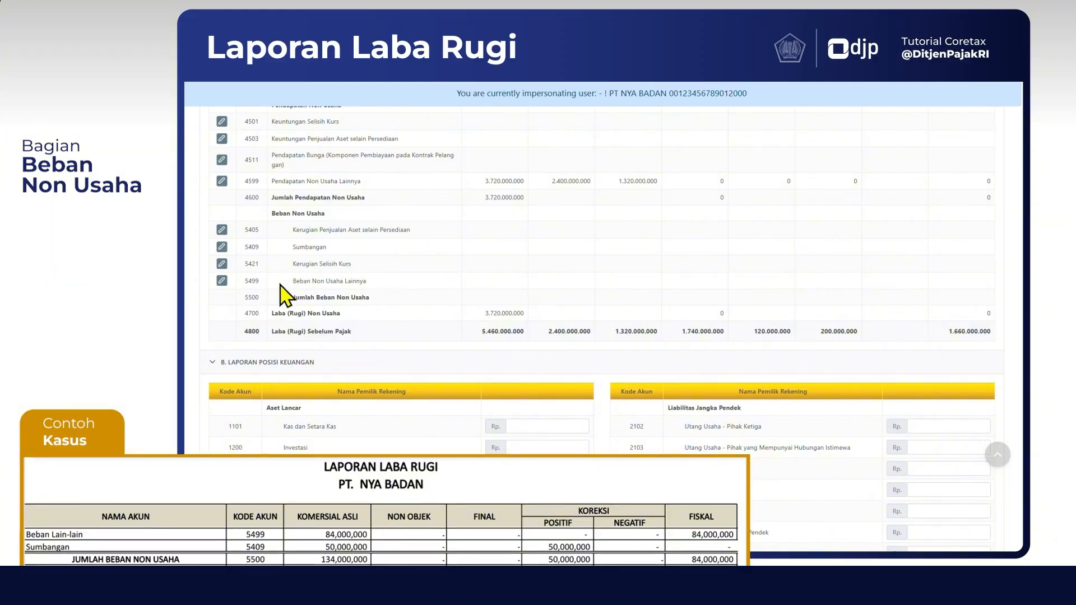
{"action": "left_click", "coordinate": [222, 280]}
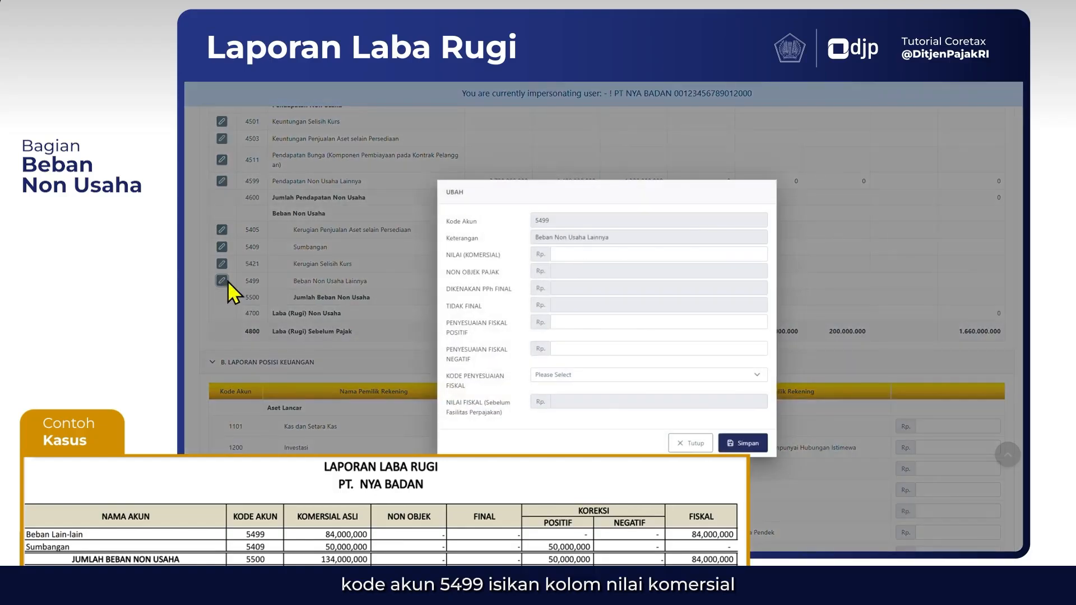
{"action": "left_click", "coordinate": [578, 256]}
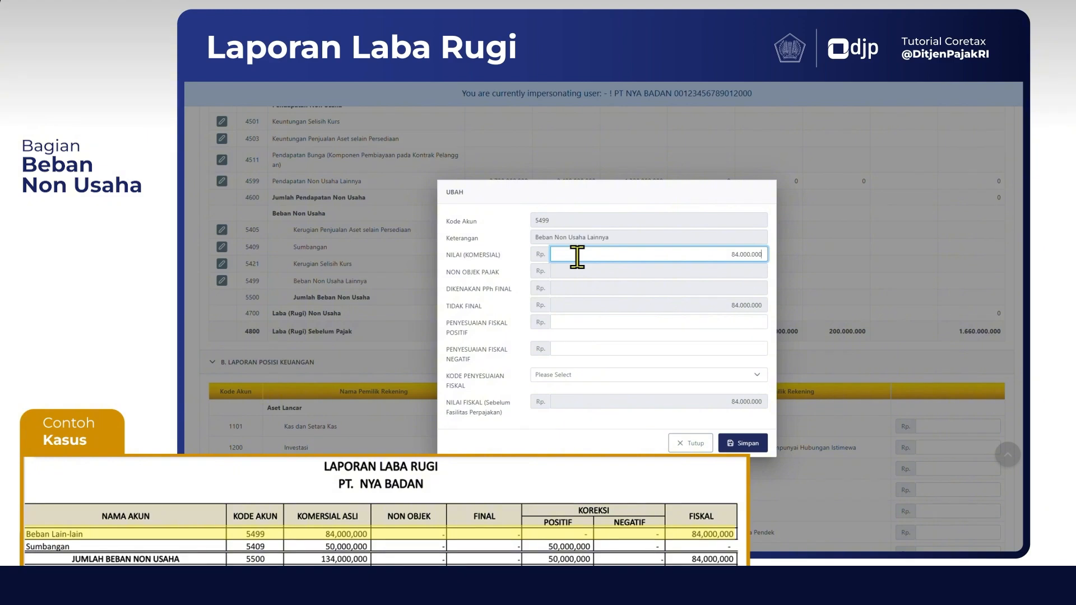
{"action": "left_click", "coordinate": [686, 279]}
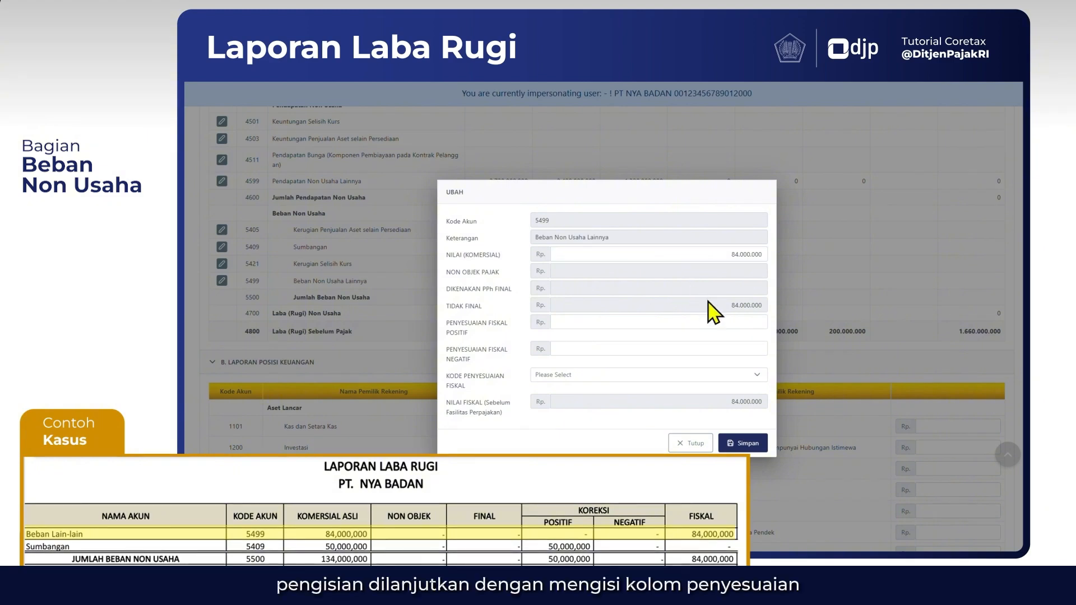
{"action": "left_click", "coordinate": [730, 322]}
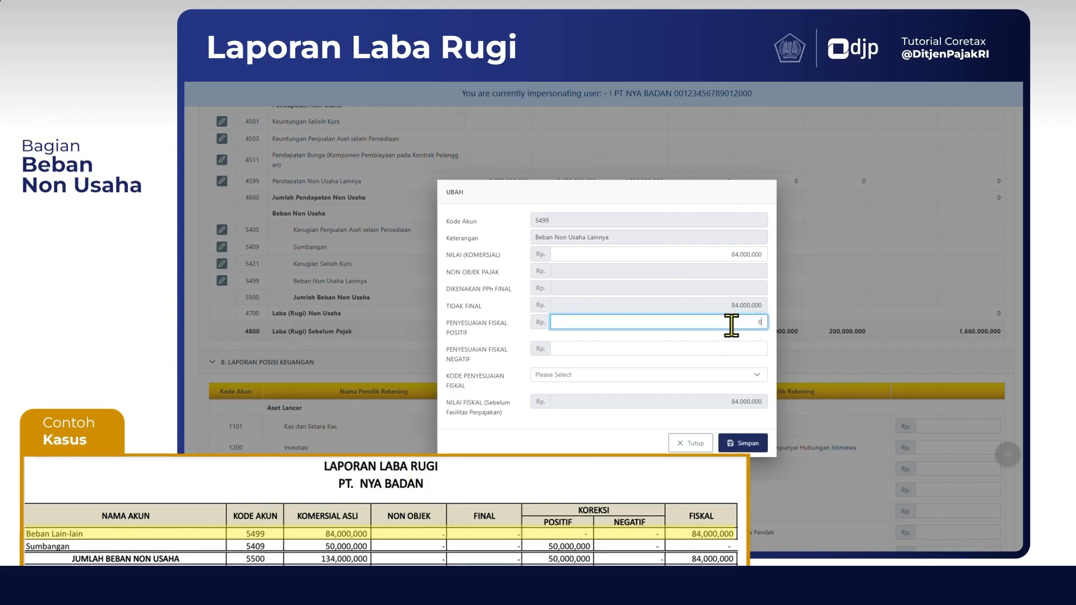
{"action": "key", "text": "Tab"}
{"action": "type", "text": "0"}
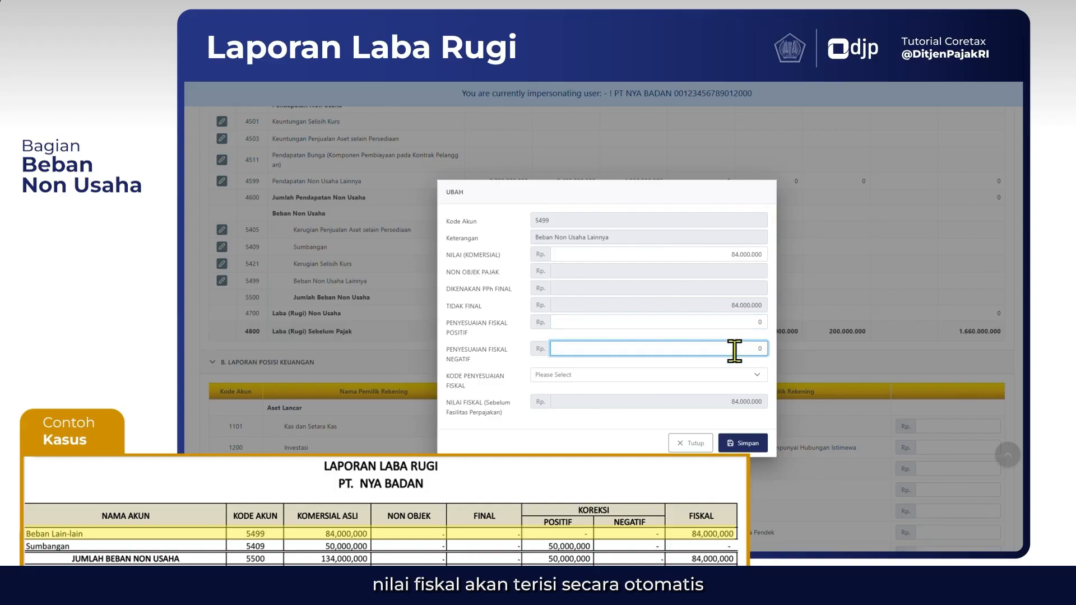
{"action": "left_click", "coordinate": [754, 418]}
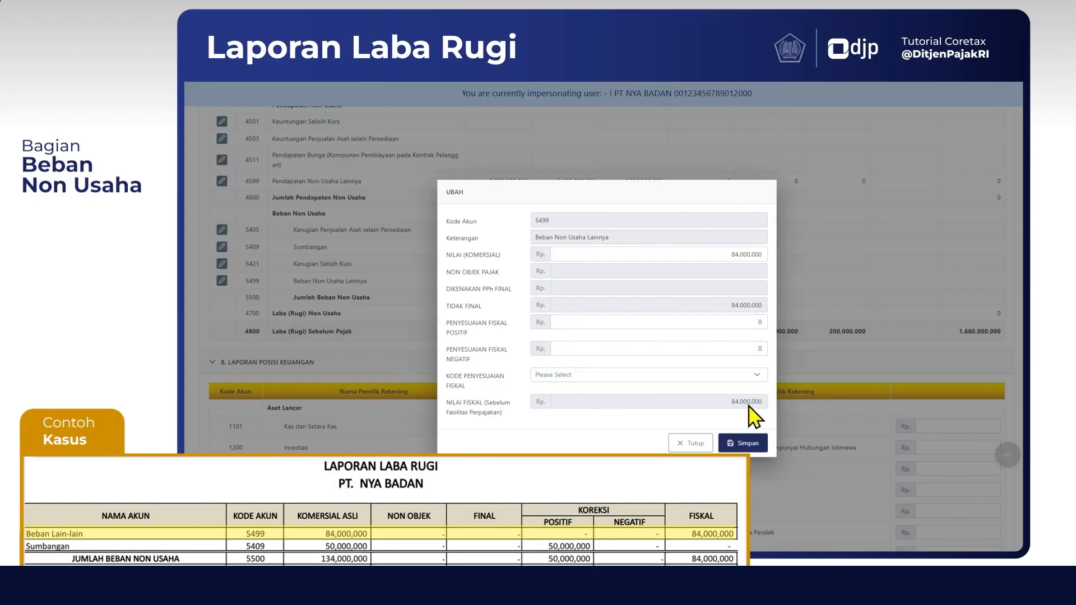
{"action": "left_click", "coordinate": [754, 463]}
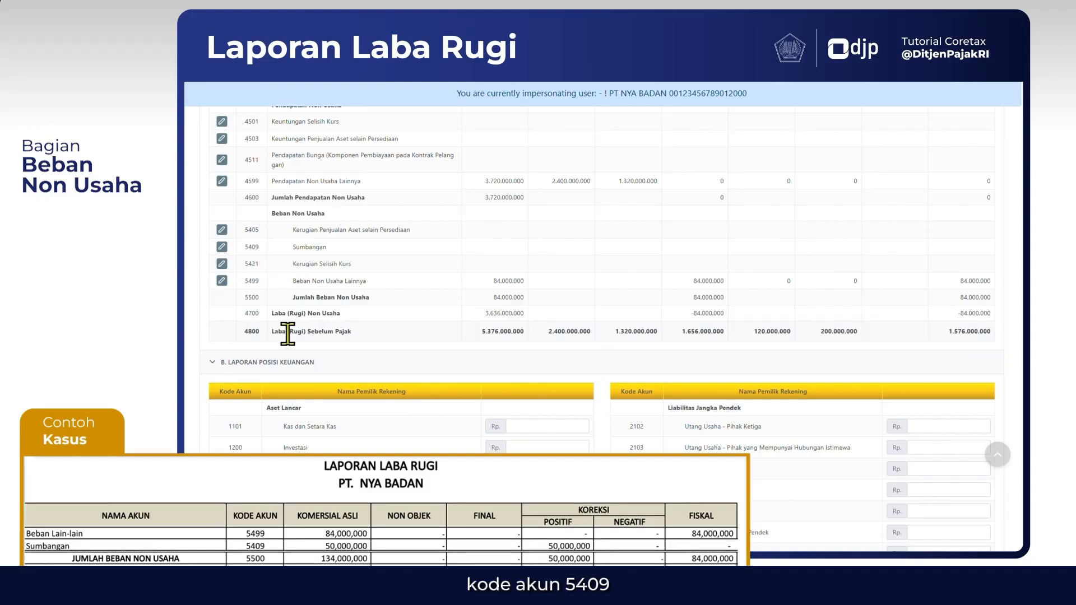
Open account 5409 Sumbangan and enter commercial value 50.000.000, positive fiscal adjustment 50.000.000 and negative fiscal adjustment 0
{"action": "left_click", "coordinate": [222, 248]}
{"action": "left_click", "coordinate": [619, 253]}
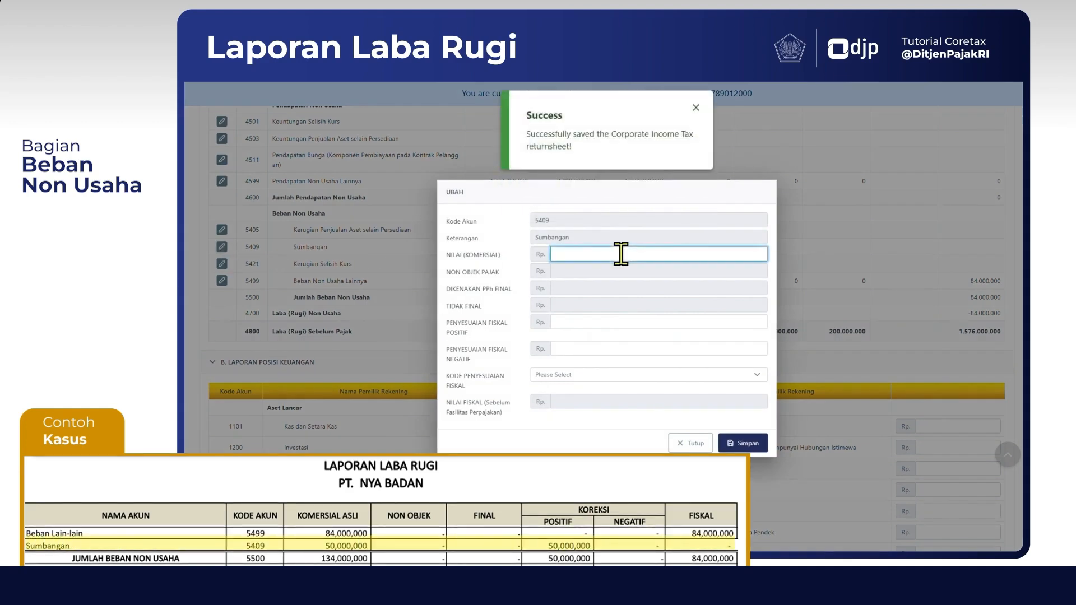
{"action": "type", "text": "50.000.000"}
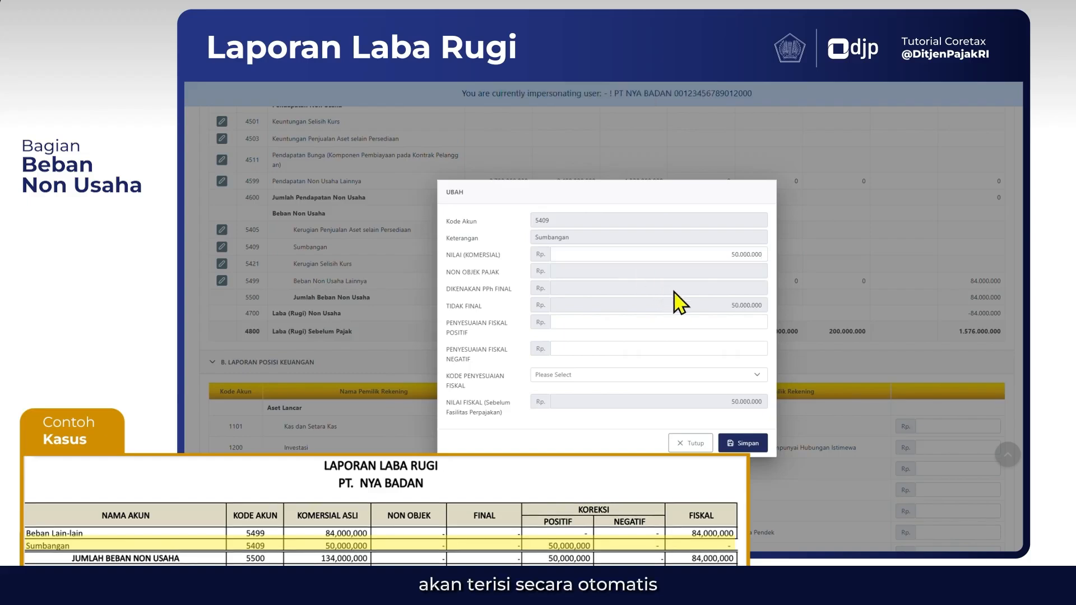
{"action": "left_click", "coordinate": [715, 321]}
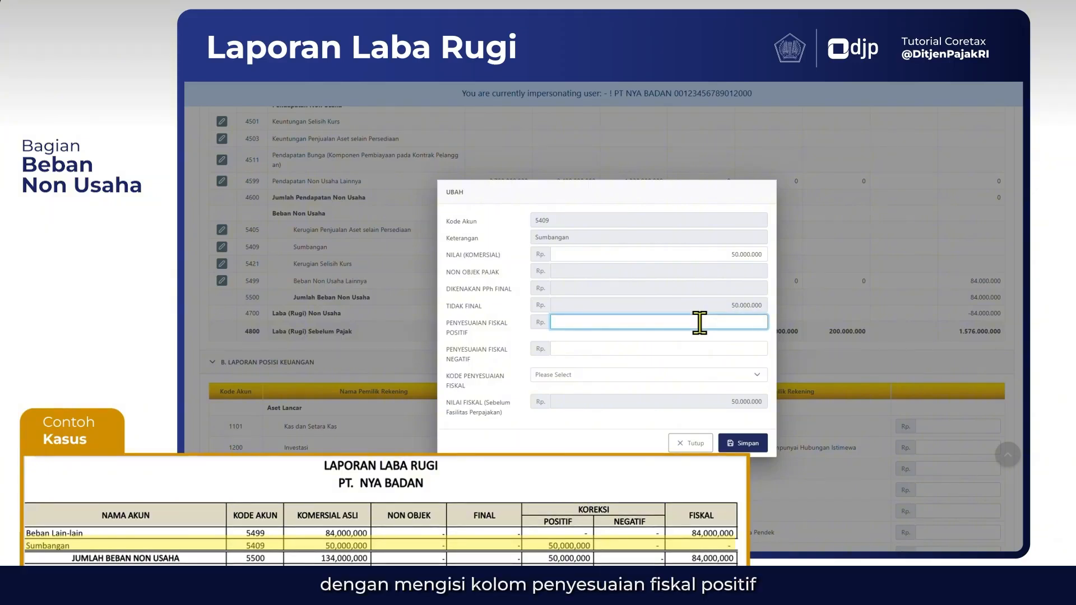
{"action": "type", "text": "50.000"}
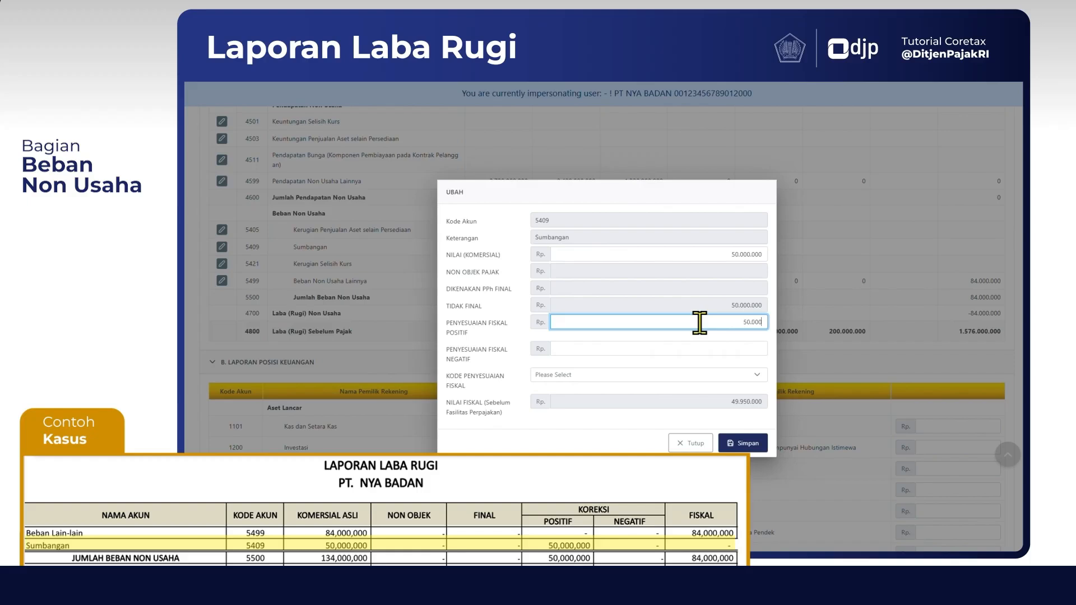
{"action": "type", "text": ".000"}
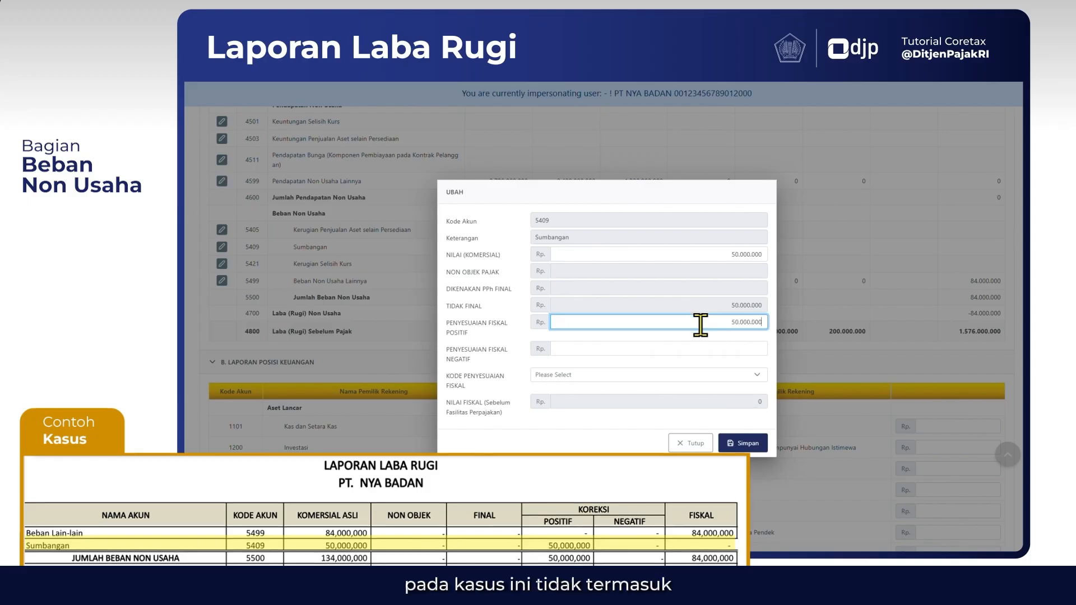
{"action": "left_click", "coordinate": [760, 347]}
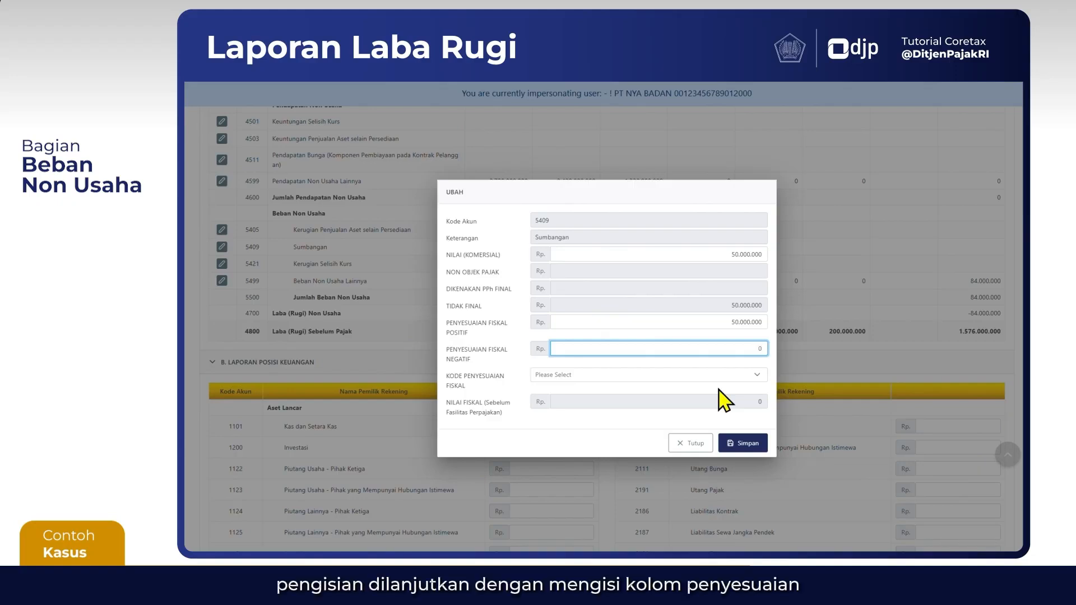
{"action": "left_click", "coordinate": [757, 387]}
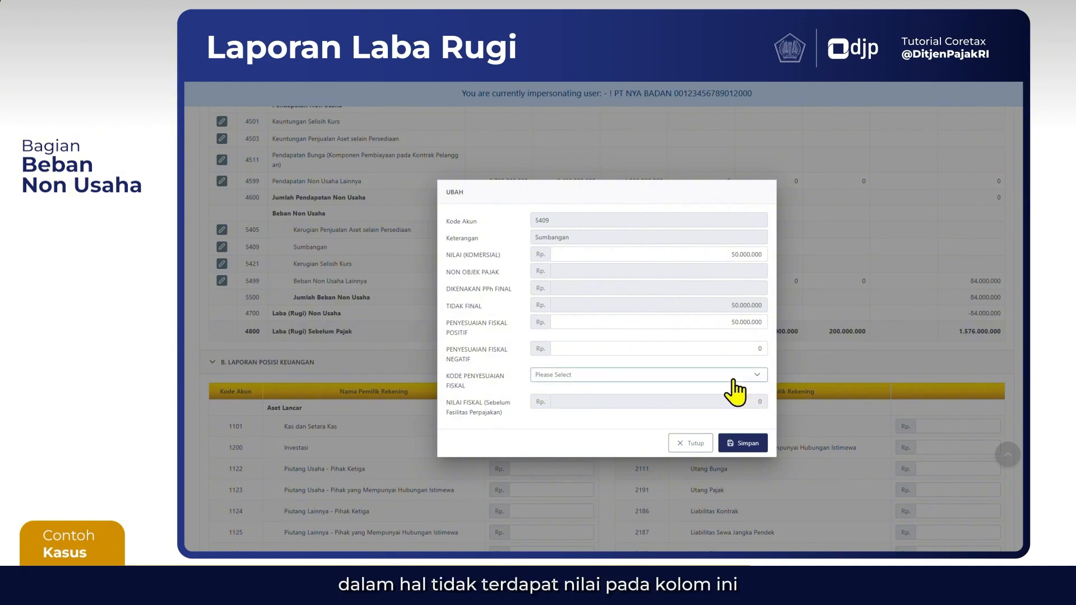
Assign fiscal adjustment code FPO-05 Harta yang dihibahkan, bantuan atau sumbangan to account 5409 and save the entry
{"action": "left_click", "coordinate": [733, 379]}
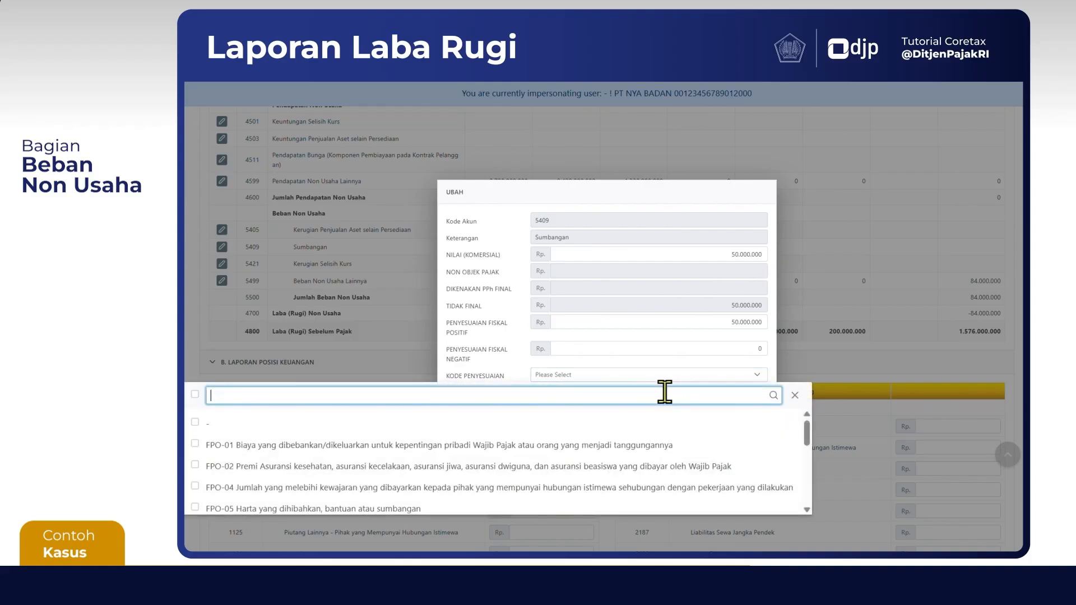
{"action": "type", "text": "FPO-"}
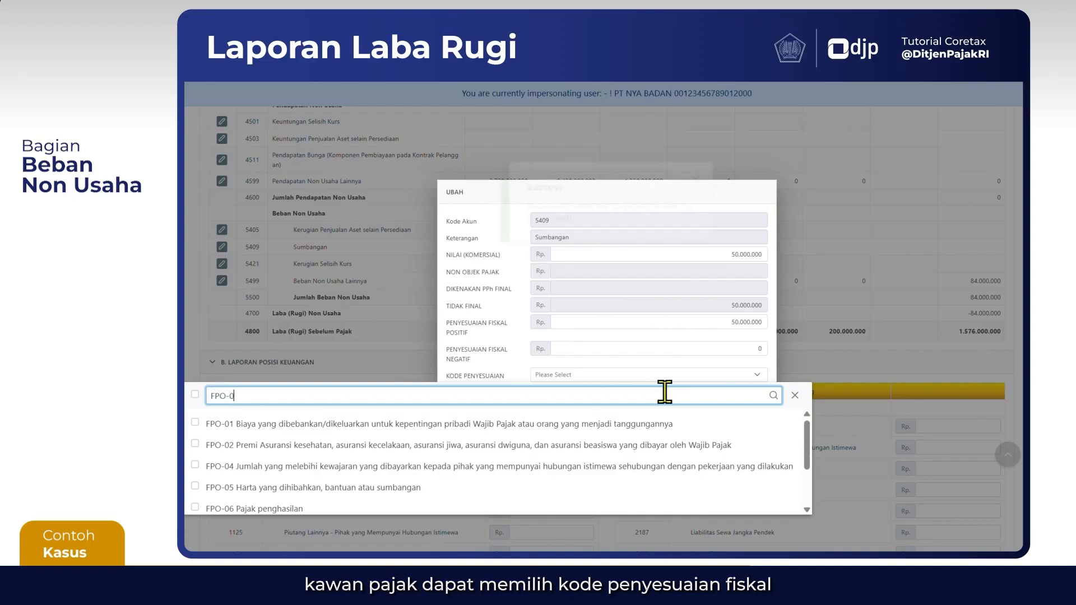
{"action": "type", "text": "05"}
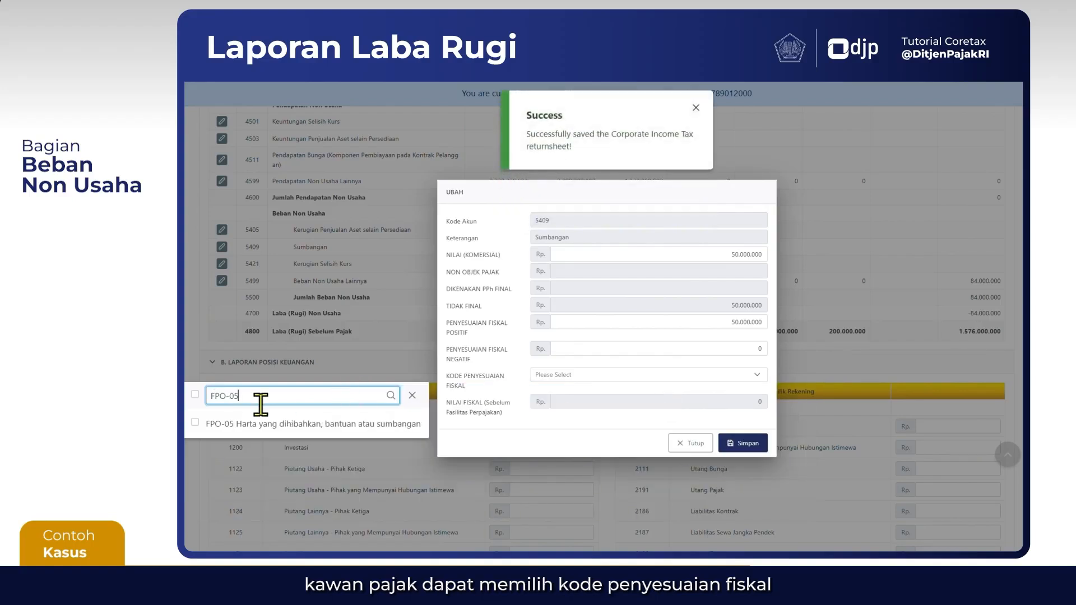
{"action": "left_click", "coordinate": [198, 424]}
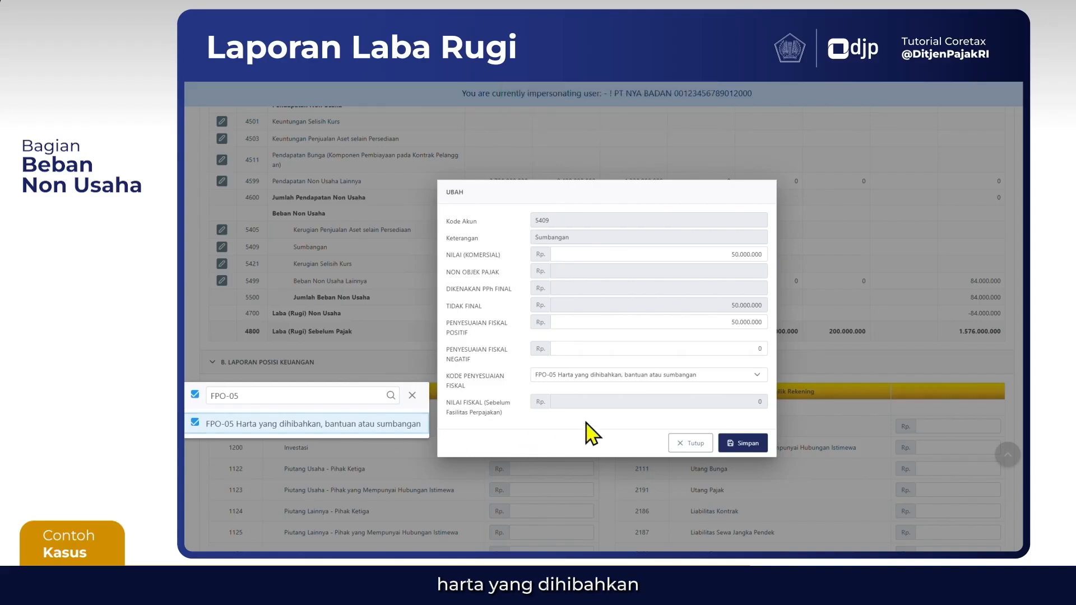
{"action": "left_click", "coordinate": [516, 437]}
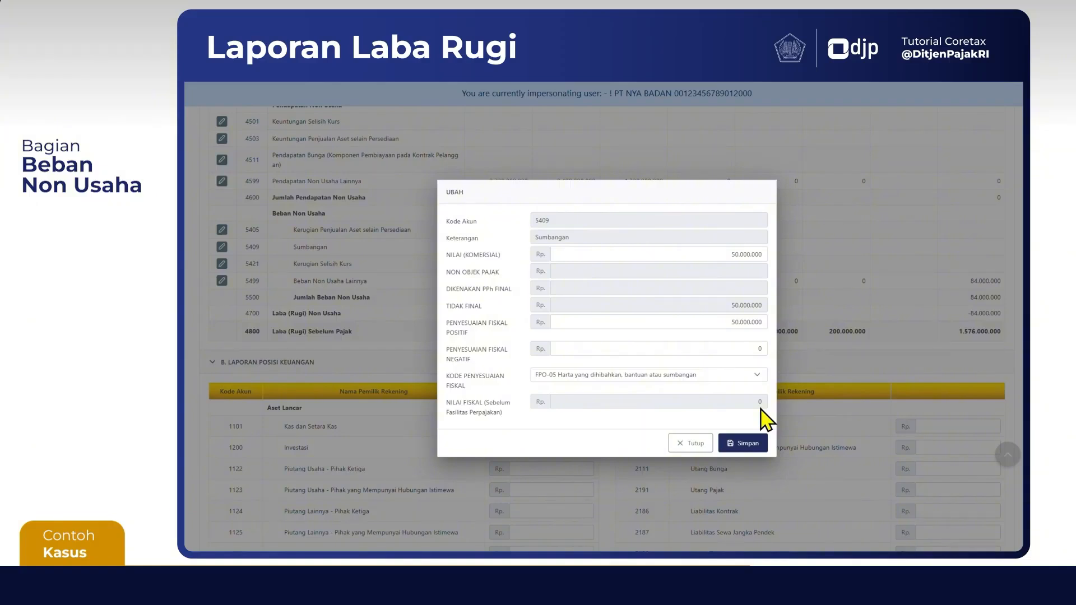
{"action": "left_click", "coordinate": [740, 445]}
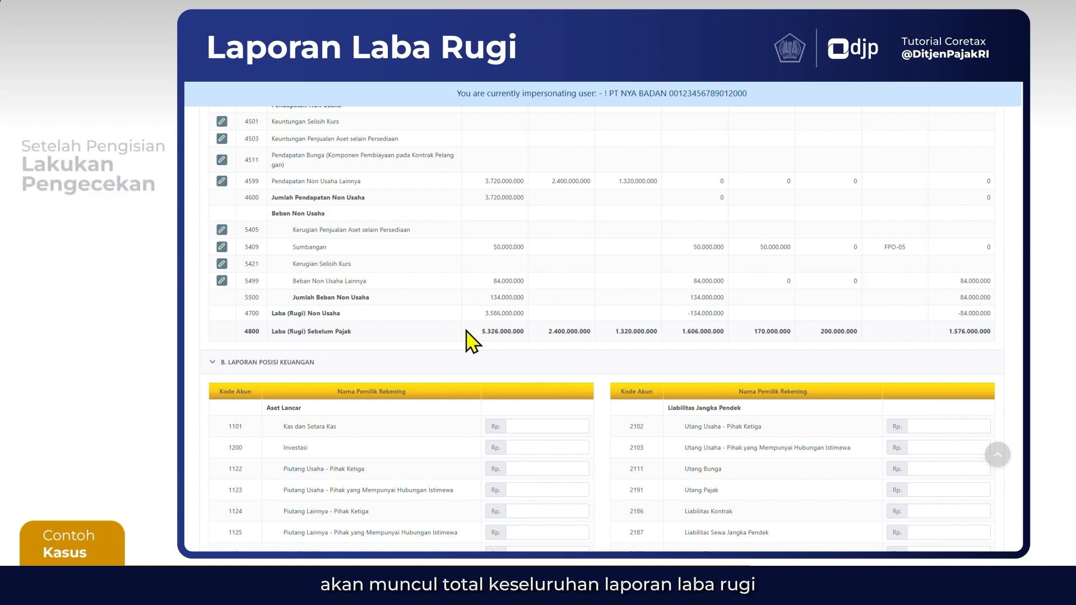
Review the Laba (Rugi) Sebelum Pajak totals and the asset, liability and equity accounts listed under Laporan Posisi Keuangan
{"action": "scroll", "coordinate": [468, 333], "scroll_direction": "down", "scroll_amount": 1}
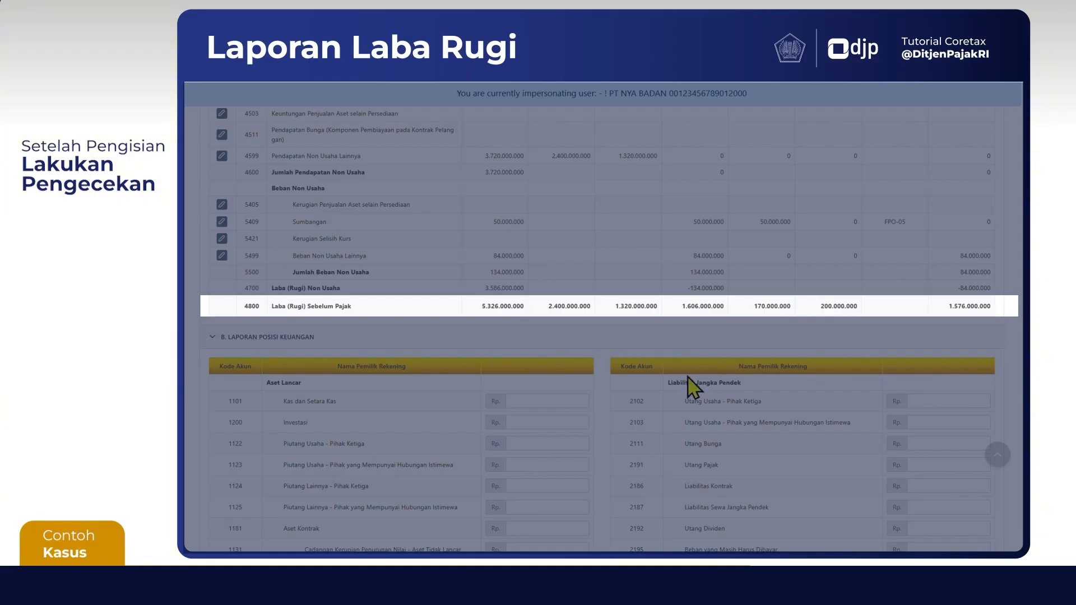
{"action": "scroll", "coordinate": [603, 420], "scroll_direction": "down", "scroll_amount": 5}
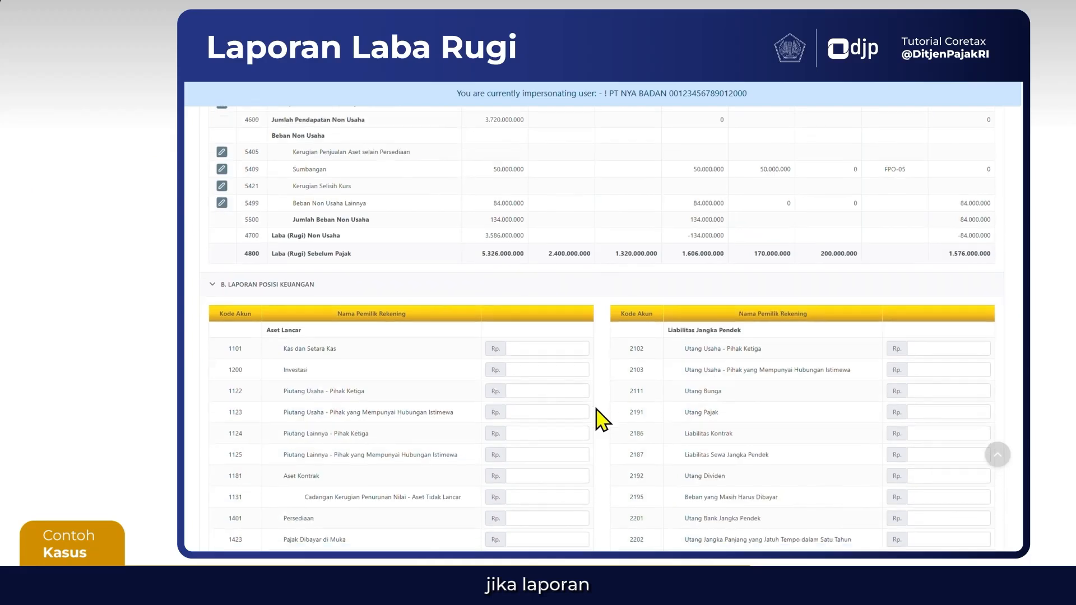
{"action": "scroll", "coordinate": [602, 421], "scroll_direction": "down", "scroll_amount": 1}
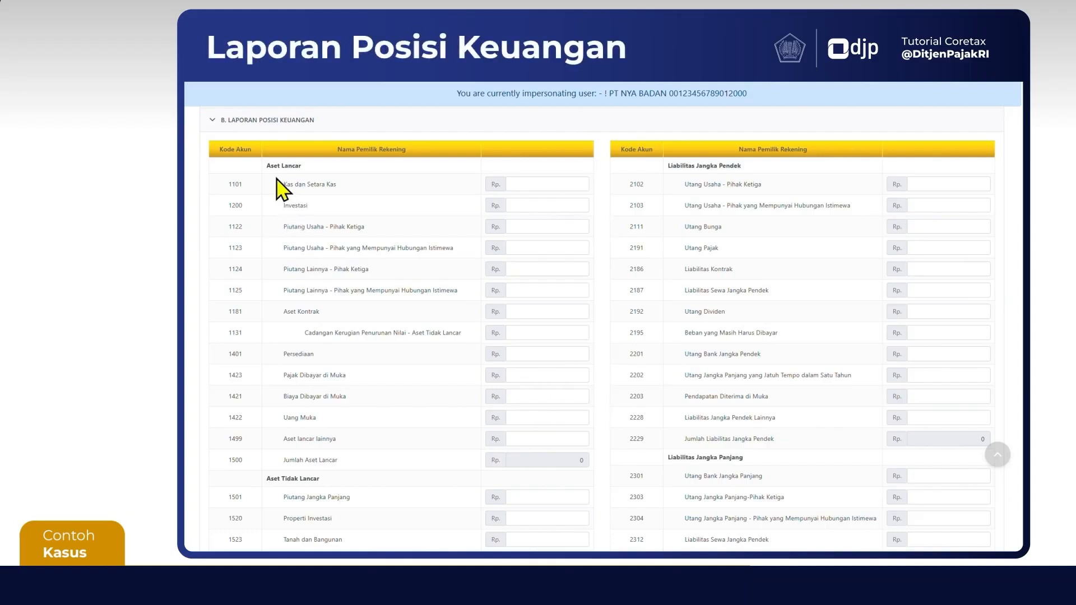
{"action": "scroll", "coordinate": [278, 189], "scroll_direction": "down", "scroll_amount": 1}
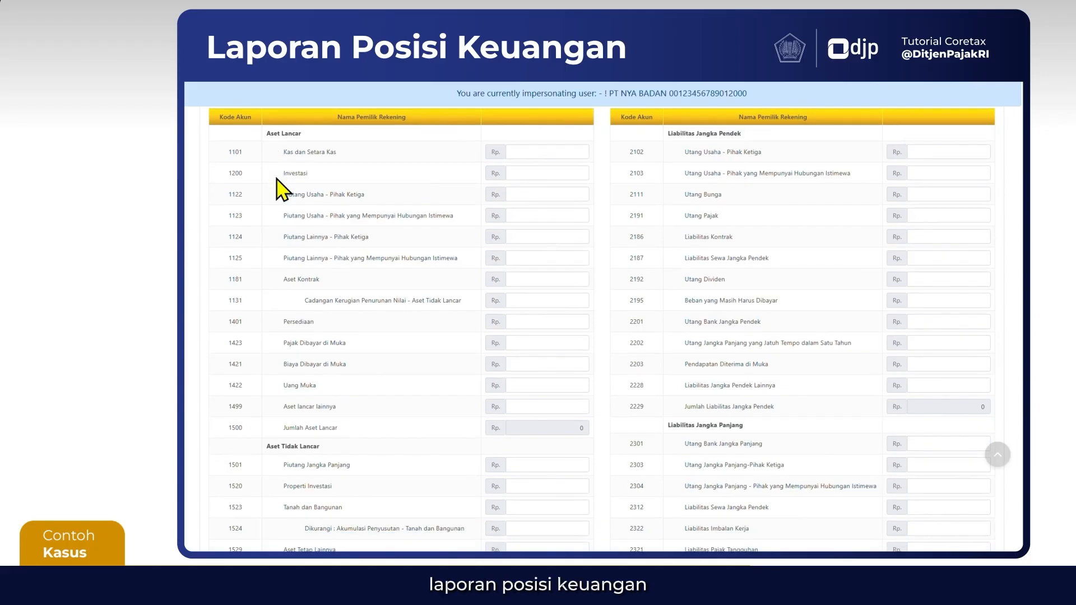
{"action": "scroll", "coordinate": [277, 179], "scroll_direction": "up", "scroll_amount": 1}
{"action": "scroll", "coordinate": [278, 189], "scroll_direction": "up", "scroll_amount": 1}
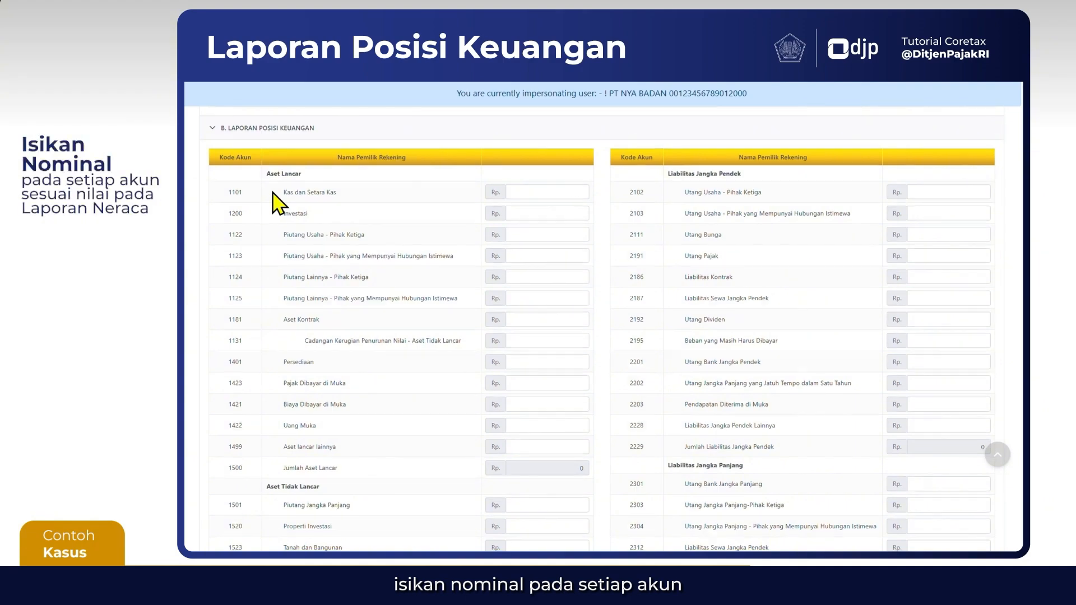
{"action": "scroll", "coordinate": [273, 193], "scroll_direction": "down", "scroll_amount": 2}
{"action": "scroll", "coordinate": [278, 203], "scroll_direction": "down", "scroll_amount": 5}
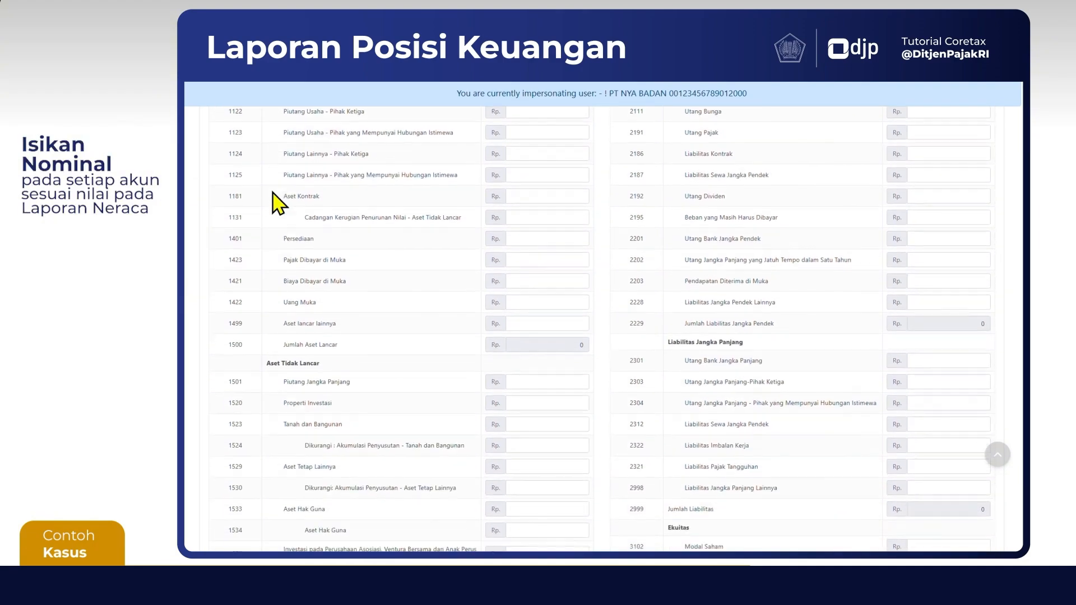
{"action": "scroll", "coordinate": [274, 203], "scroll_direction": "up", "scroll_amount": 5}
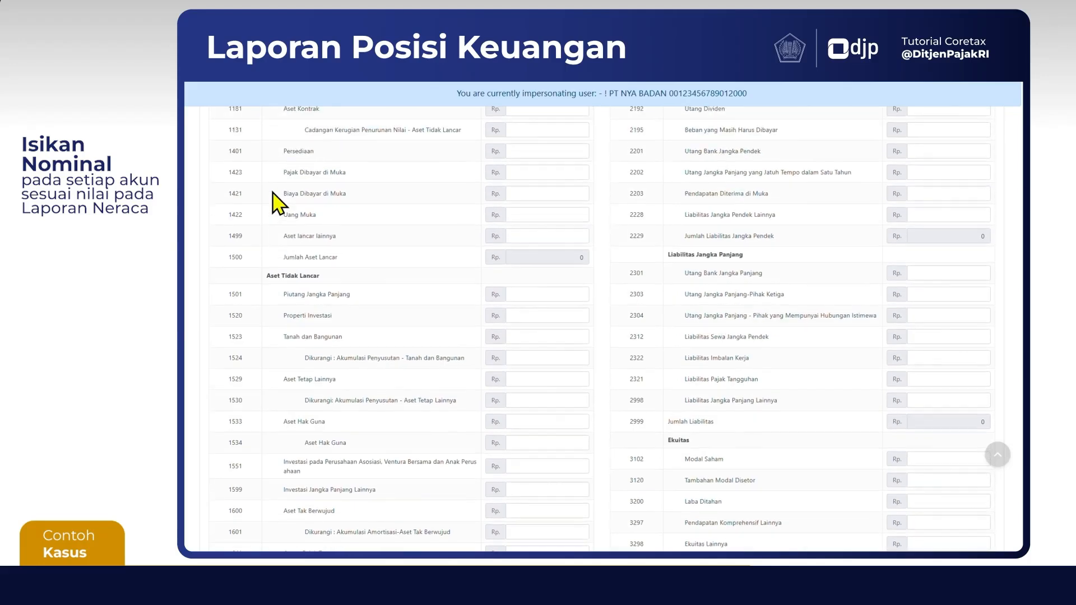
{"action": "scroll", "coordinate": [275, 203], "scroll_direction": "down", "scroll_amount": 8}
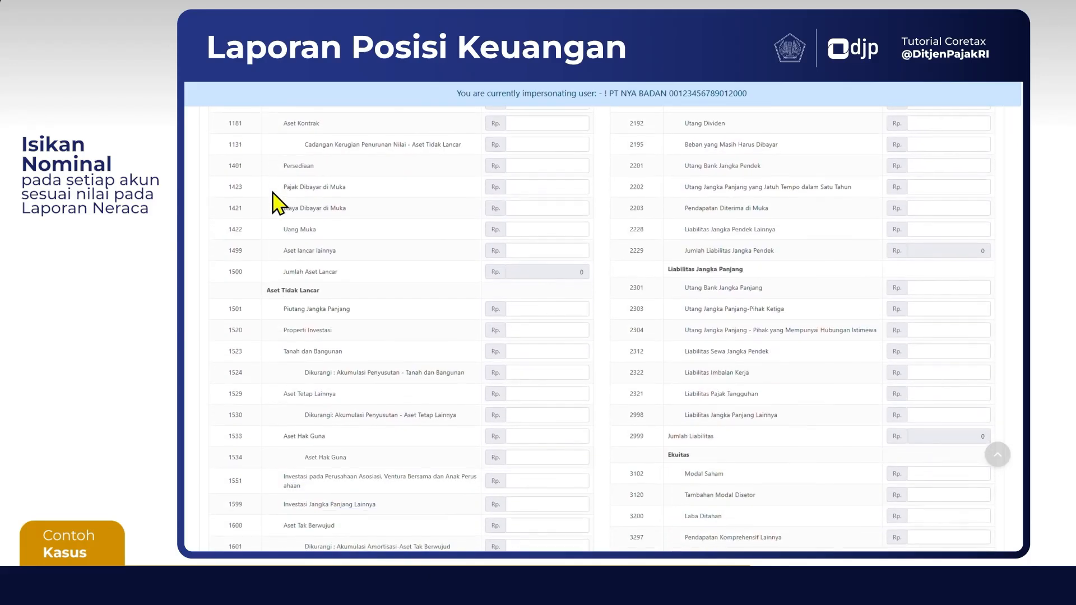
{"action": "scroll", "coordinate": [274, 202], "scroll_direction": "down", "scroll_amount": 2}
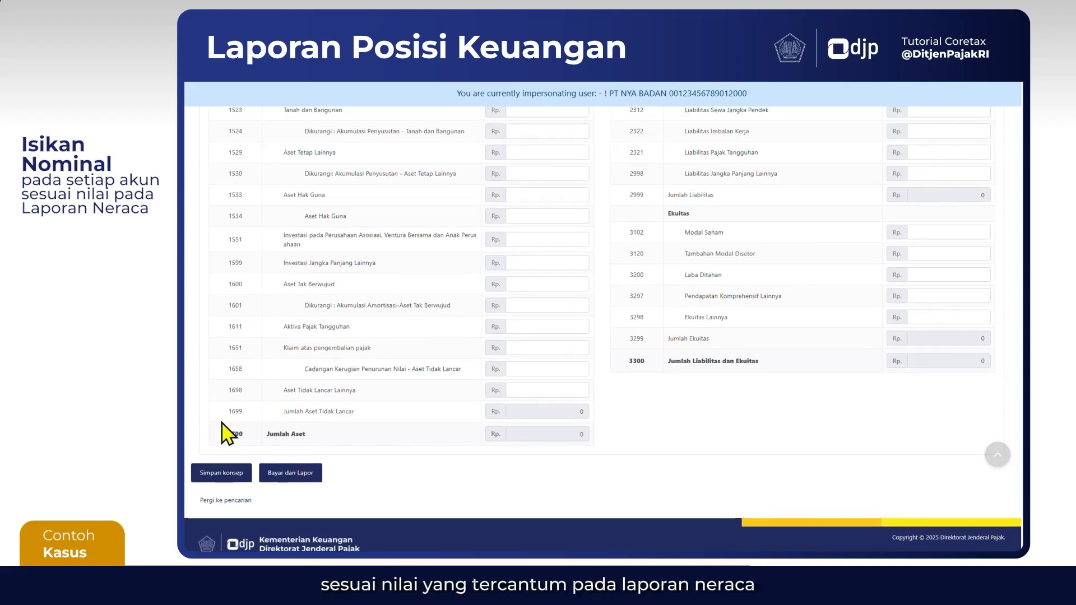
Save the corporate income tax return as a draft with the completed Laporan Laba Rugi entries
{"action": "left_click", "coordinate": [222, 473]}
{"action": "scroll", "coordinate": [480, 343], "scroll_direction": "up", "scroll_amount": 2}
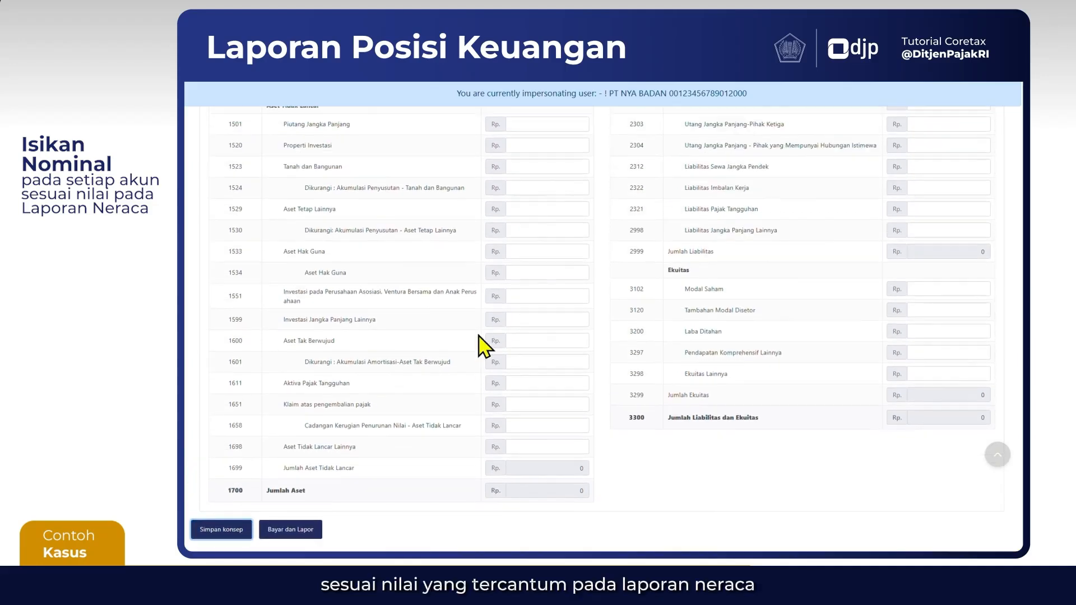
{"action": "scroll", "coordinate": [480, 344], "scroll_direction": "up", "scroll_amount": 5}
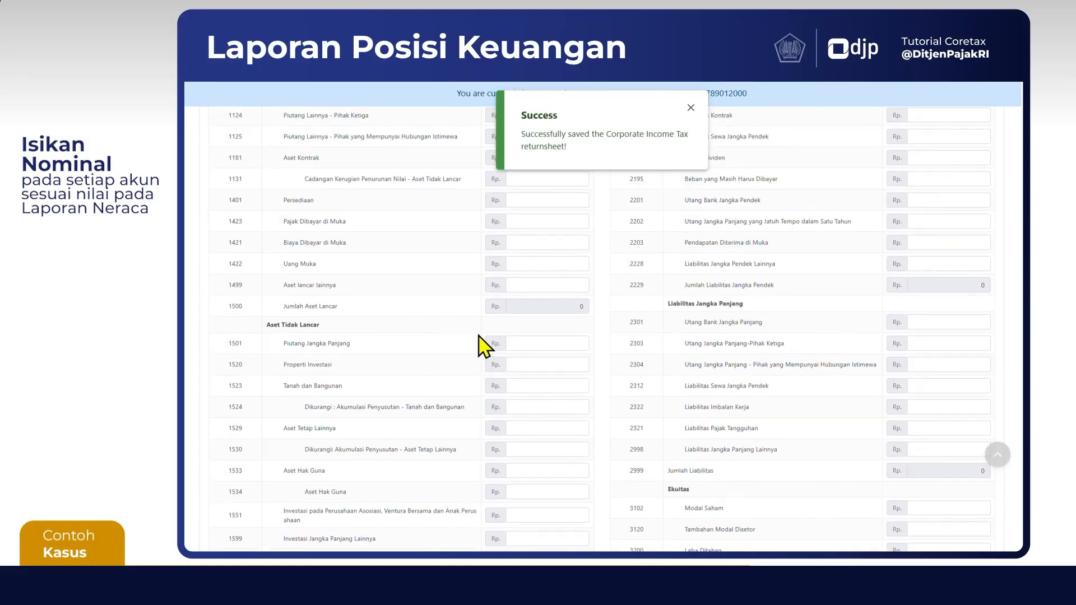
{"action": "scroll", "coordinate": [481, 343], "scroll_direction": "up", "scroll_amount": 4}
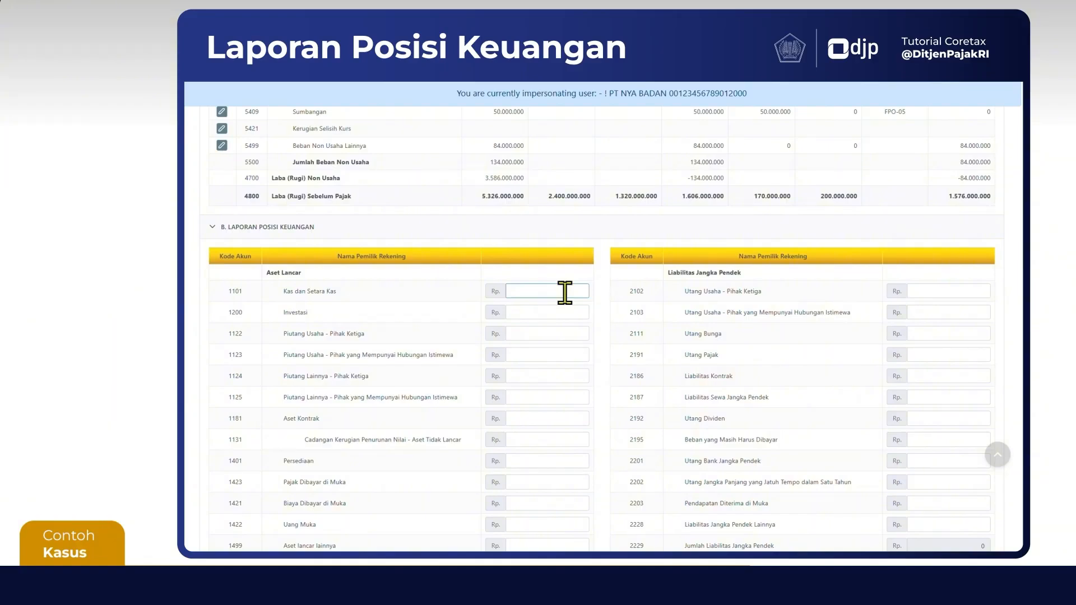
{"action": "scroll", "coordinate": [564, 291], "scroll_direction": "down", "scroll_amount": 3}
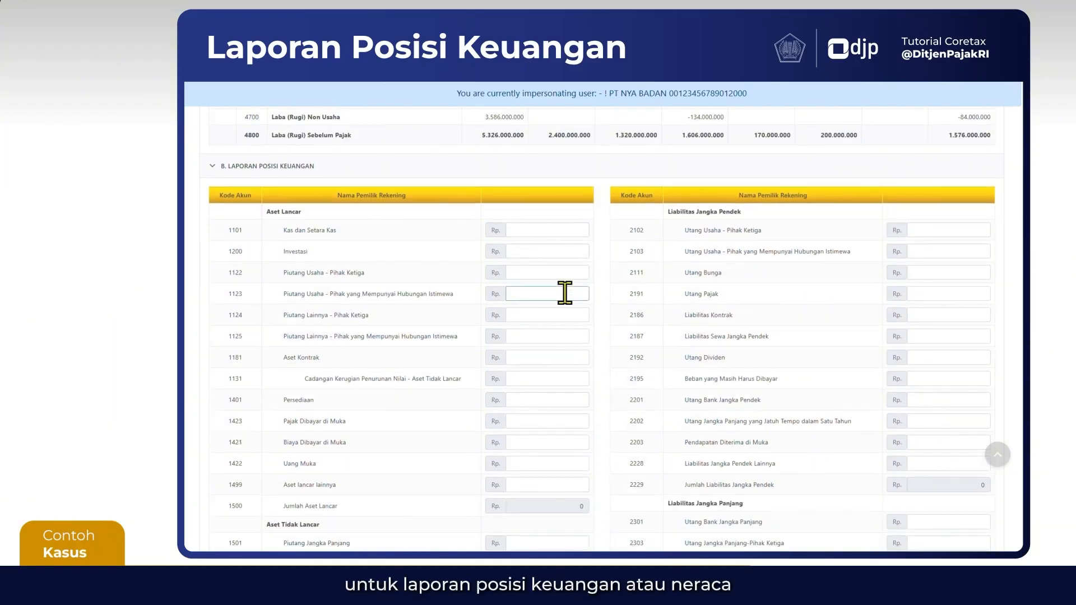
{"action": "scroll", "coordinate": [565, 292], "scroll_direction": "up", "scroll_amount": 1}
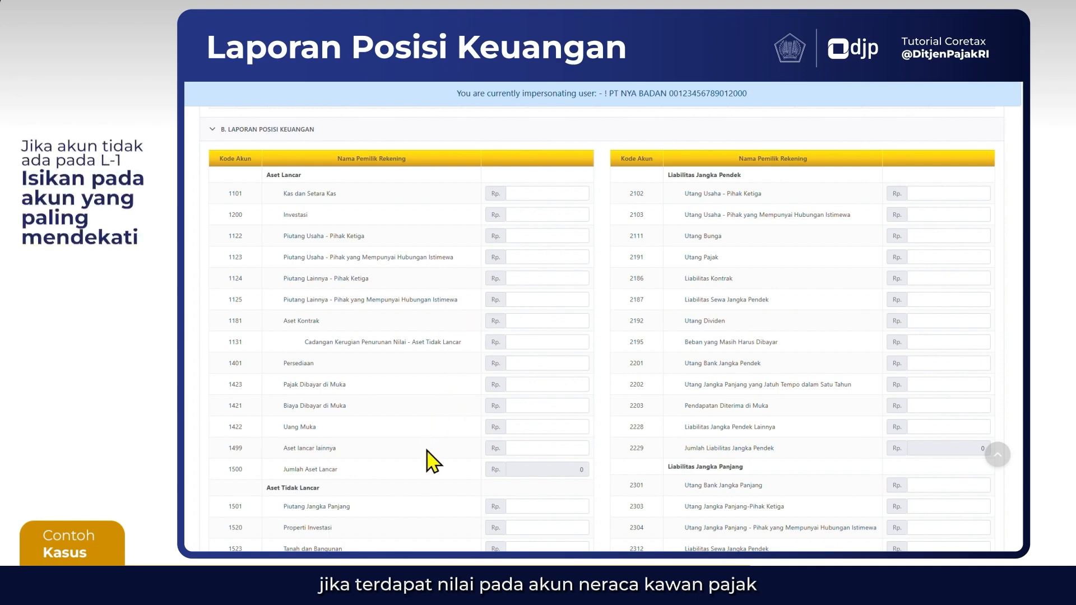
Set account 1101 Kas dan Setara Kas under Aset Lancar to 1.580.000.000
{"action": "scroll", "coordinate": [429, 483], "scroll_direction": "down", "scroll_amount": 2}
{"action": "scroll", "coordinate": [428, 492], "scroll_direction": "down", "scroll_amount": 3}
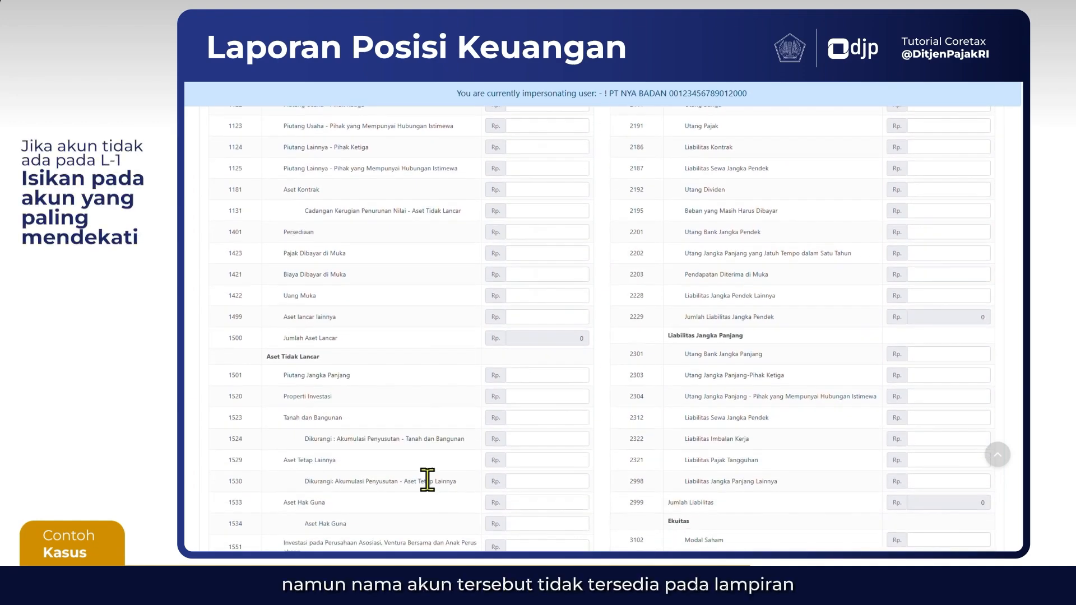
{"action": "scroll", "coordinate": [429, 492], "scroll_direction": "up", "scroll_amount": 1}
{"action": "scroll", "coordinate": [434, 492], "scroll_direction": "up", "scroll_amount": 2}
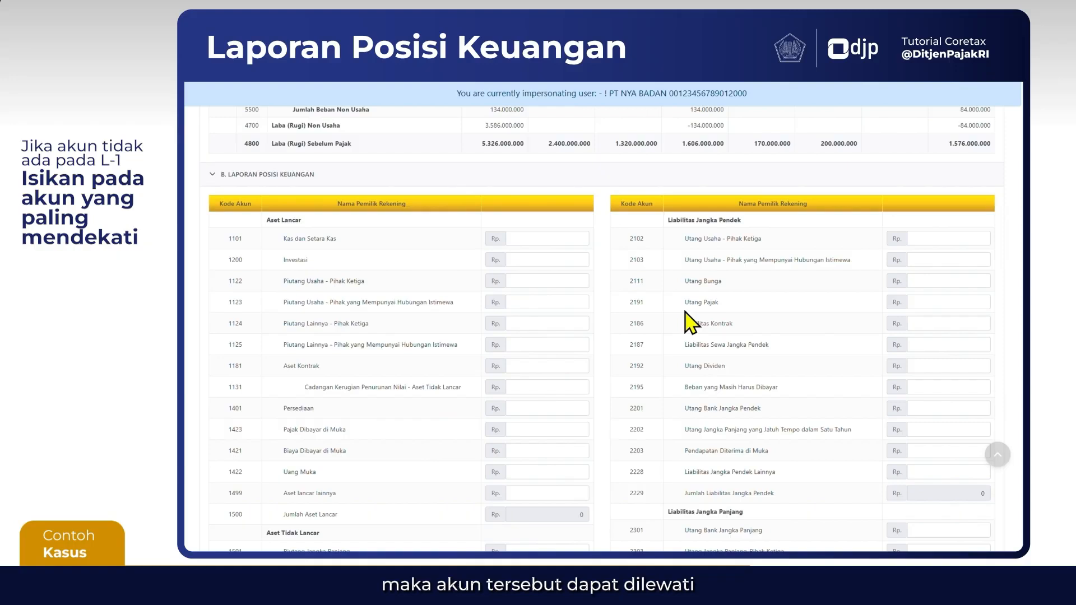
{"action": "left_click", "coordinate": [514, 240]}
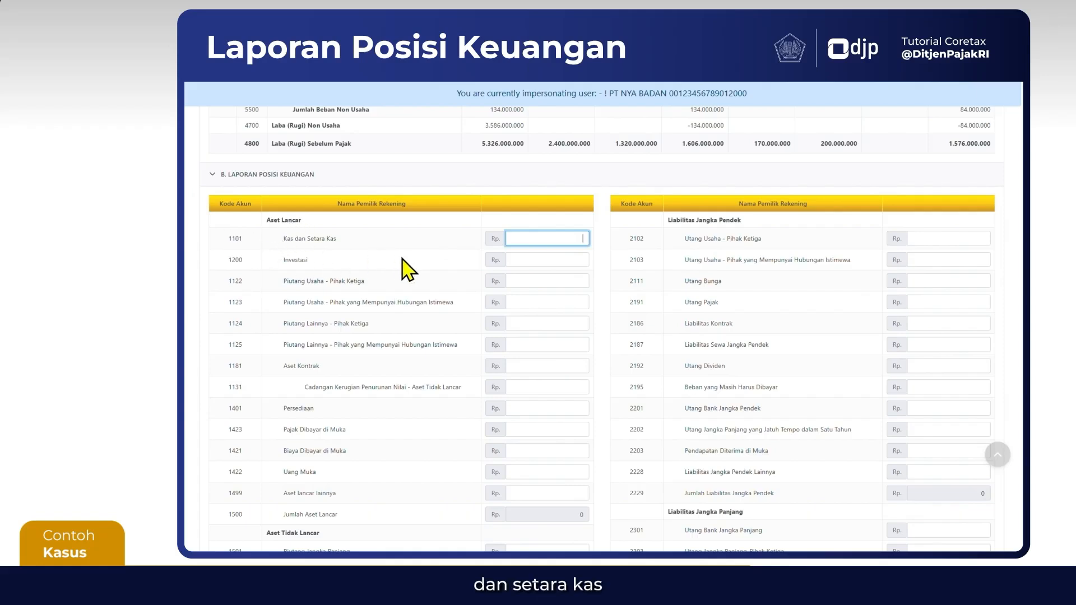
{"action": "type", "text": "1"}
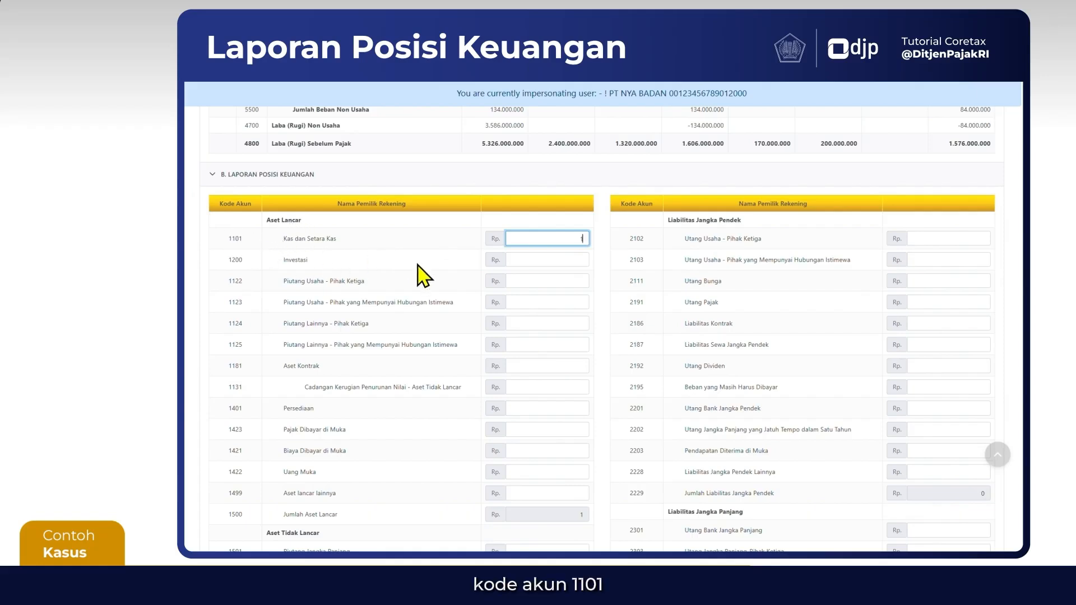
{"action": "type", "text": ".580.000.000"}
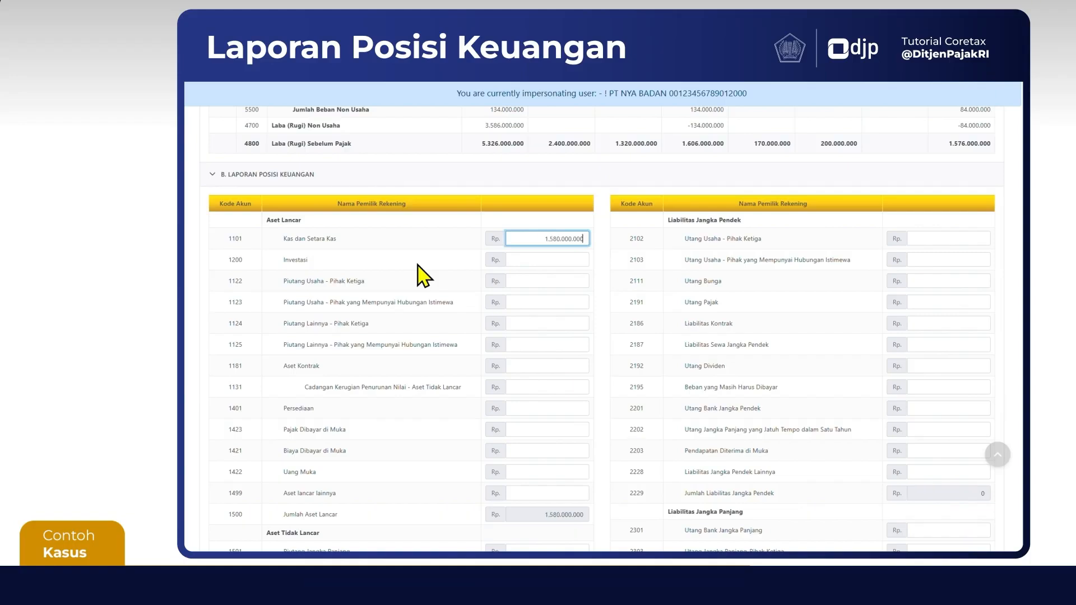
Set account 1122 Piutang Usaha - Pihak Ketiga to 8.700.000.000 and 1123 Piutang Usaha - Pihak yang Mempunyai Hubungan Istimewa to 3.980.000.000
{"action": "scroll", "coordinate": [424, 275], "scroll_direction": "down", "scroll_amount": 1}
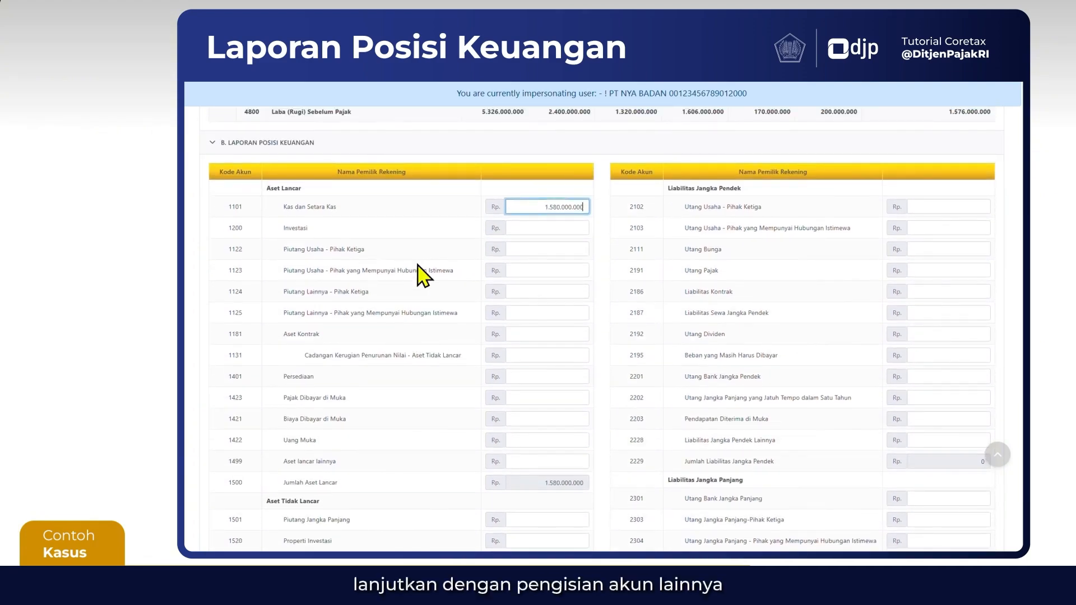
{"action": "key", "text": "Tab"}
{"action": "key", "text": "Tab"}
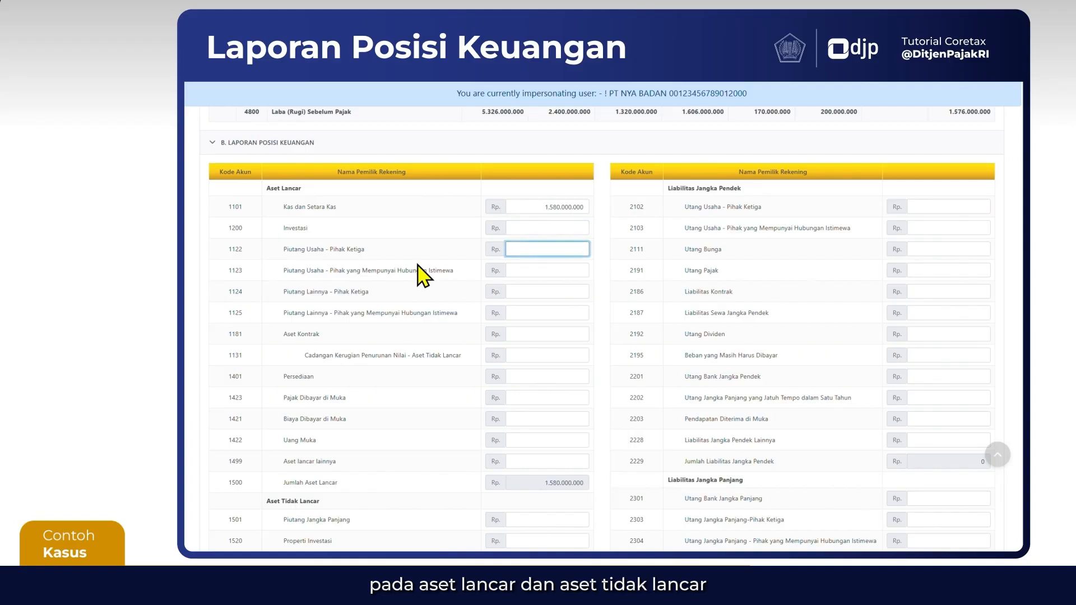
{"action": "type", "text": "8.700.000.000"}
{"action": "key", "text": "Tab"}
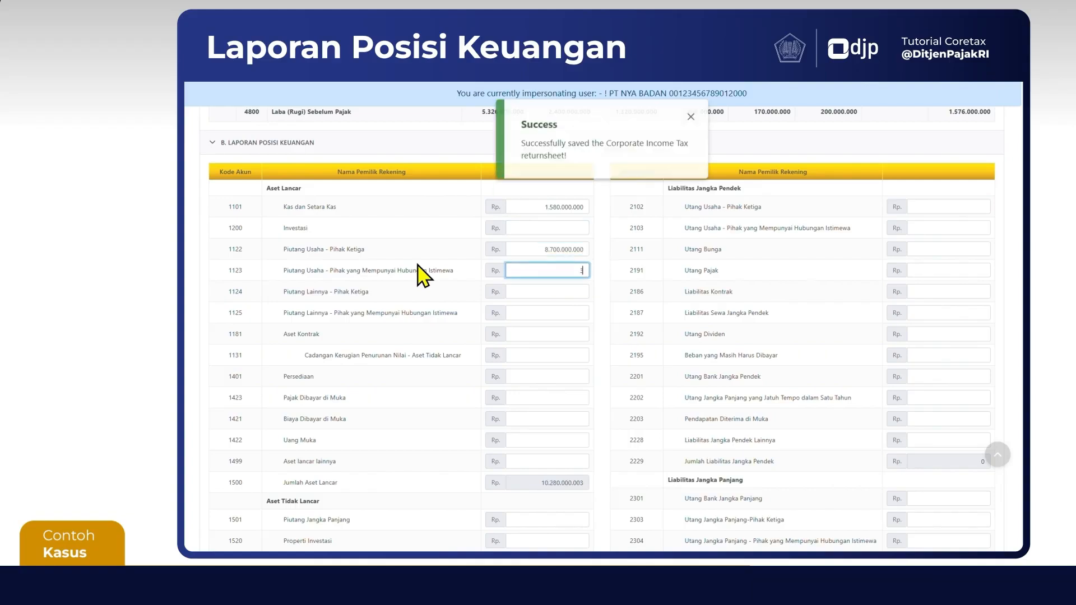
{"action": "type", "text": "3980000000"}
Set account 1124 Piutang Lainnya - Pihak Ketiga to 18.180.000.000 and 1125 Piutang Lainnya - Pihak yang Mempunyai Hubungan Istimewa to 2.430.000.000
{"action": "key", "text": "Tab"}
{"action": "type", "text": "18.180.000.00"}
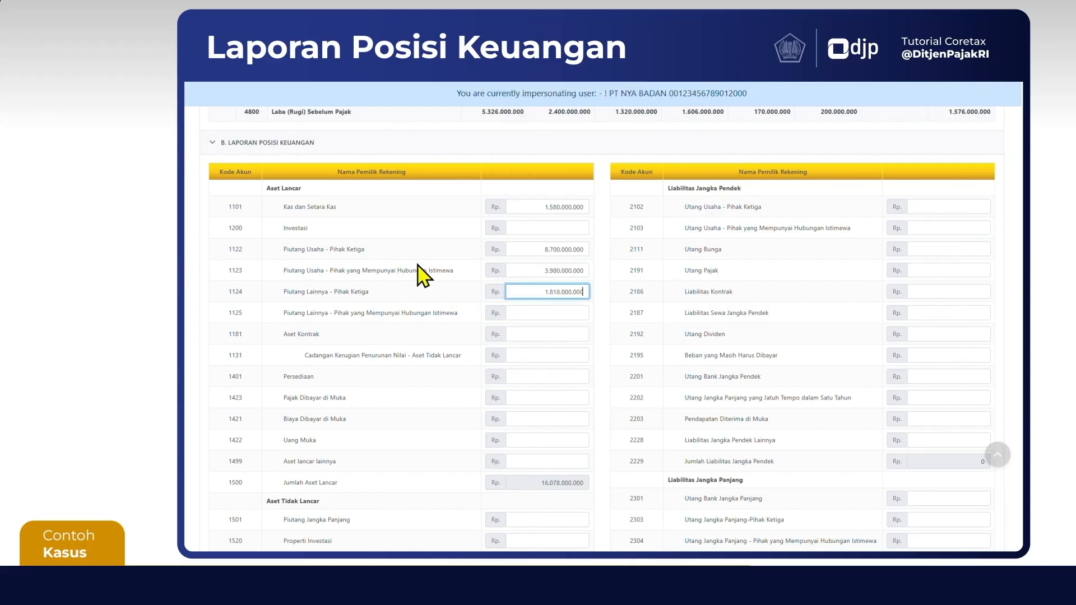
{"action": "type", "text": "0"}
{"action": "key", "text": "Tab"}
{"action": "type", "text": "2.430.000.000"}
Set 1401 Persediaan to 7.400.000.000, 1423 Pajak Dibayar di Muka to 1.620.000.000 and 1422 Uang Muka to 9.160.000.000
{"action": "key", "text": "Tab"}
{"action": "key", "text": "Tab"}
{"action": "key", "text": "Tab"}
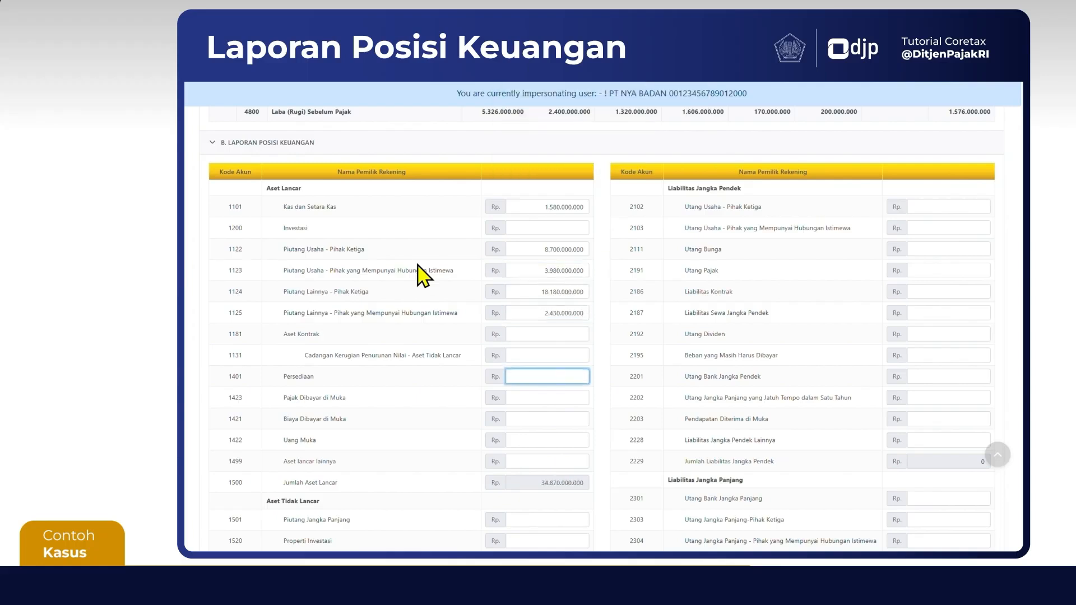
{"action": "type", "text": "7.400.000.000"}
{"action": "key", "text": "Tab"}
{"action": "type", "text": "1.620.000"}
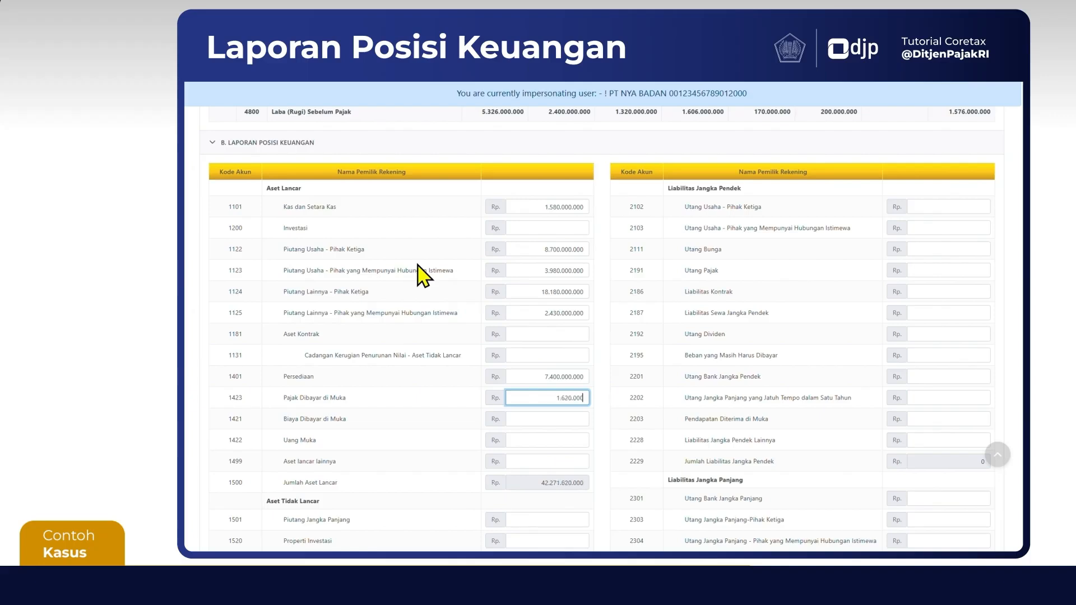
{"action": "type", "text": ".000"}
{"action": "key", "text": "Tab"}
{"action": "key", "text": "Tab"}
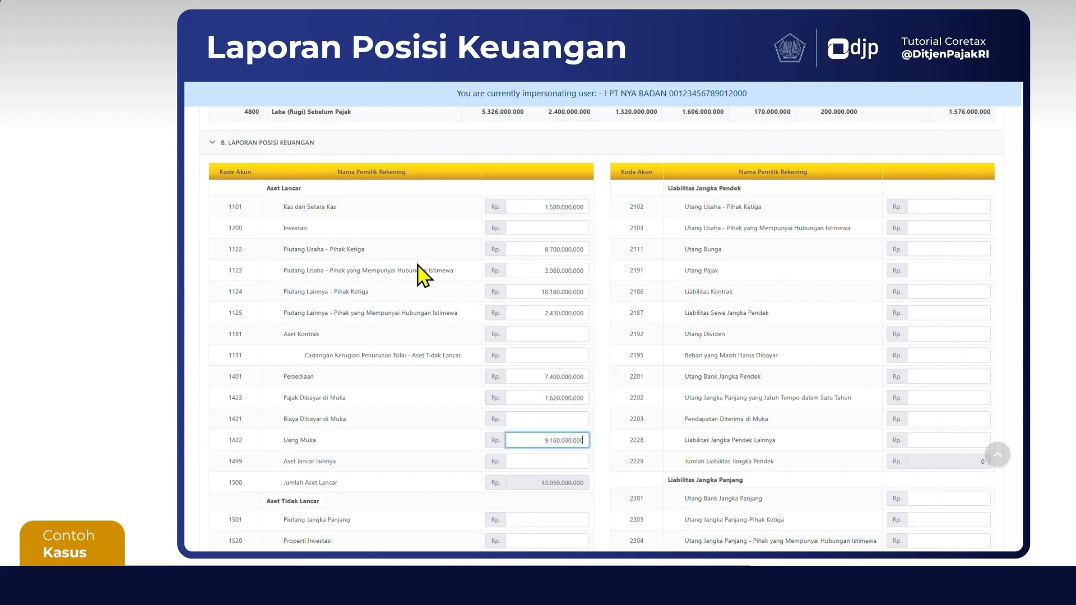
Under Aset Tidak Lancar, set 1523 Tanah dan Bangunan to 10.000.000.000 and its accumulated depreciation, account 1524, to 1.000.000.000
{"action": "scroll", "coordinate": [421, 273], "scroll_direction": "down", "scroll_amount": 4}
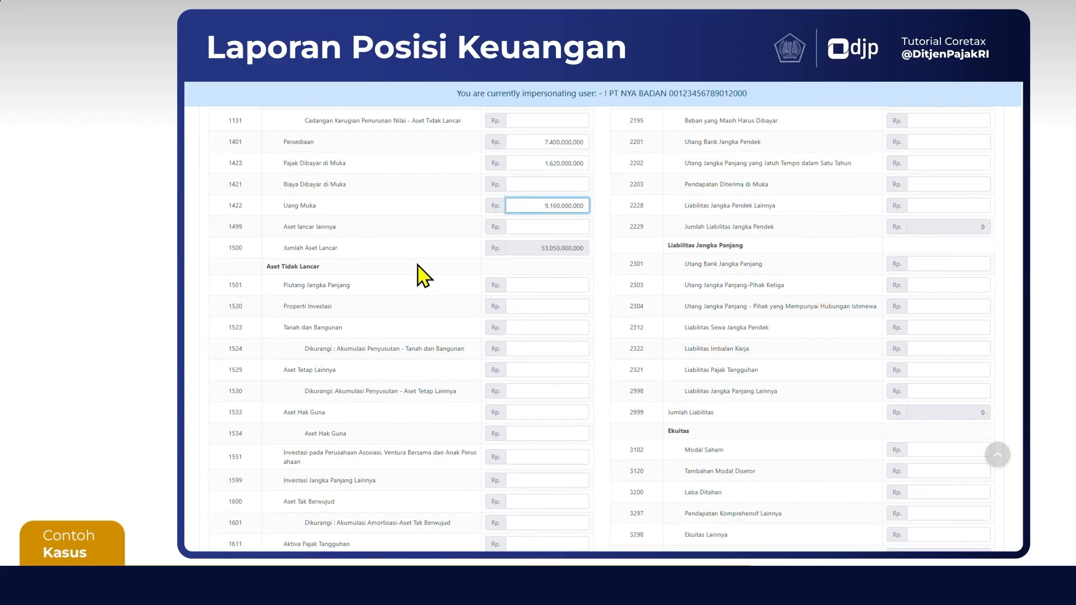
{"action": "left_click", "coordinate": [558, 328]}
{"action": "type", "text": "10001000000"}
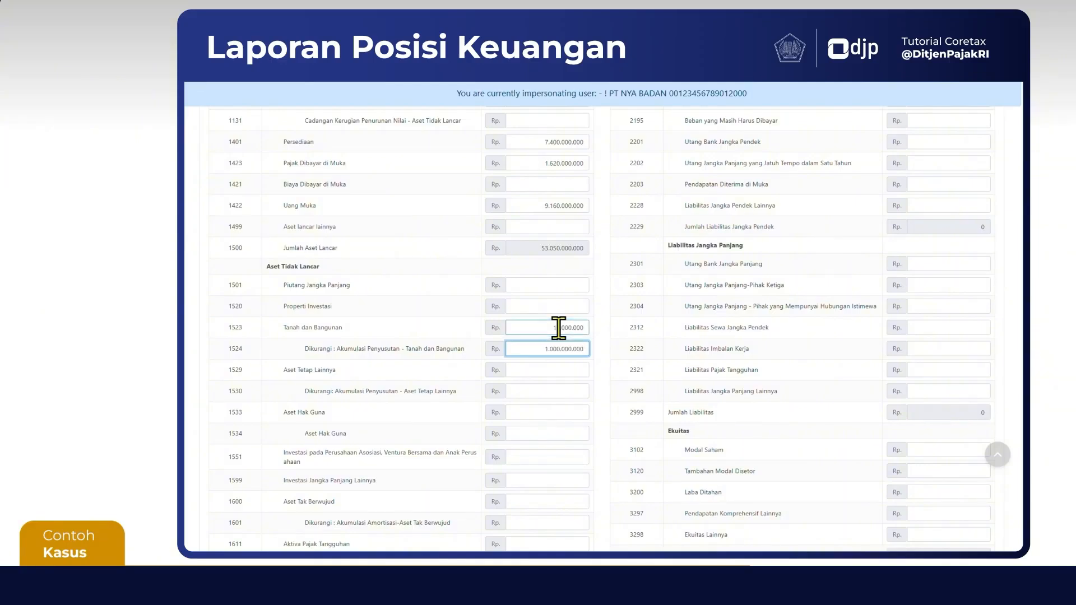
{"action": "left_click", "coordinate": [566, 330]}
Set account 1529 Aset Tetap Lainnya to 9.800.000.000 and its accumulated depreciation, account 1530, to 5.200.000.000
{"action": "key", "text": "Tab"}
{"action": "key", "text": "Tab"}
{"action": "type", "text": "9.800.000.000"}
{"action": "key", "text": "Tab"}
{"action": "type", "text": "5.200.000.00"}
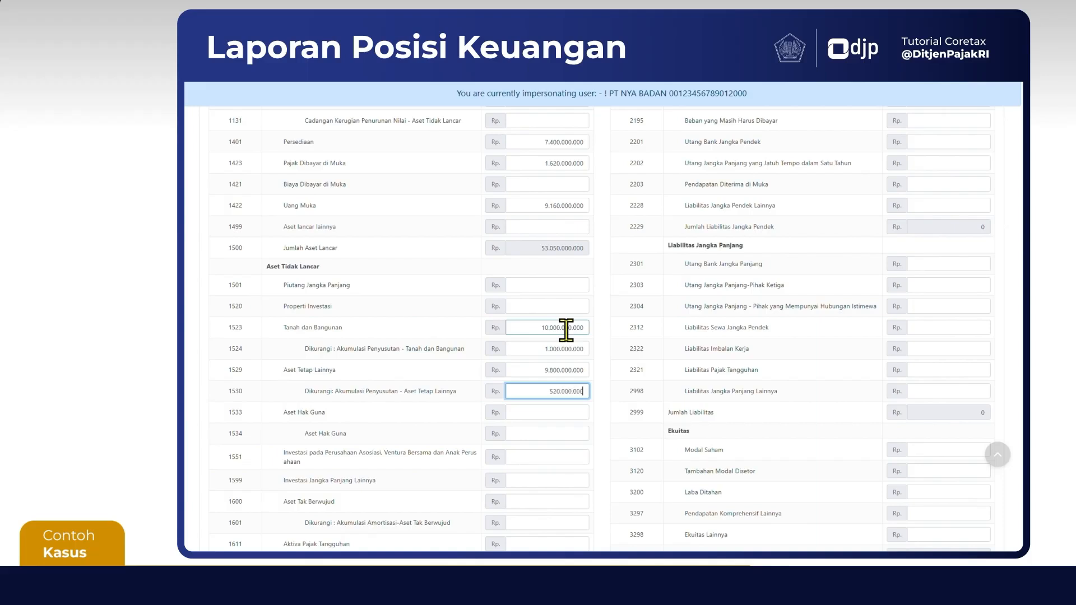
{"action": "type", "text": "0"}
{"action": "key", "text": "Tab"}
Set account 1698 Aset Tidak Lancar Lainnya to 550.000.000
{"action": "scroll", "coordinate": [565, 330], "scroll_direction": "down", "scroll_amount": 3}
{"action": "left_click", "coordinate": [566, 418]}
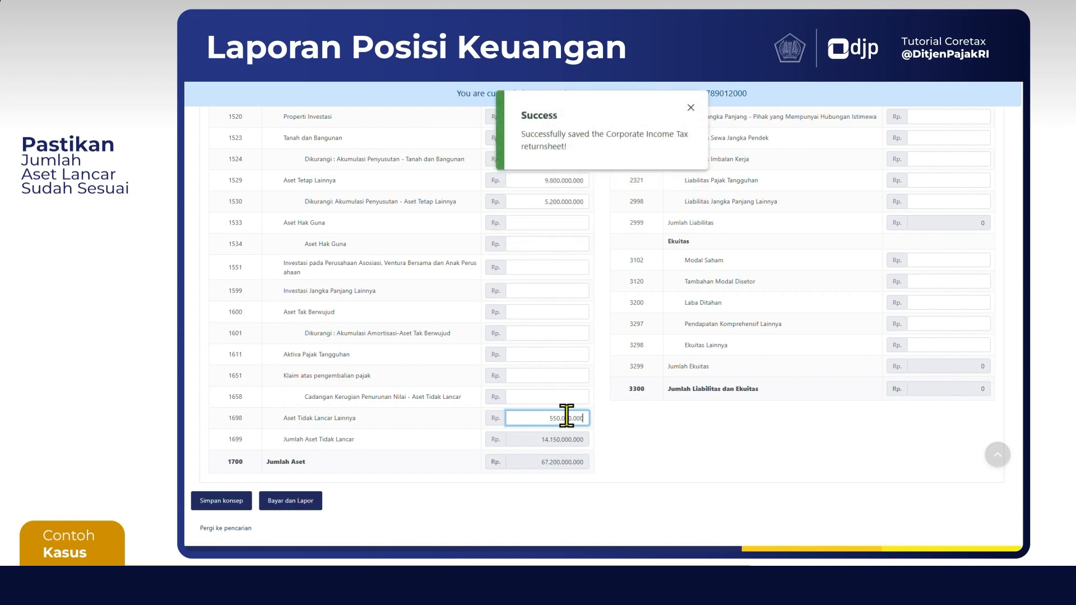
{"action": "left_click", "coordinate": [638, 439]}
Set 2102 Utang Usaha - Pihak Ketiga to 110.000.000 and 2103 Utang Usaha - Pihak yang Mempunyai Hubungan Istimewa to 400.000.000
{"action": "scroll", "coordinate": [614, 465], "scroll_direction": "up", "scroll_amount": 1}
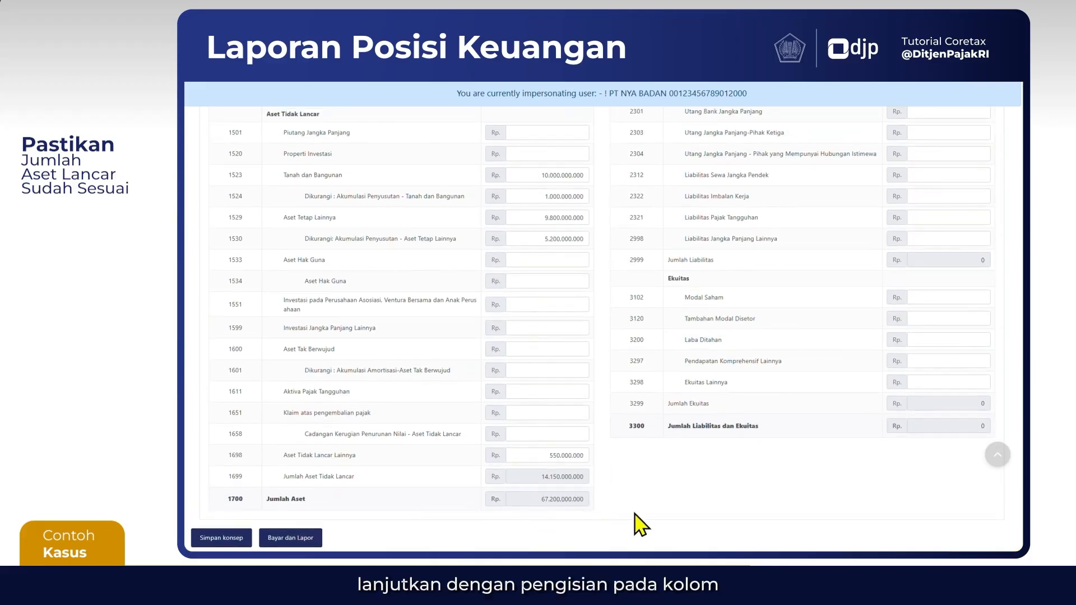
{"action": "scroll", "coordinate": [701, 511], "scroll_direction": "up", "scroll_amount": 5}
{"action": "scroll", "coordinate": [701, 511], "scroll_direction": "up", "scroll_amount": 3}
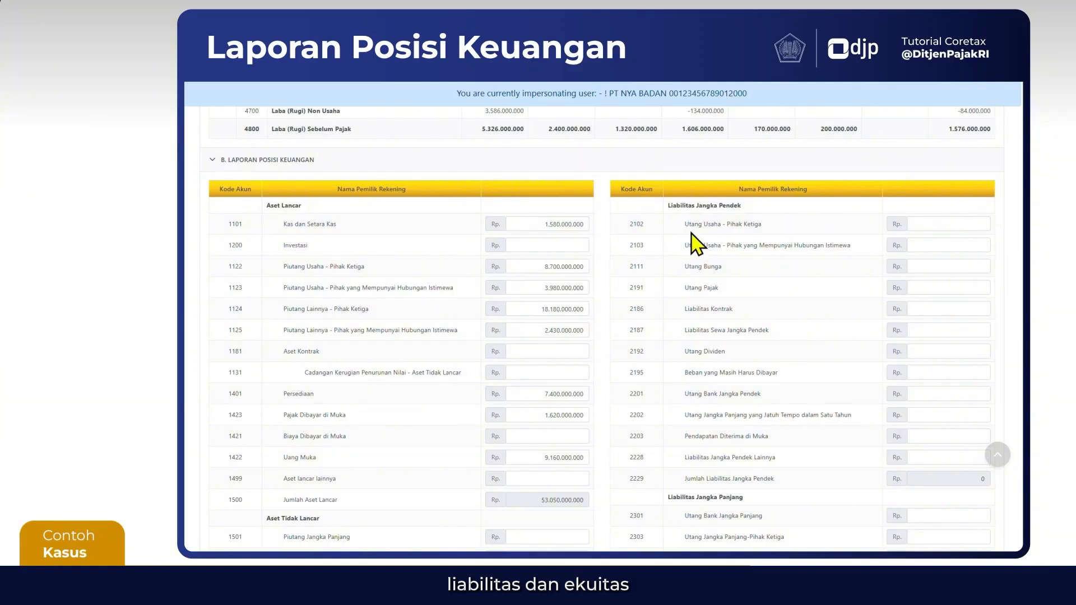
{"action": "scroll", "coordinate": [722, 451], "scroll_direction": "down", "scroll_amount": 5}
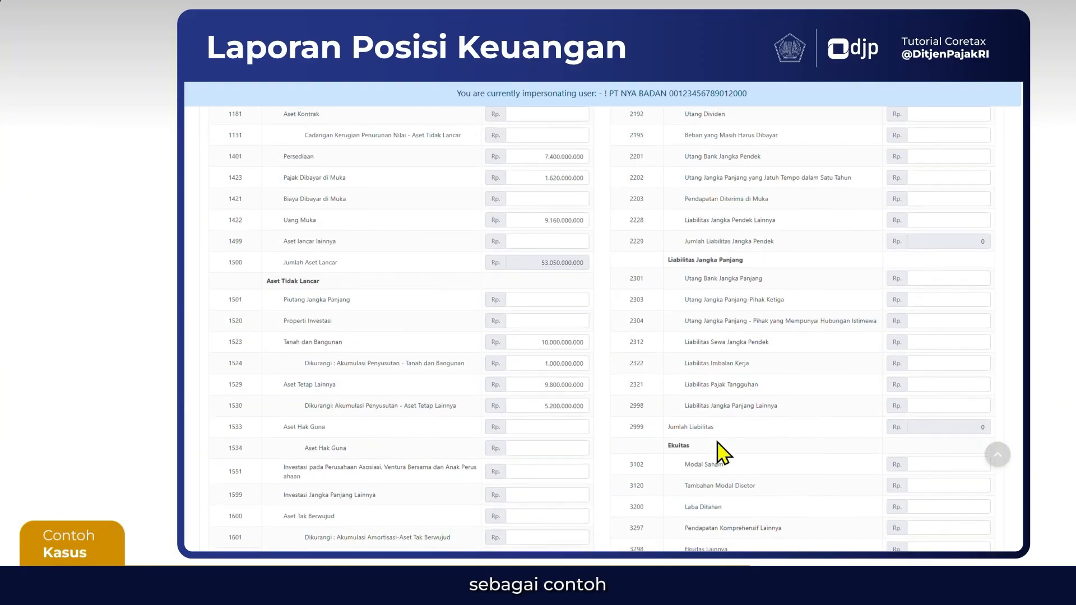
{"action": "scroll", "coordinate": [653, 443], "scroll_direction": "up", "scroll_amount": 4}
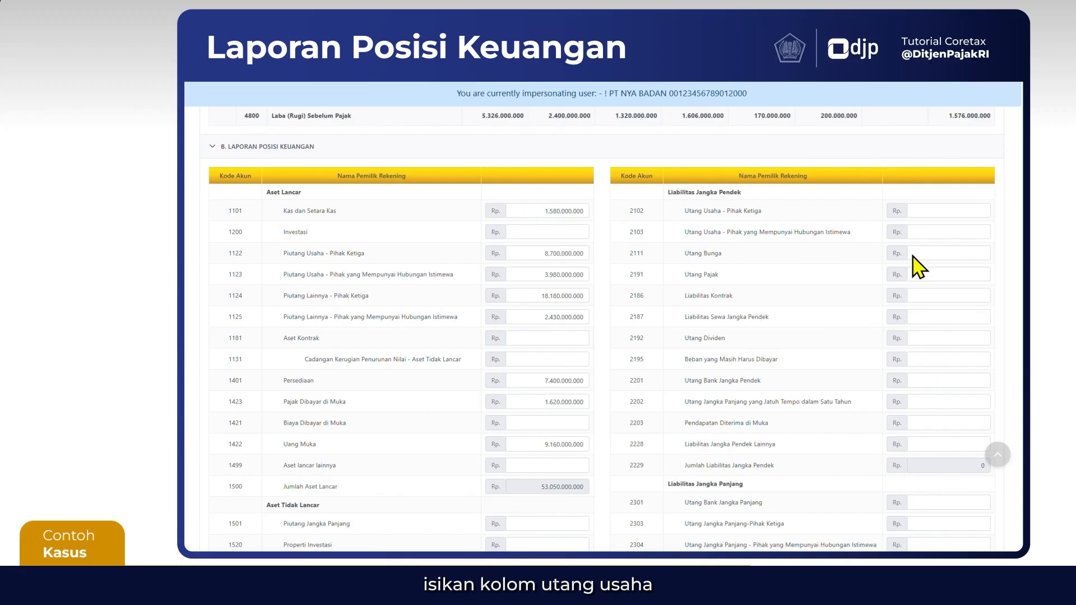
{"action": "left_click", "coordinate": [949, 212]}
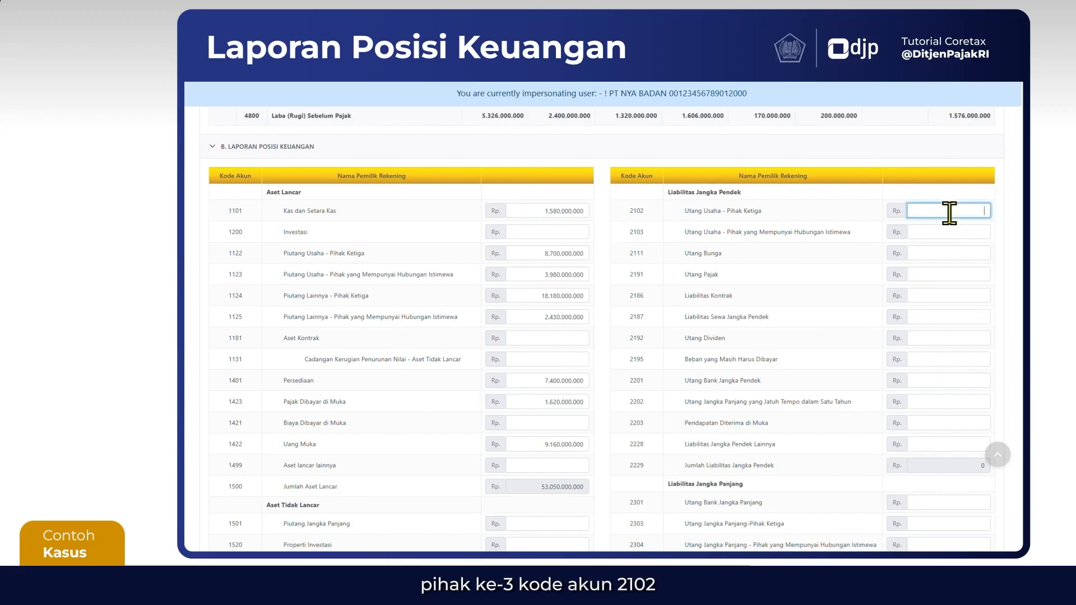
{"action": "type", "text": "110.000.000"}
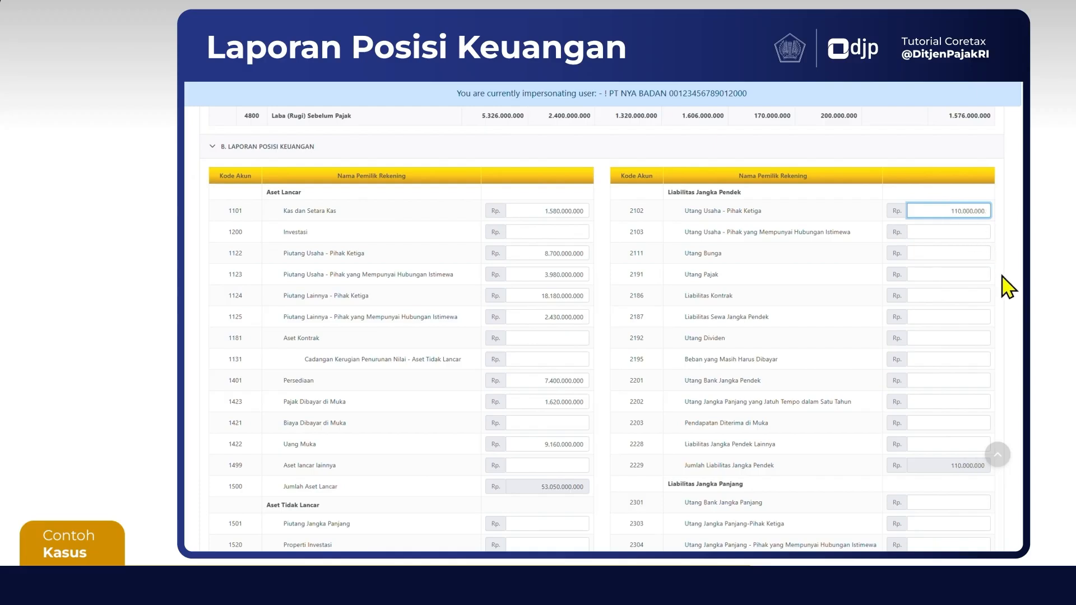
{"action": "key", "text": "Tab"}
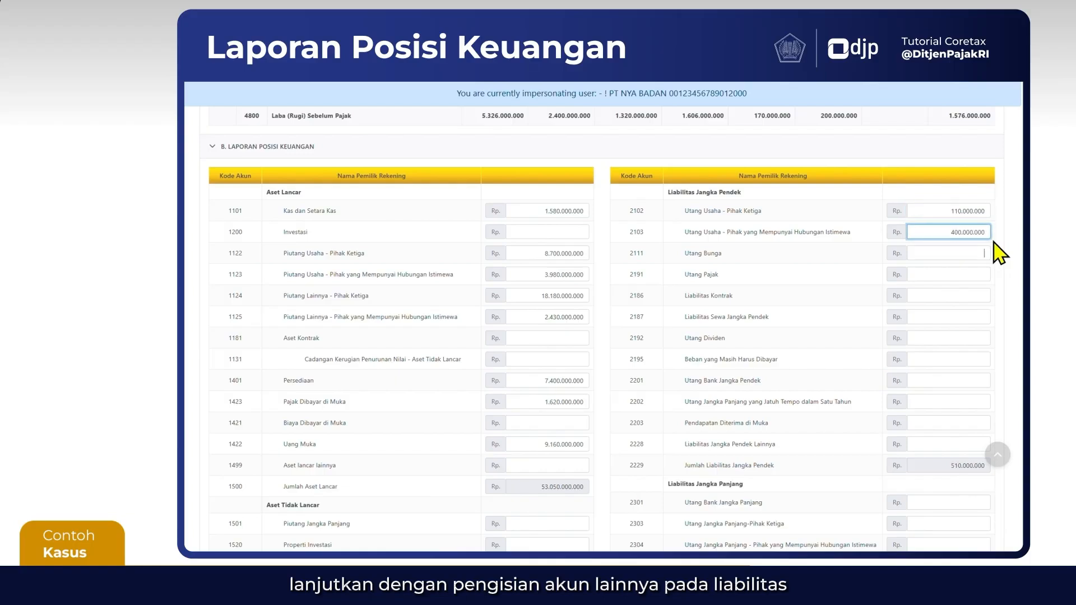
Set account 2111 Utang Bunga to 480.000.000 and 2191 Utang Pajak to 820.000.000
{"action": "key", "text": "Tab"}
{"action": "type", "text": "4.800.0"}
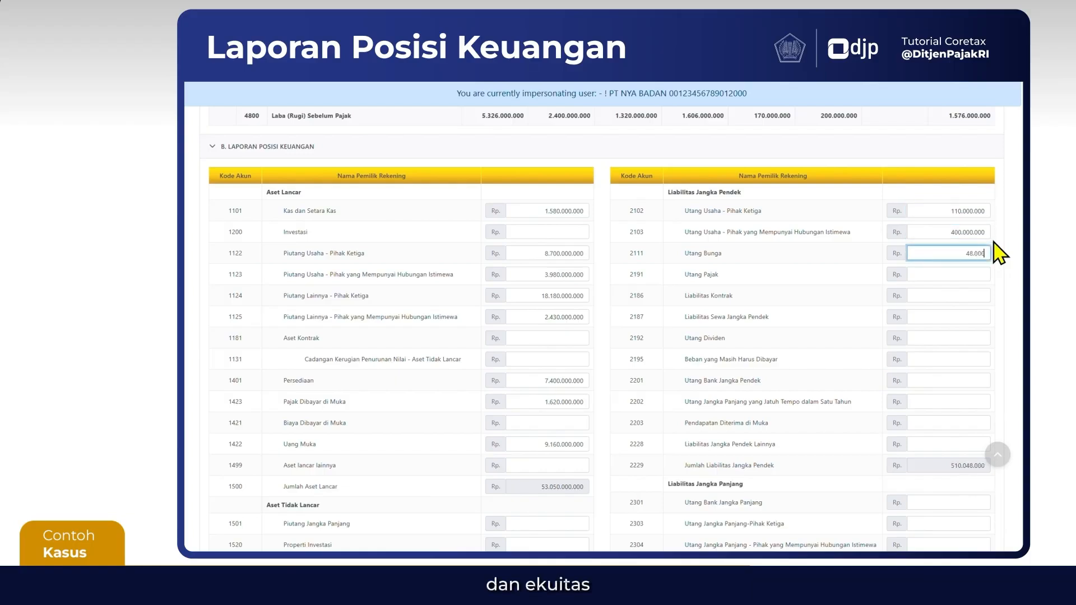
{"action": "type", "text": "00"}
{"action": "key", "text": "Tab"}
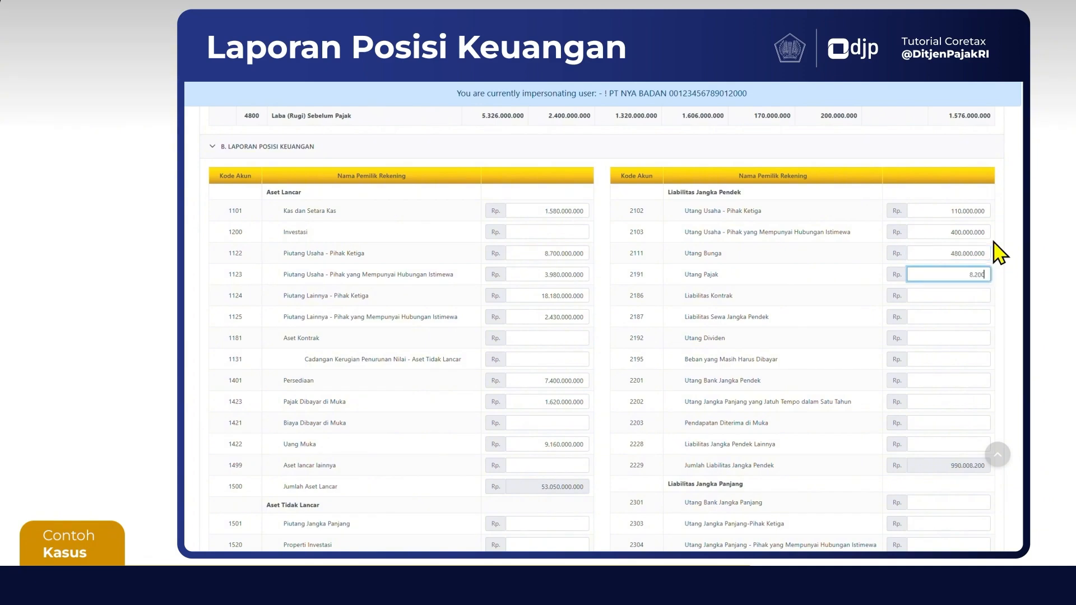
Set account 2195 Beban yang Masih Harus Dibayar to 320.000.000 and 2201 Utang Bank Jangka Pendek to 1.400.000.000
{"action": "left_click", "coordinate": [975, 359]}
{"action": "type", "text": "320.000.000"}
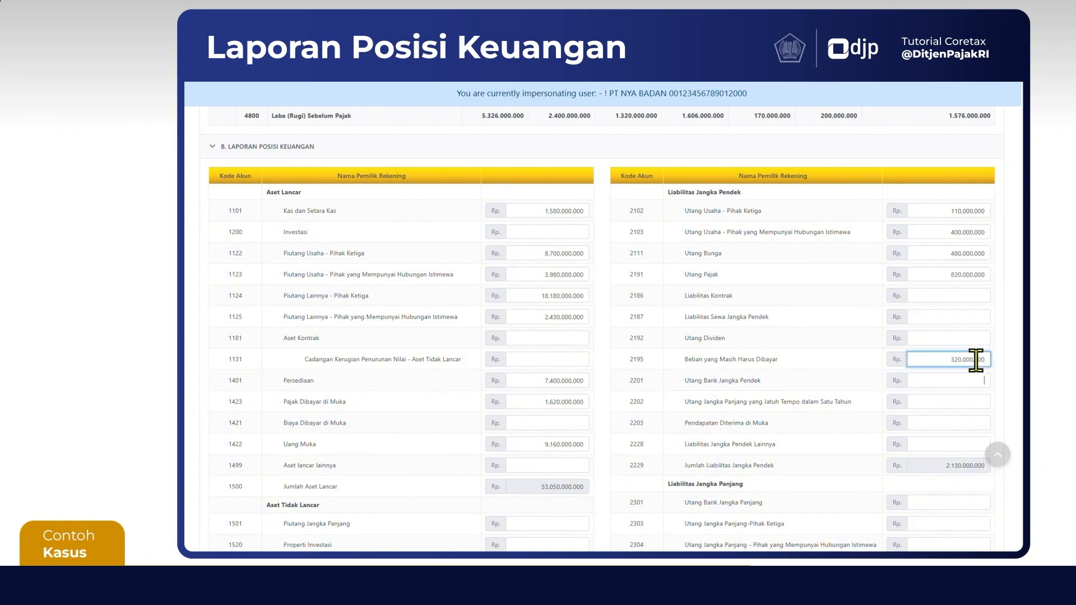
{"action": "type", "text": "140"}
Set account 2203 Pendapatan Diterima di Muka to 120.000.000 and 2228 Liabilitas Jangka Pendek Lainnya to 44.000.000
{"action": "key", "text": "Tab"}
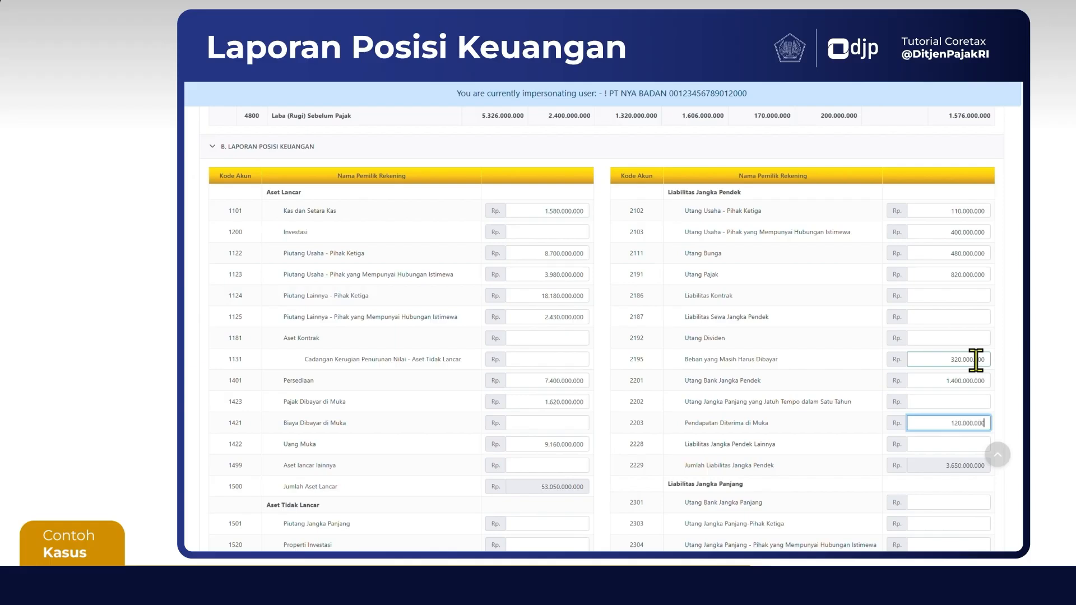
{"action": "key", "text": "Tab"}
{"action": "type", "text": "44000000"}
{"action": "key", "text": "Tab"}
Set account 2322 Liabilitas Imbalan Kerja to 340.000.000 and 3102 Modal Saham to 56.400.000.000
{"action": "scroll", "coordinate": [976, 359], "scroll_direction": "down", "scroll_amount": 5}
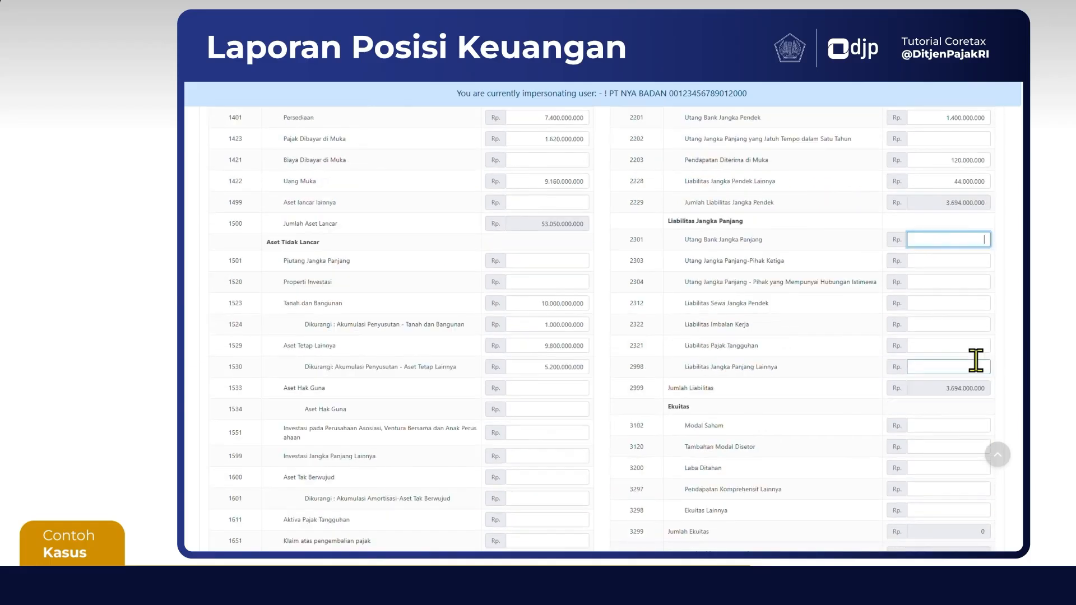
{"action": "left_click", "coordinate": [974, 269]}
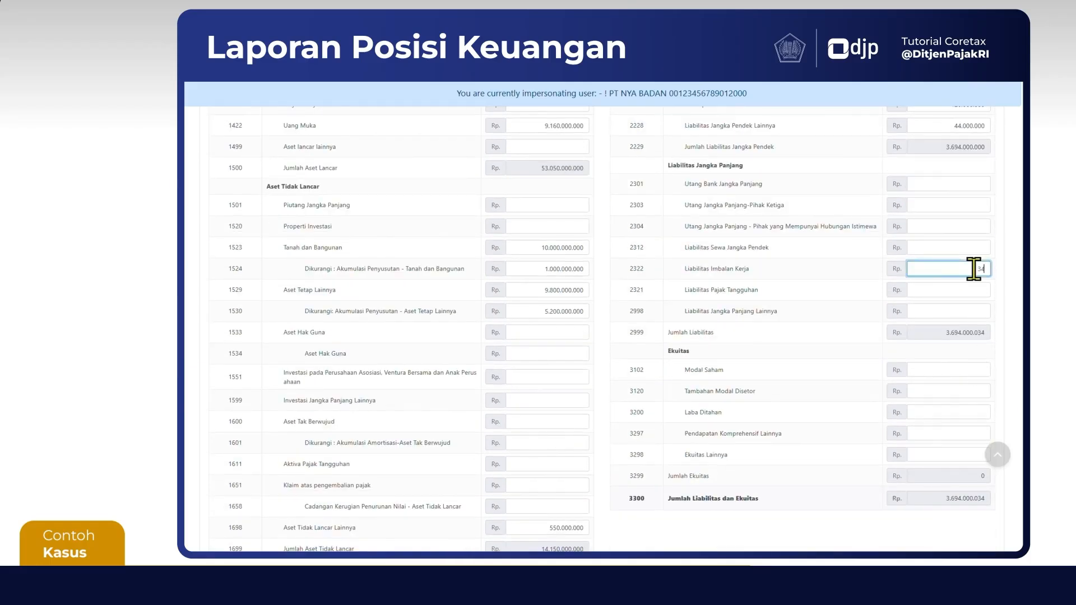
{"action": "left_click", "coordinate": [941, 370]}
{"action": "type", "text": "56.400.0"}
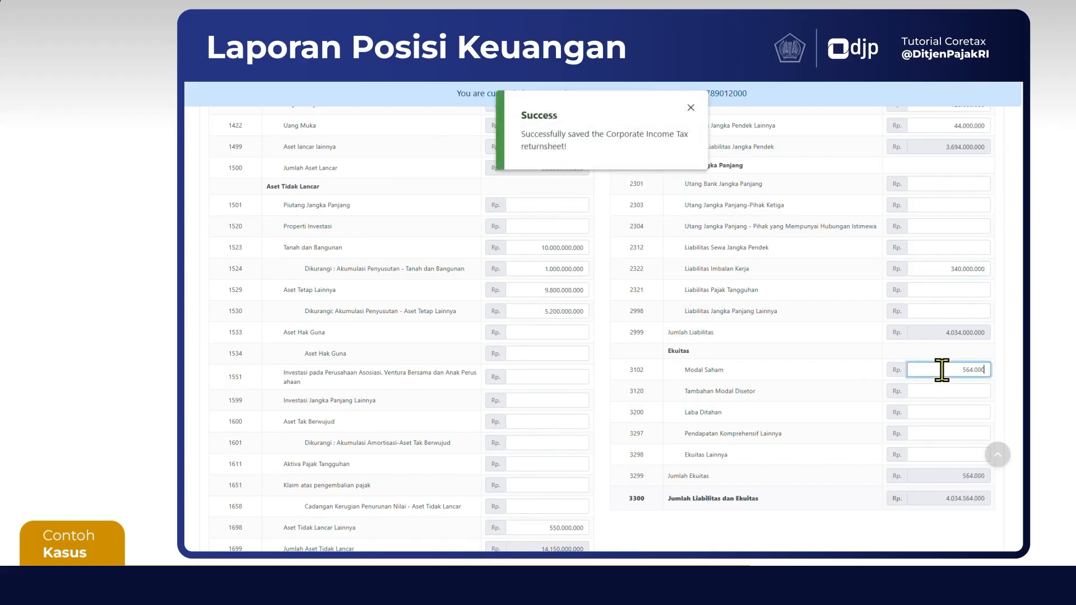
{"action": "type", "text": "00.000"}
Under Ekuitas, set 3200 Laba Ditahan to 6.526.000.000 and 3297 Pendapatan Komprehensif Lainnya to 240.000.000
{"action": "key", "text": "Tab"}
{"action": "key", "text": "Tab"}
{"action": "type", "text": "6526000000"}
{"action": "key", "text": "Tab"}
{"action": "type", "text": "240.00"}
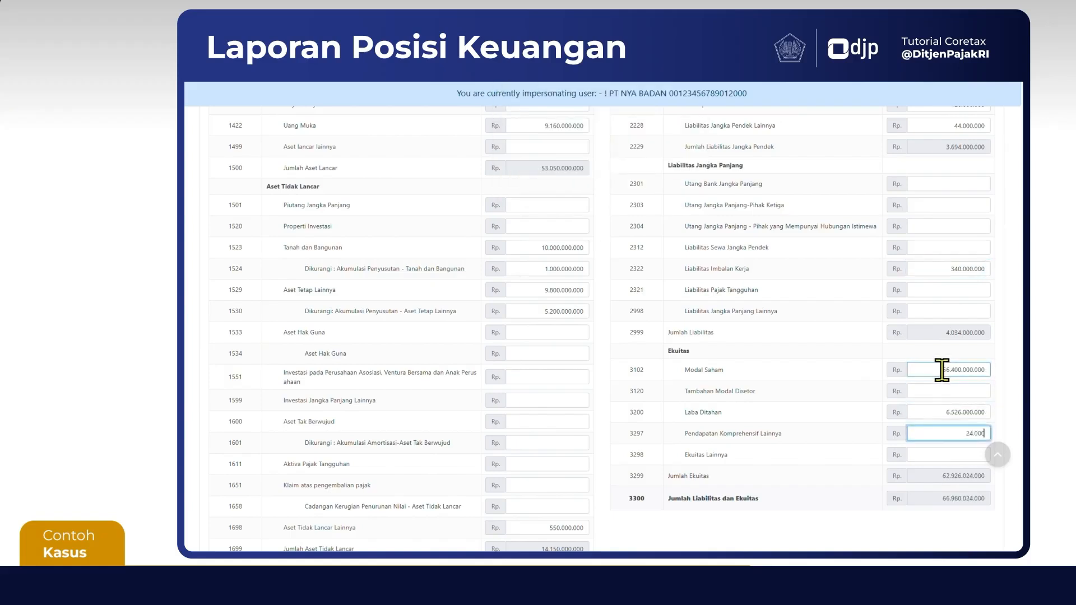
{"action": "type", "text": "0.000"}
{"action": "key", "text": "Tab"}
Compare Jumlah Aset with Jumlah Liabilitas dan Ekuitas and save the return as a draft
{"action": "scroll", "coordinate": [972, 510], "scroll_direction": "down", "scroll_amount": 2}
{"action": "left_click", "coordinate": [971, 500]}
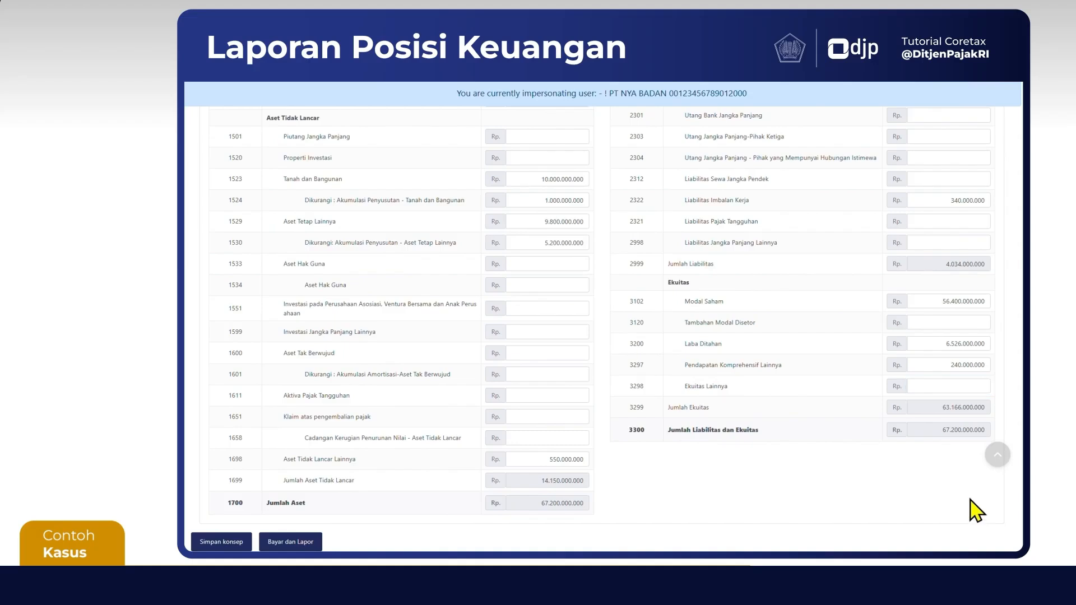
{"action": "scroll", "coordinate": [974, 507], "scroll_direction": "down", "scroll_amount": 1}
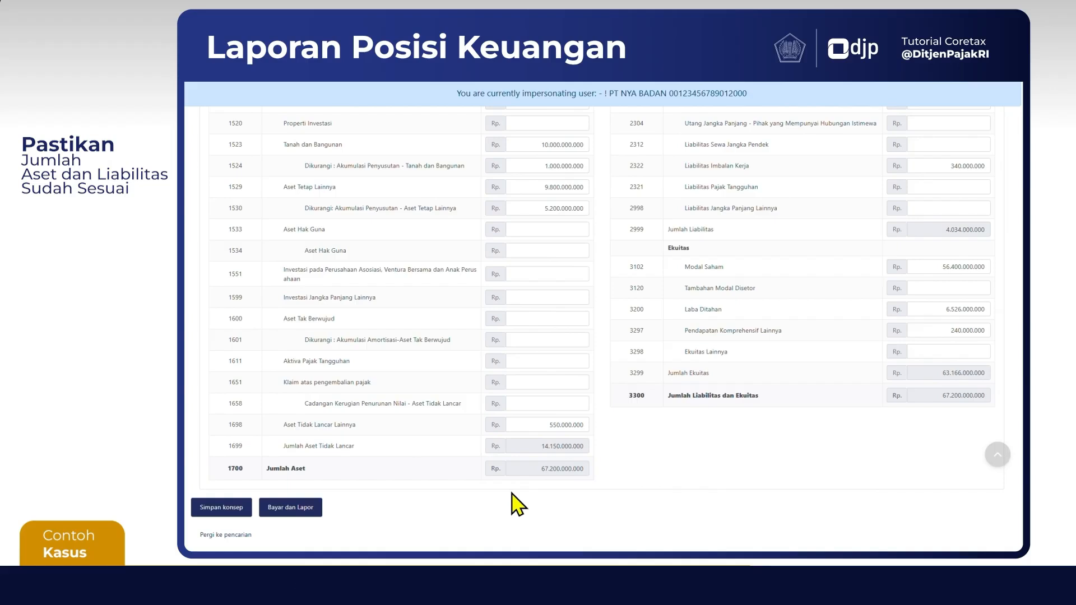
{"action": "left_click", "coordinate": [224, 513]}
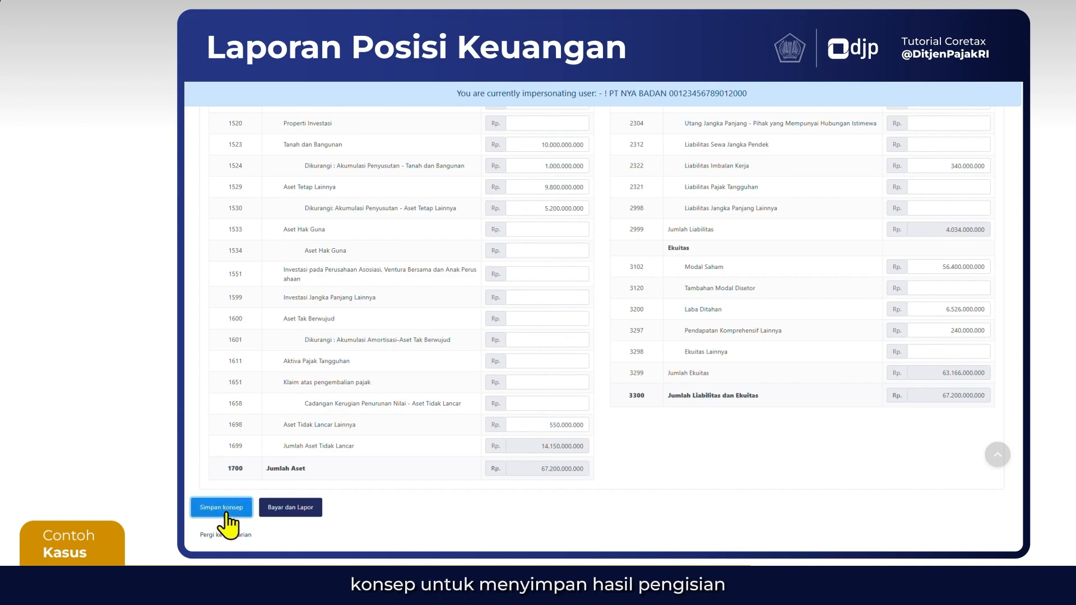
{"action": "scroll", "coordinate": [620, 459], "scroll_direction": "up", "scroll_amount": 10}
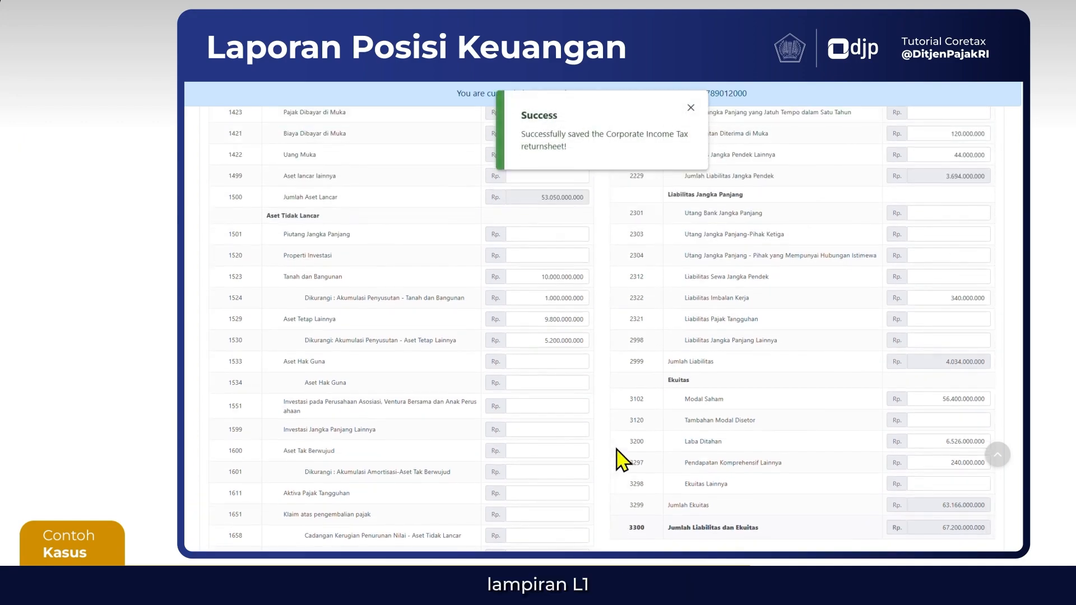